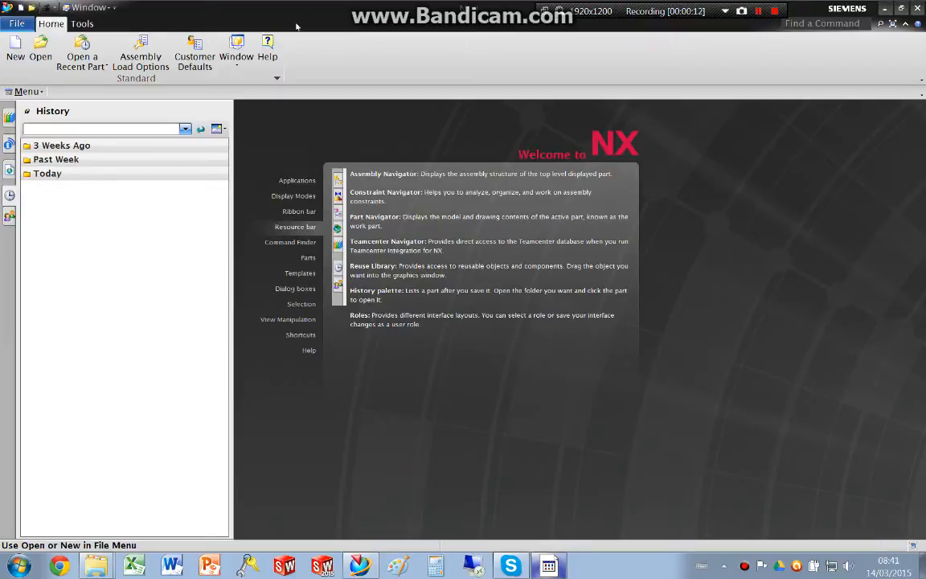
- Create a millimetre Model part named NX_Swept_Hex_Meshing_Example_1 in the NX_Swept_Hex_Meshing_Example_1 folder under the desktop's NX_Hex_Mesh_Examples folder
{"action": "left_click", "coordinate": [15, 48]}
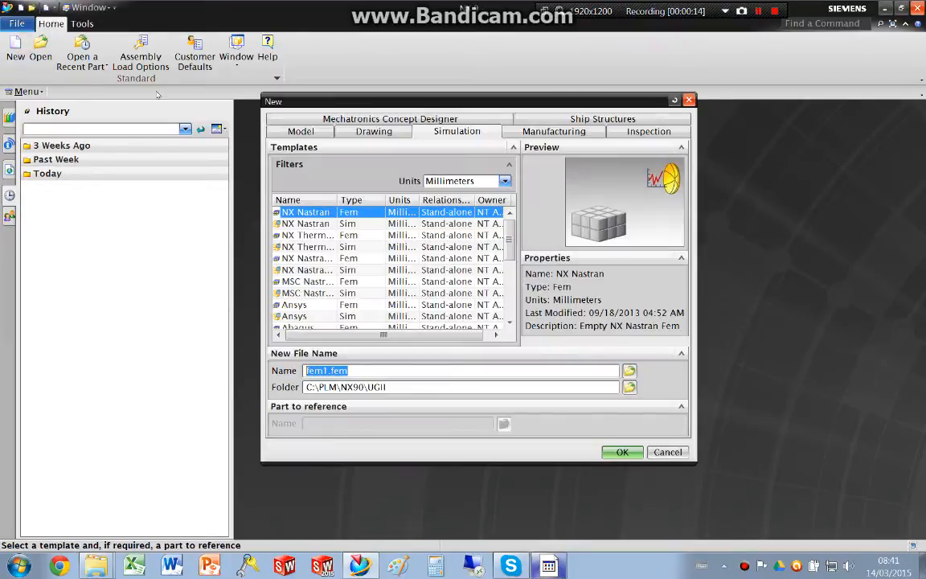
{"action": "left_click", "coordinate": [301, 131]}
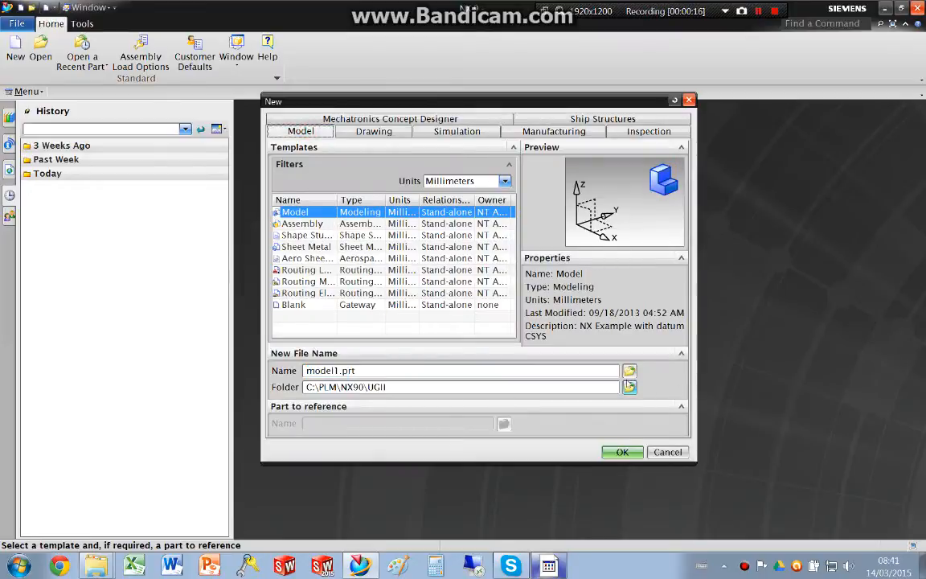
{"action": "left_click", "coordinate": [628, 387]}
{"action": "left_click", "coordinate": [428, 221]}
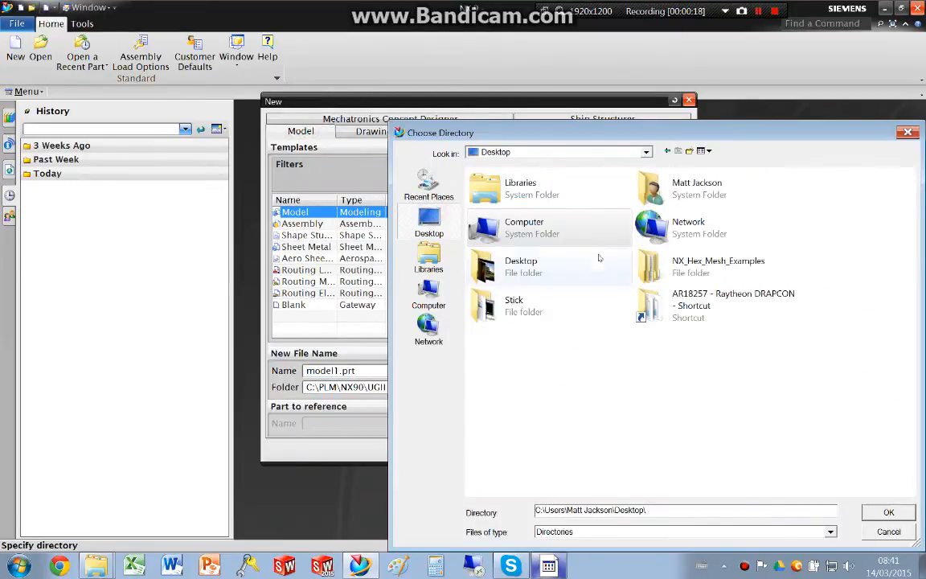
{"action": "double_click", "coordinate": [713, 264]}
{"action": "double_click", "coordinate": [555, 259]}
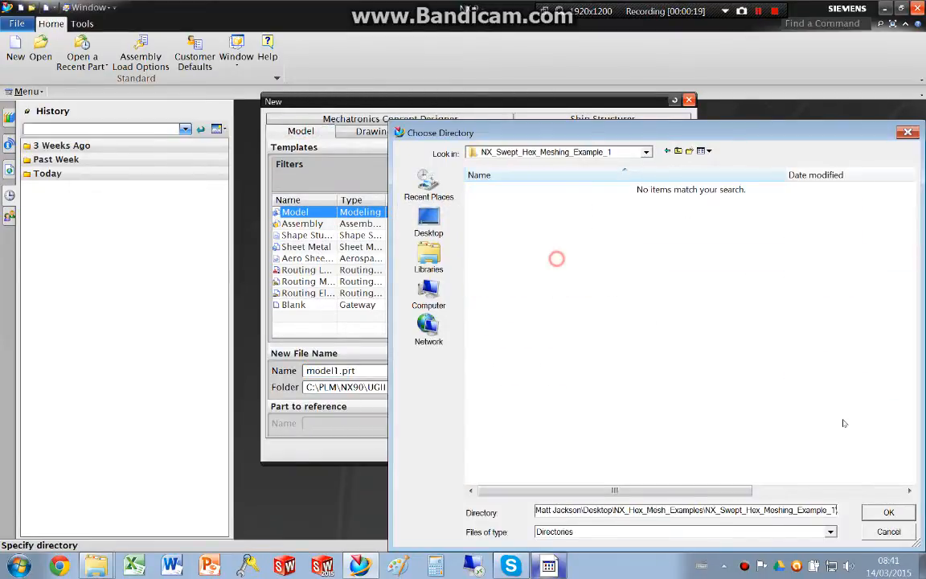
{"action": "left_click", "coordinate": [883, 512]}
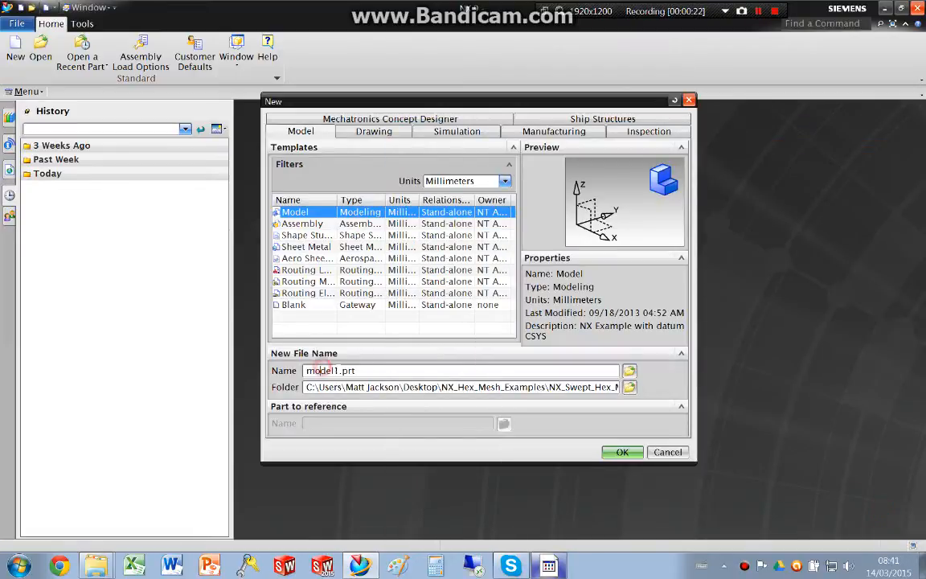
{"action": "type", "text": "NX_Swept_Hex_Meshing_Example_1"}
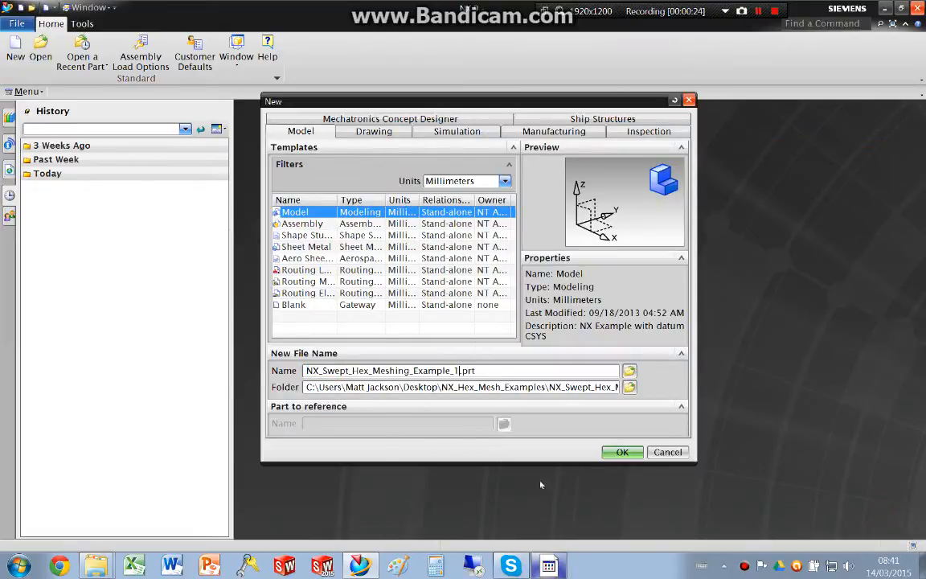
{"action": "left_click", "coordinate": [623, 453]}
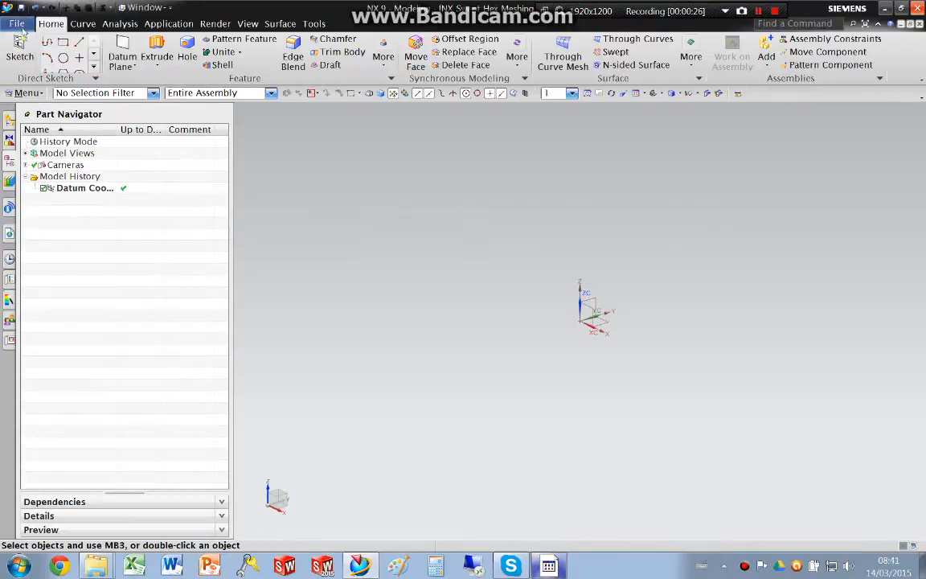
- Import the Parasolid file NX_Swept_Hex_Meshing_Example_1.x_t into the new part and save the part
{"action": "left_click", "coordinate": [16, 23]}
{"action": "mouse_move", "coordinate": [33, 129]}
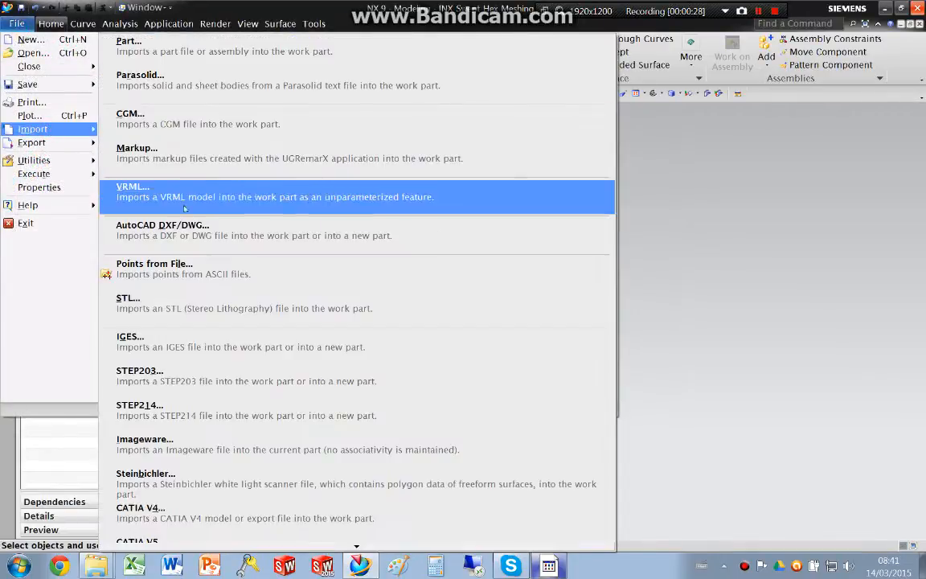
{"action": "left_click", "coordinate": [148, 81]}
{"action": "double_click", "coordinate": [330, 171]}
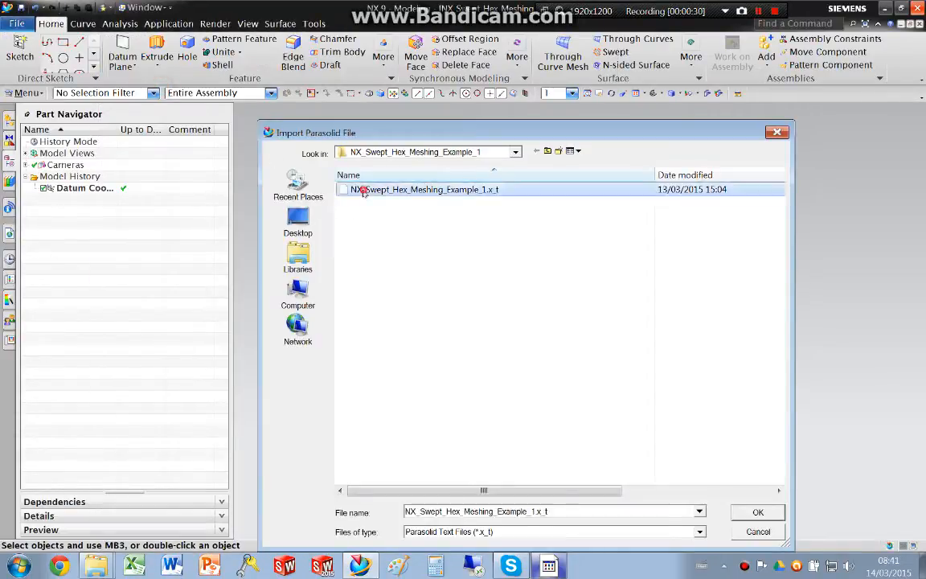
{"action": "key", "text": "ctrl+f"}
{"action": "key", "text": "ctrl+s"}
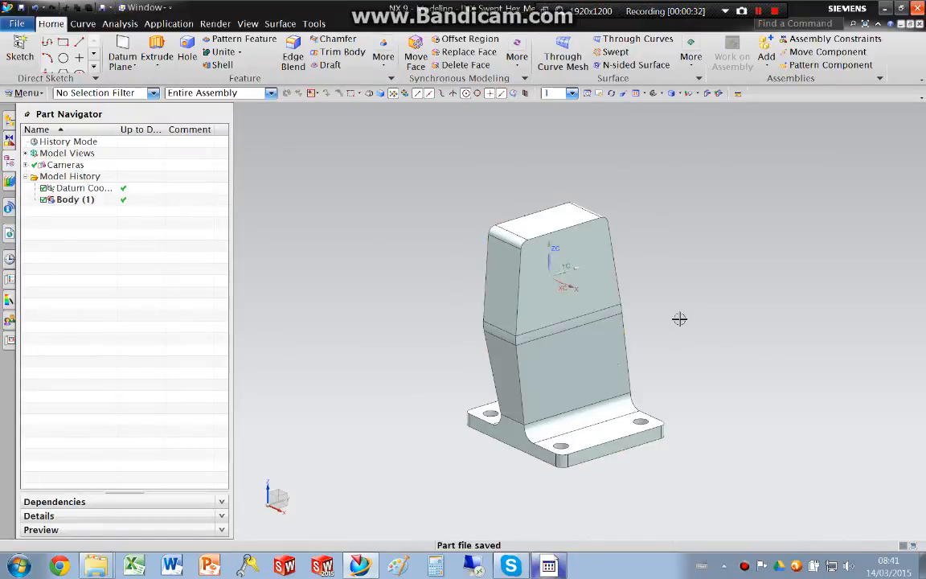
{"action": "middle_click_drag", "start_coordinate": [667, 285], "coordinate": [643, 284], "text": "shift"}
{"action": "scroll", "coordinate": [627, 336], "scroll_direction": "up", "scroll_amount": 2}
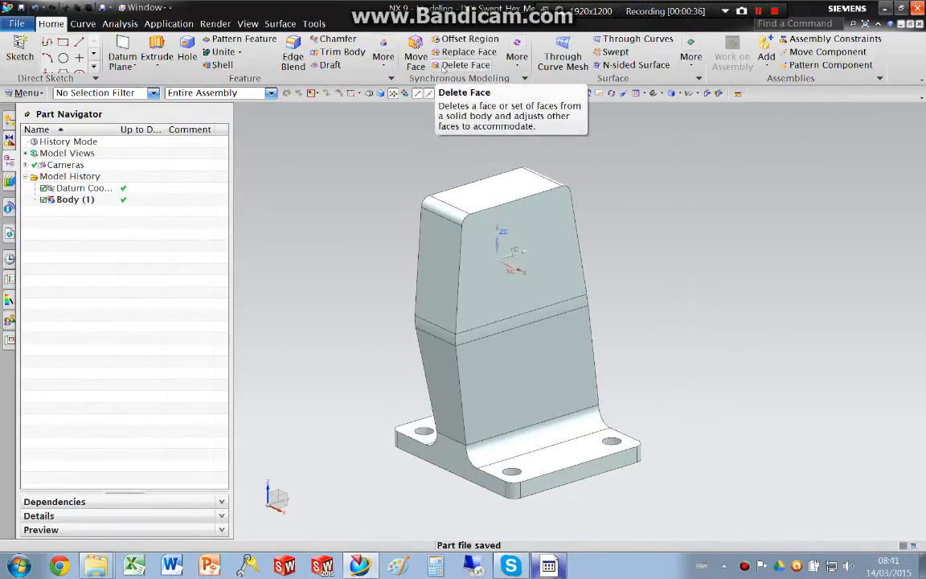
{"action": "left_click", "coordinate": [469, 306]}
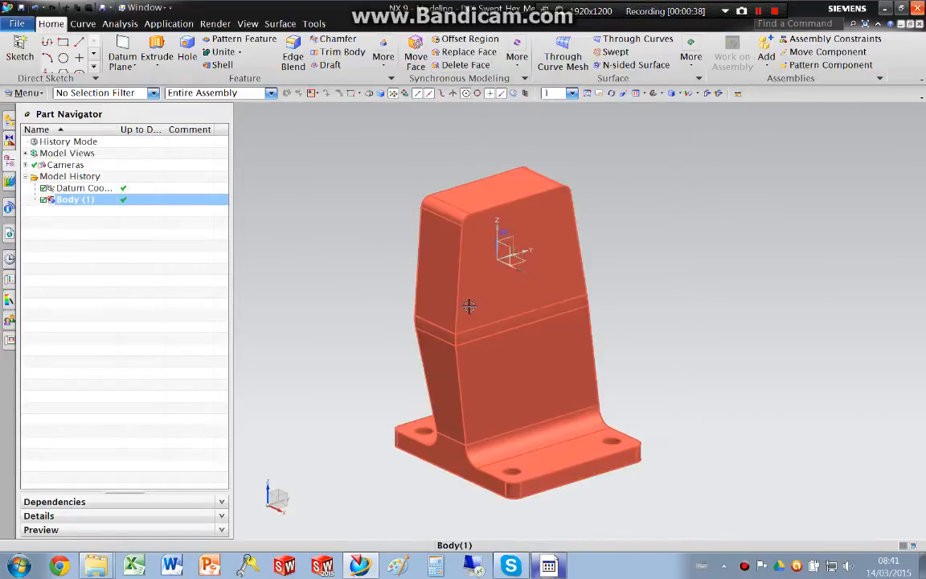
{"action": "key", "text": "ctrl+s"}
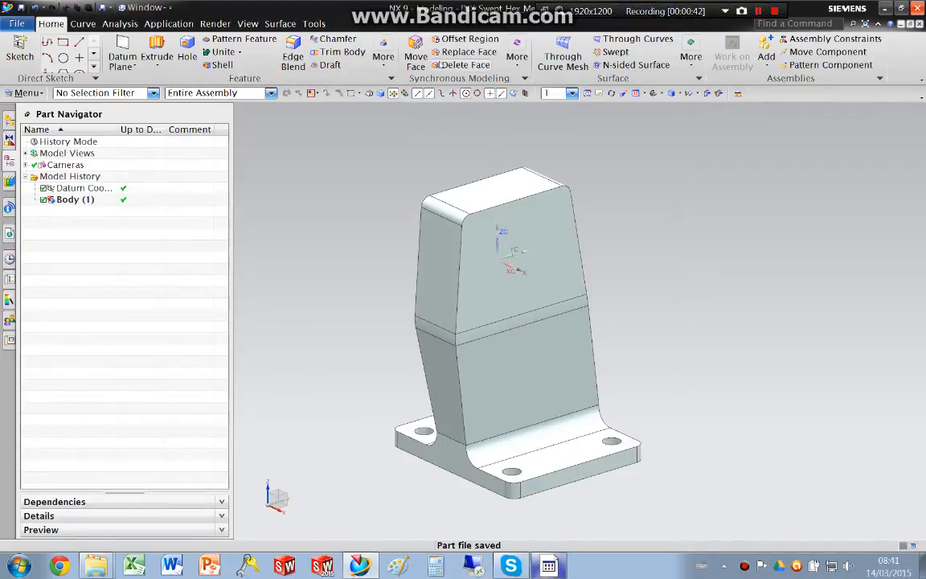
- Delete the blend faces on the body's upper edges, at its mid-height bend and on the base plate's corners with healing on
{"action": "left_click", "coordinate": [454, 65]}
{"action": "left_click", "coordinate": [440, 206]}
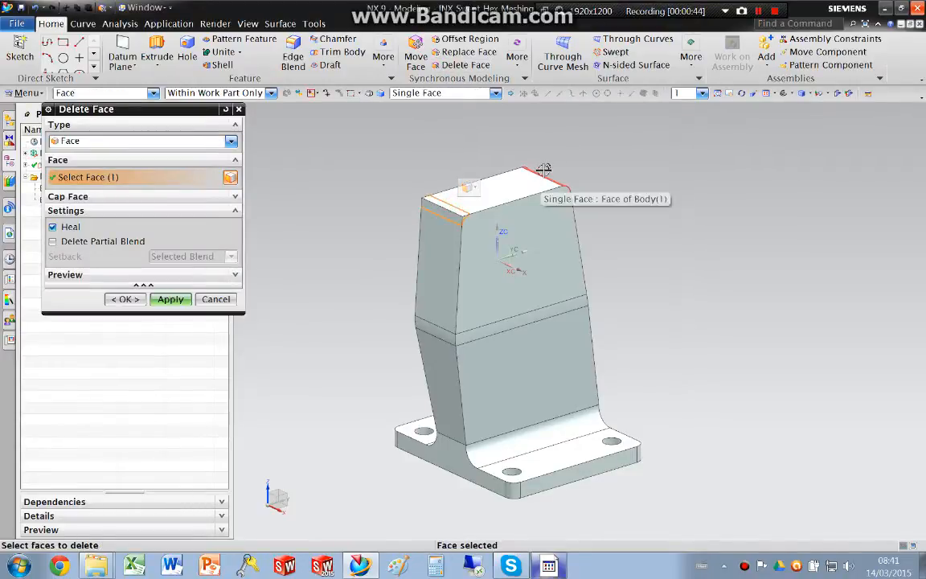
{"action": "left_click", "coordinate": [543, 169]}
{"action": "left_click", "coordinate": [479, 320]}
{"action": "left_click", "coordinate": [435, 328]}
{"action": "middle_click_drag", "start_coordinate": [461, 391], "coordinate": [534, 405]}
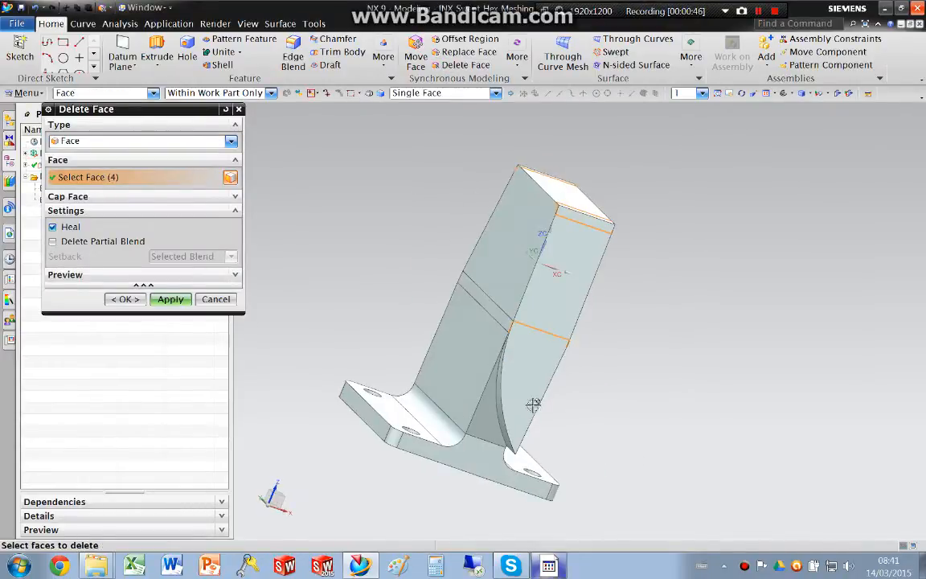
{"action": "left_click", "coordinate": [476, 298]}
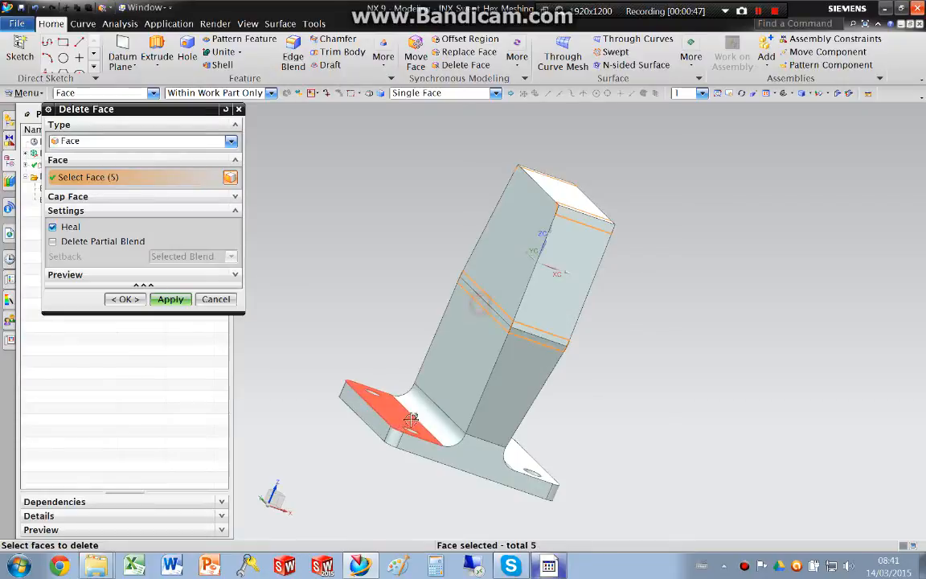
{"action": "left_click", "coordinate": [342, 385]}
{"action": "middle_click_drag", "start_coordinate": [489, 455], "coordinate": [644, 448]}
{"action": "left_click", "coordinate": [170, 299]}
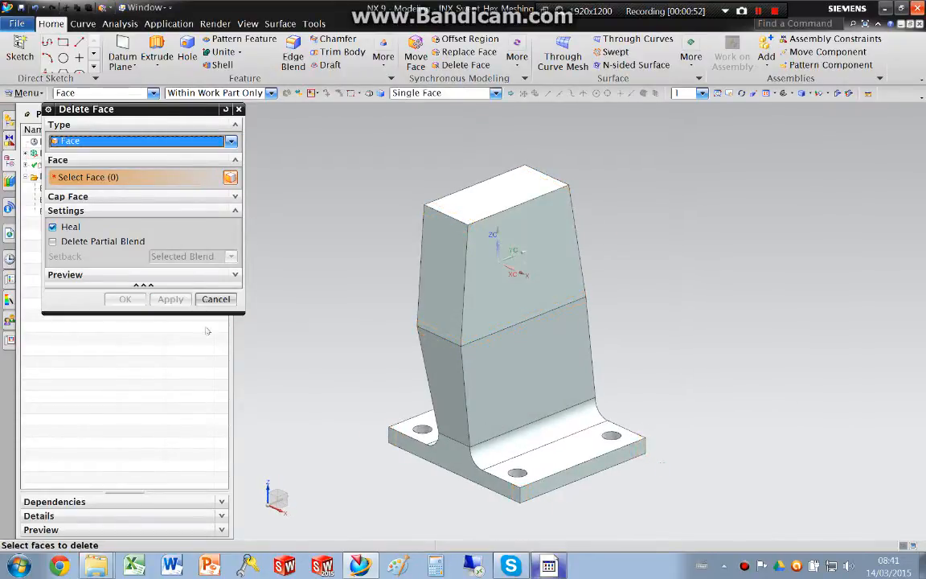
{"action": "left_click", "coordinate": [216, 299]}
- Trim the body at the datum coordinate system's YZ plane, reversing the direction to keep the half on the positive X side
{"action": "left_click", "coordinate": [322, 53]}
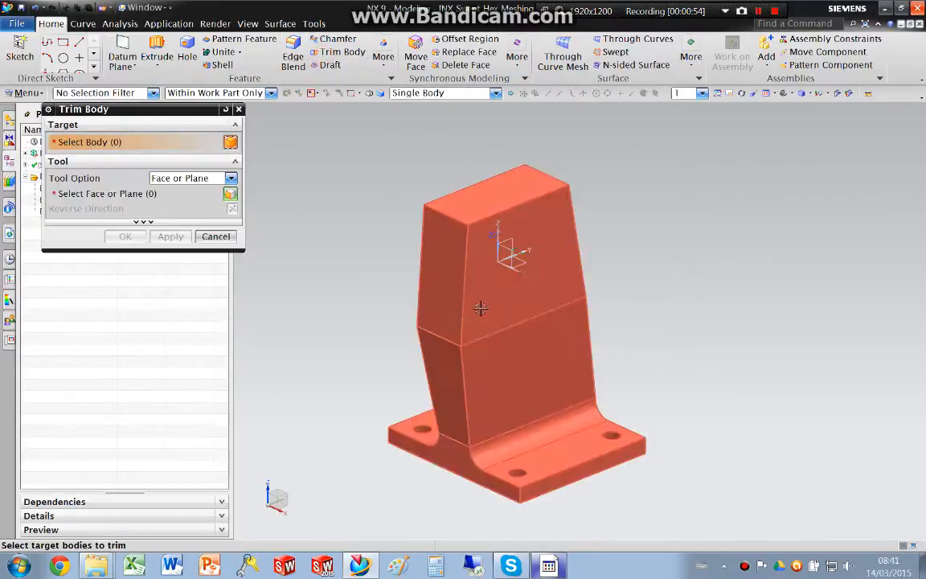
{"action": "left_click", "coordinate": [480, 306]}
{"action": "left_click", "coordinate": [513, 234]}
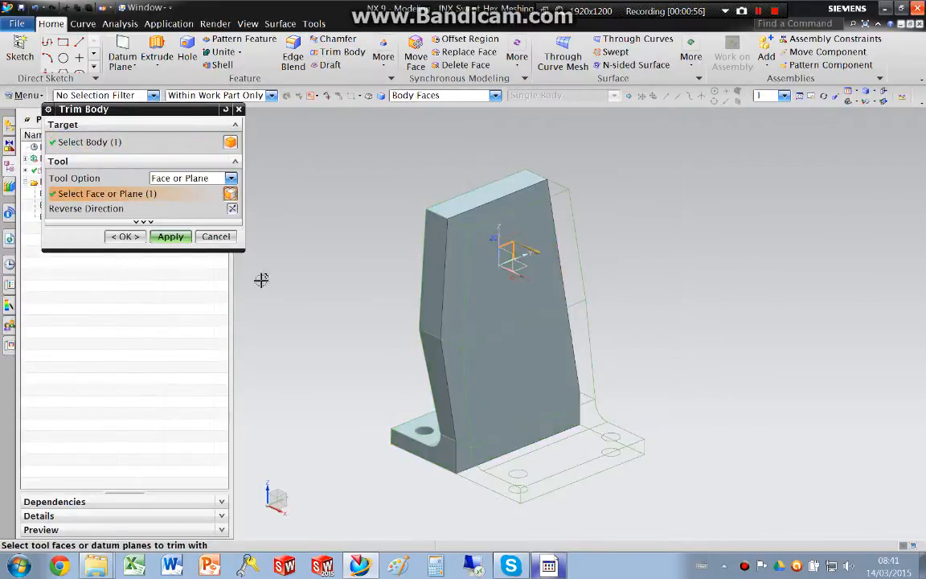
{"action": "left_click", "coordinate": [232, 208]}
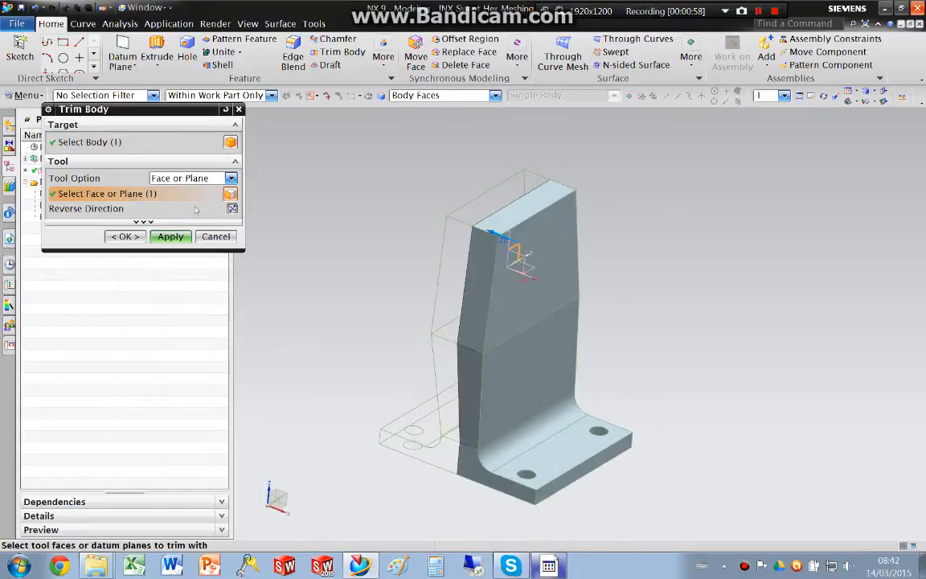
{"action": "left_click", "coordinate": [178, 238]}
{"action": "middle_click_drag", "start_coordinate": [480, 384], "coordinate": [419, 341]}
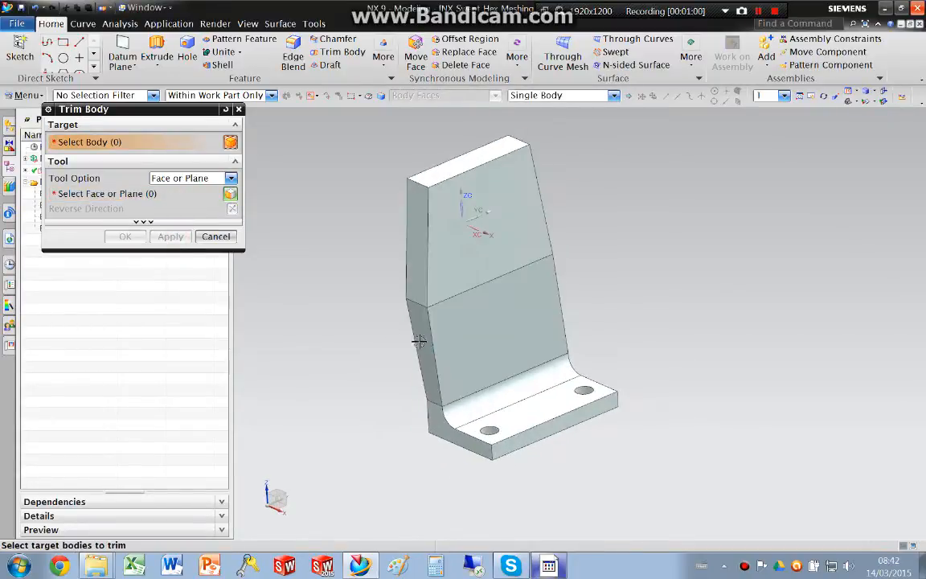
{"action": "left_click", "coordinate": [216, 236]}
- Create two Point and Direction datum planes at the upper and lower ends of the base fillet, normal to the base's short edge direction
{"action": "left_click", "coordinate": [386, 57]}
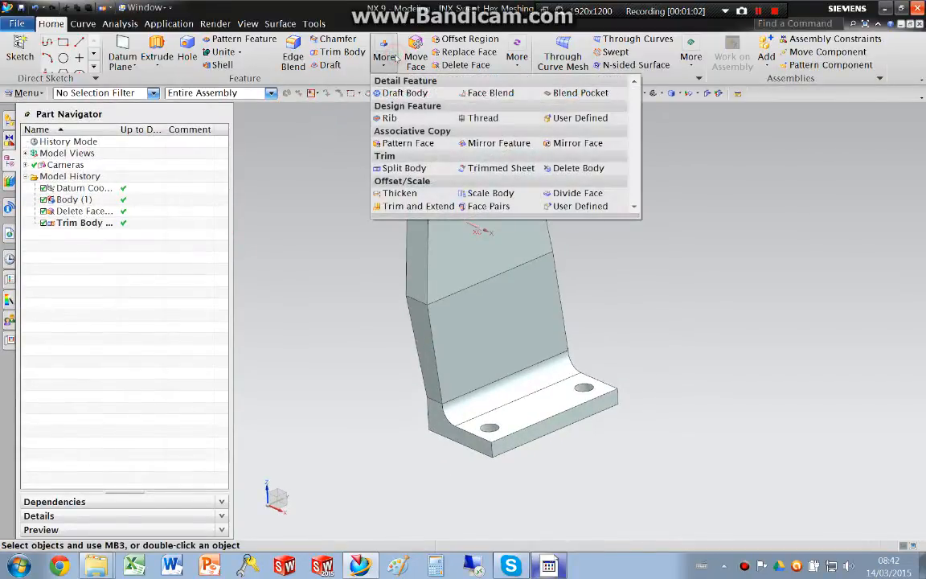
{"action": "left_click", "coordinate": [120, 59]}
{"action": "left_click", "coordinate": [120, 43]}
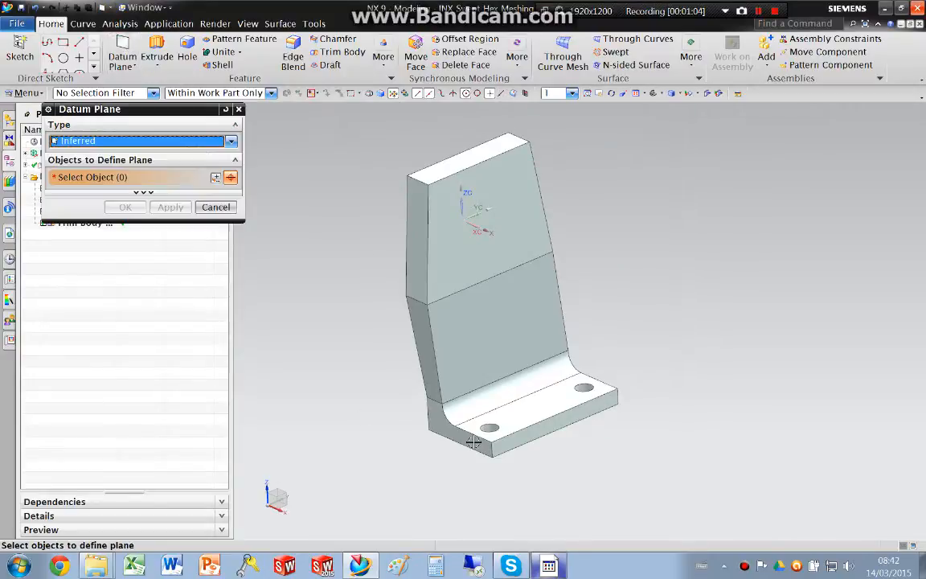
{"action": "scroll", "coordinate": [474, 442], "scroll_direction": "up", "scroll_amount": 3}
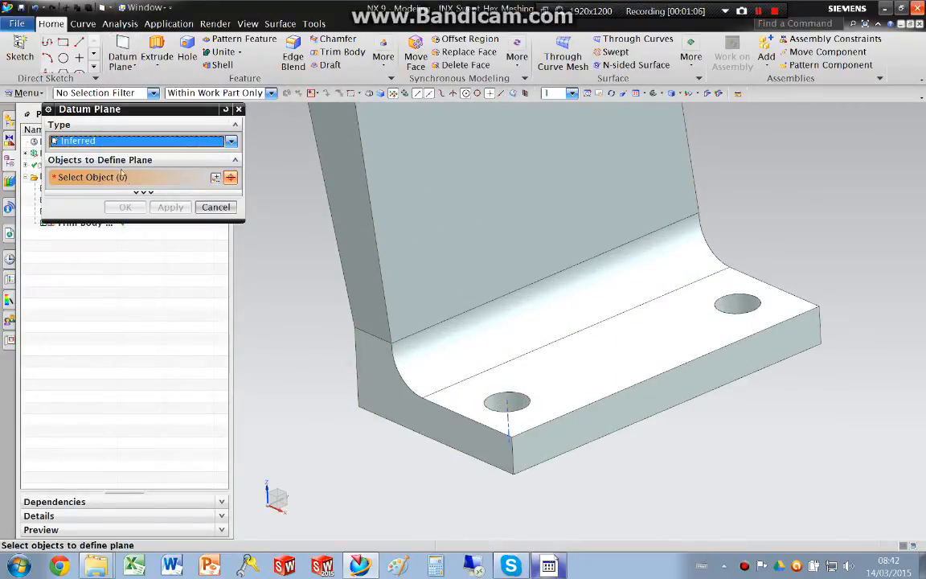
{"action": "left_click", "coordinate": [89, 140]}
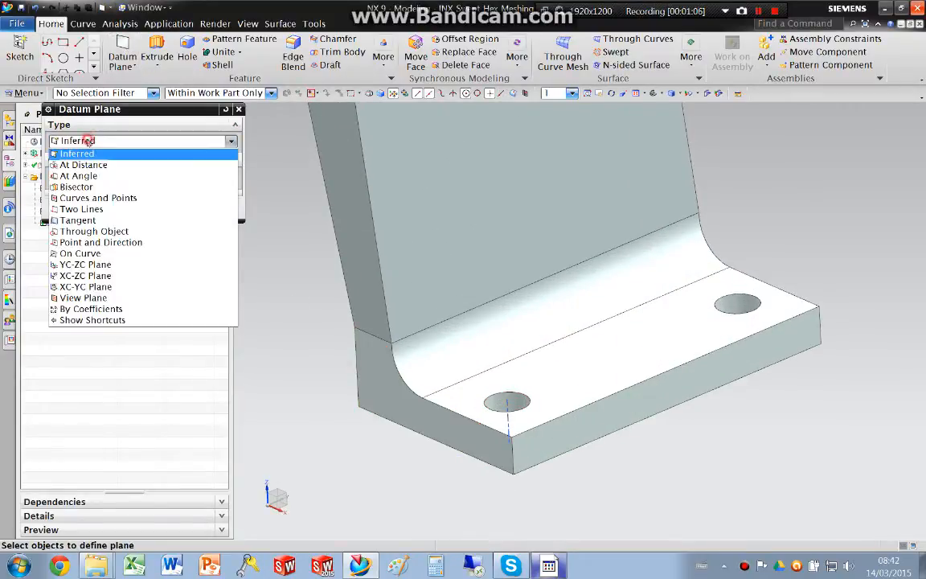
{"action": "left_click", "coordinate": [108, 243]}
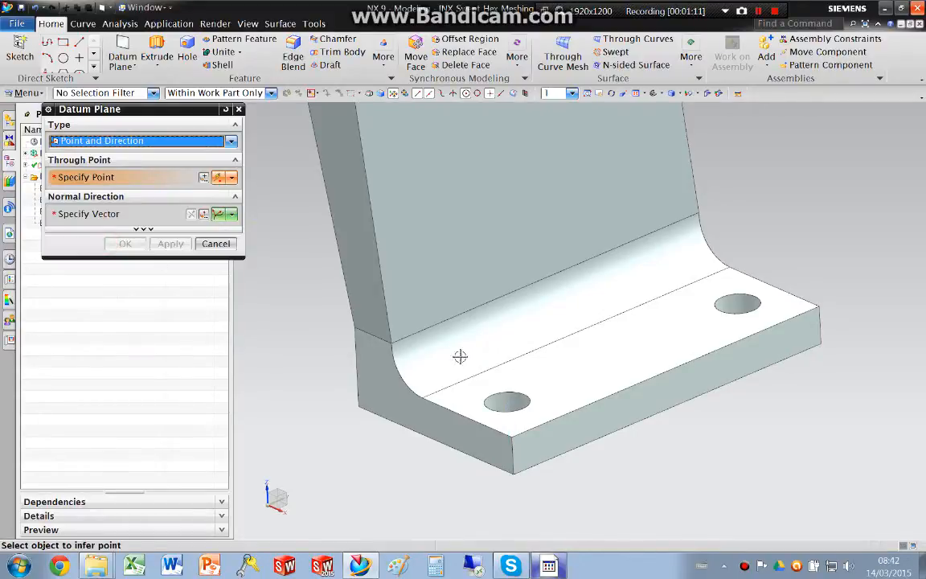
{"action": "left_click", "coordinate": [386, 338]}
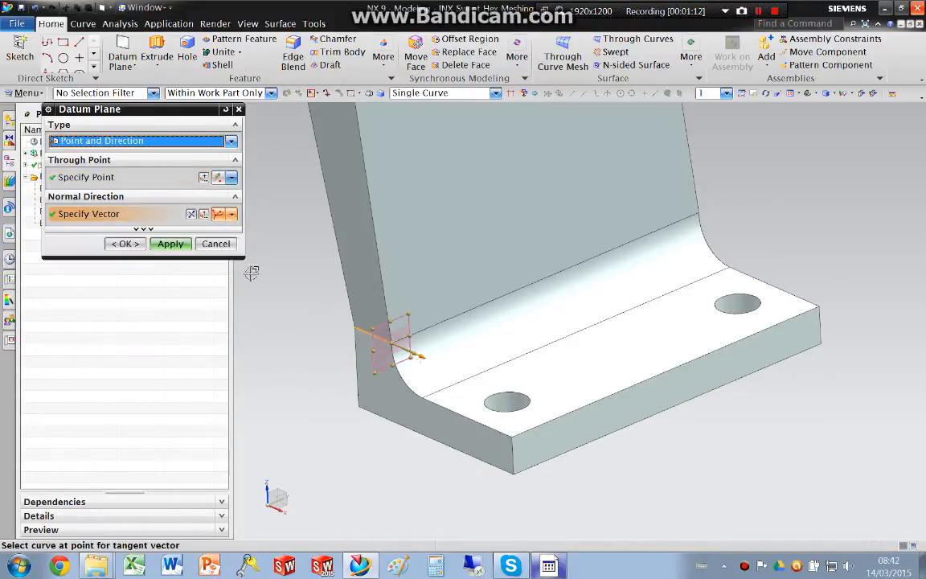
{"action": "left_click", "coordinate": [418, 394]}
{"action": "middle_click", "coordinate": [546, 383]}
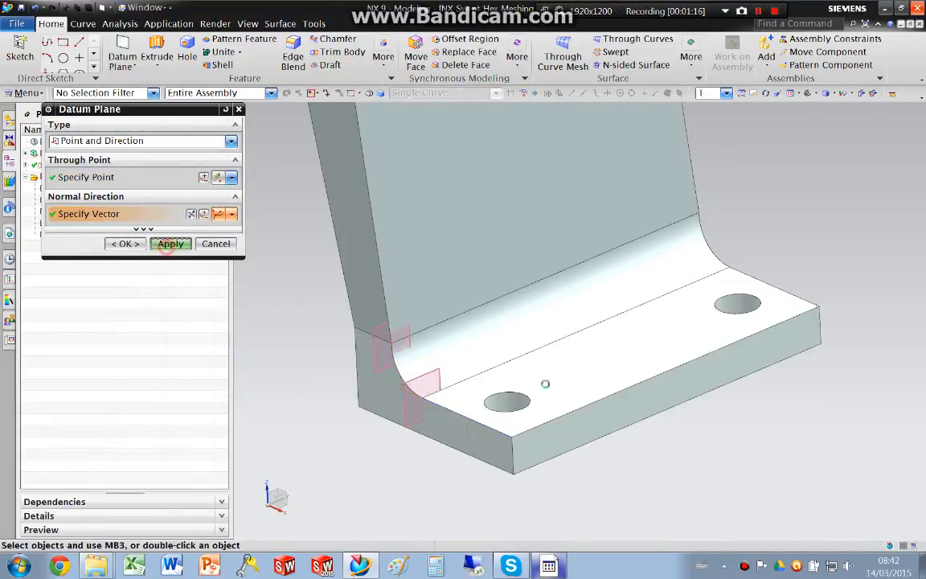
- Create two perpendicular datum planes through the near hole's centre, one normal to the base's short edge and one to its long edge
{"action": "left_click", "coordinate": [504, 400]}
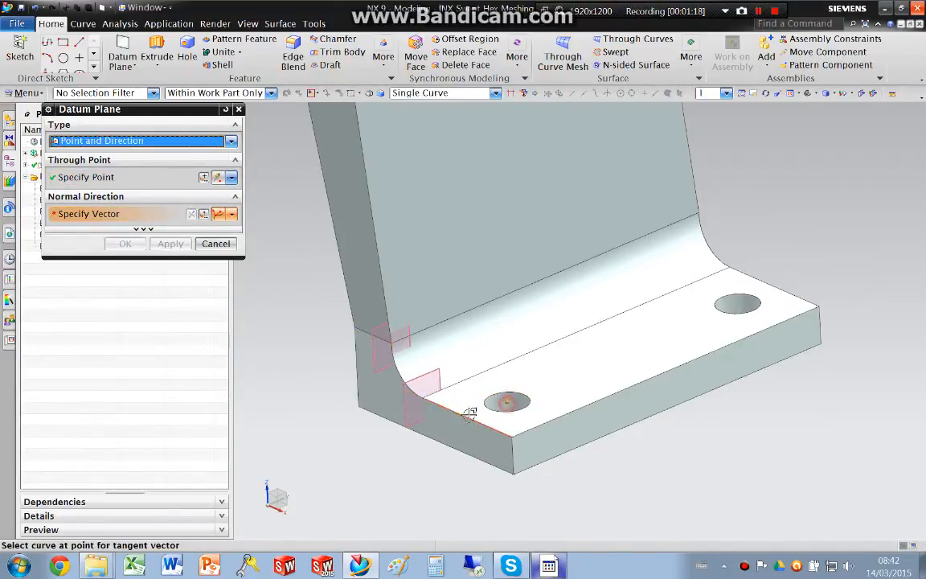
{"action": "middle_click", "coordinate": [505, 399]}
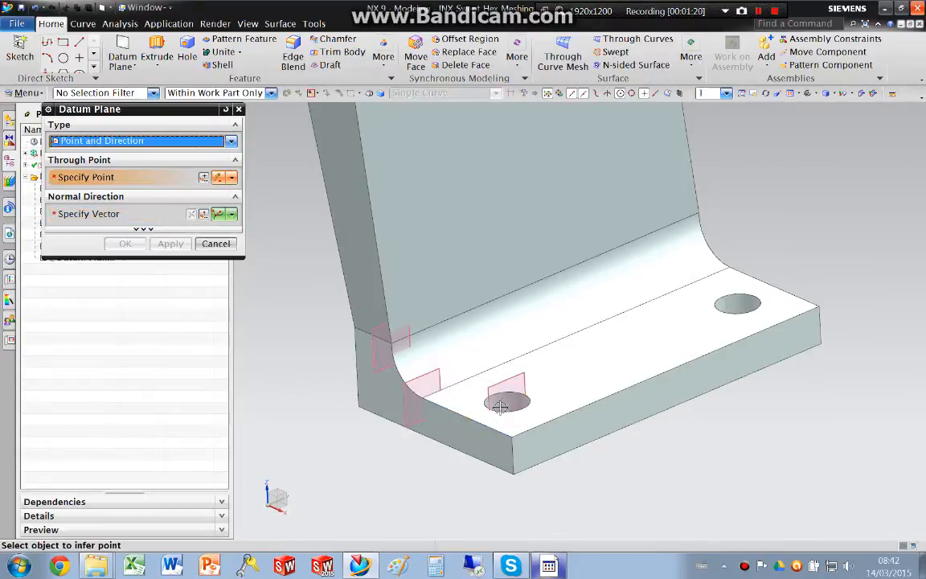
{"action": "left_click", "coordinate": [502, 400]}
{"action": "left_click", "coordinate": [542, 427]}
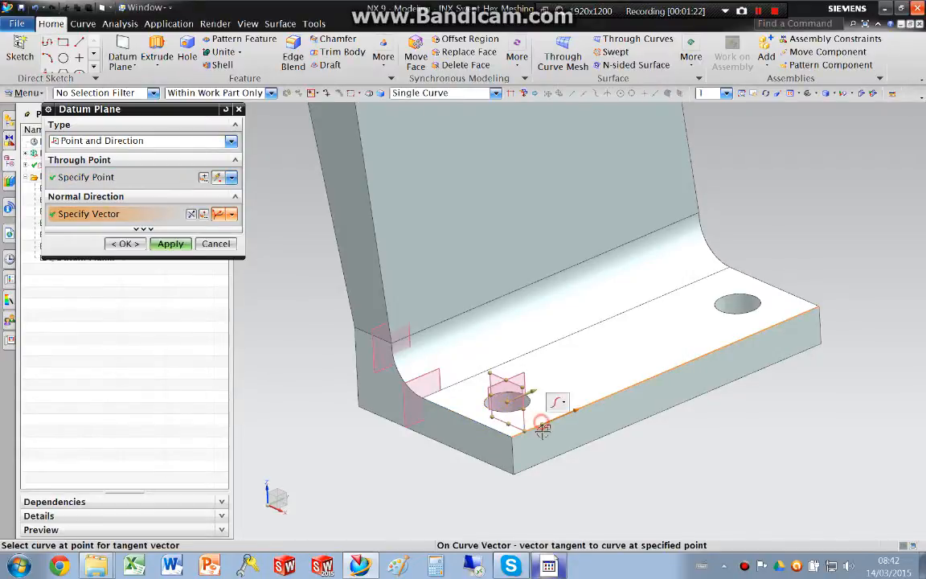
{"action": "middle_click", "coordinate": [543, 430]}
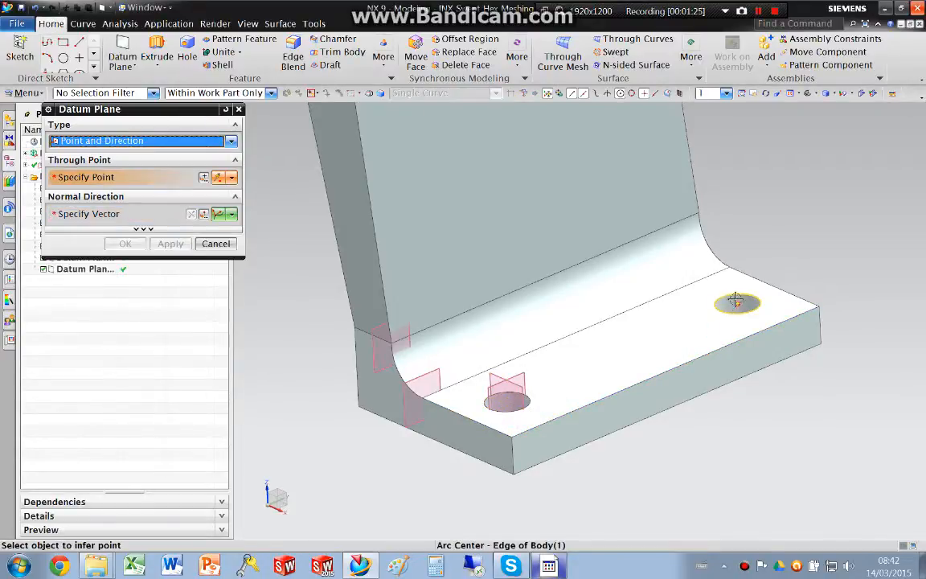
- Create a datum plane through the far hole's centre, normal to the base's long outer edge
{"action": "left_click", "coordinate": [734, 306]}
{"action": "left_click", "coordinate": [739, 338]}
{"action": "middle_click", "coordinate": [748, 401]}
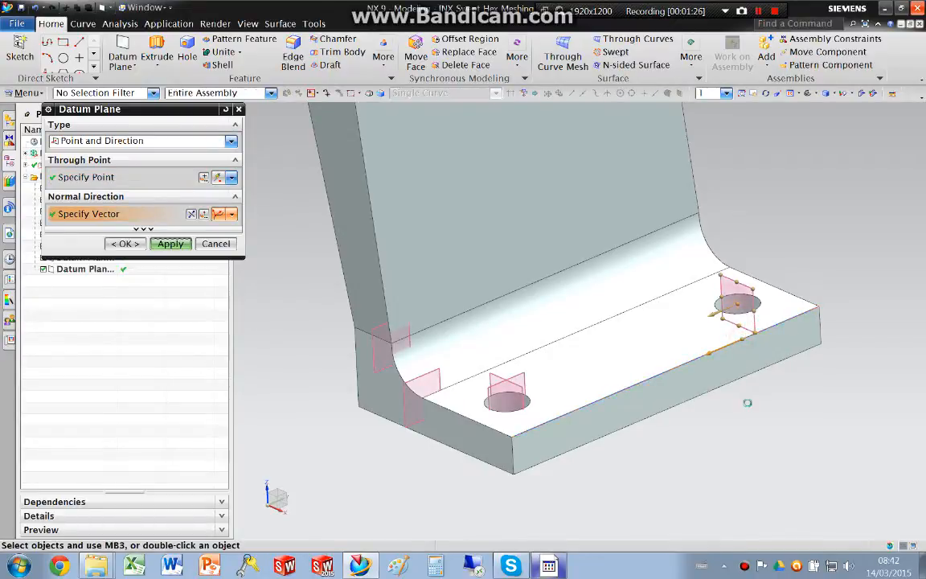
- Create a Point and Direction datum plane at the base fillet's upper end, normal to the base's vertical corner edge
{"action": "middle_click_drag", "start_coordinate": [581, 407], "coordinate": [595, 402]}
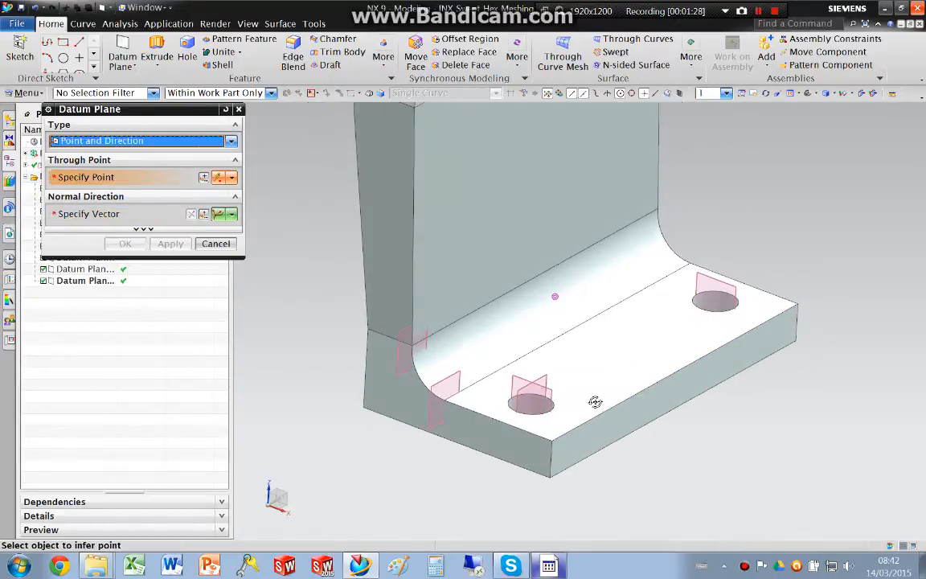
{"action": "left_click", "coordinate": [408, 341]}
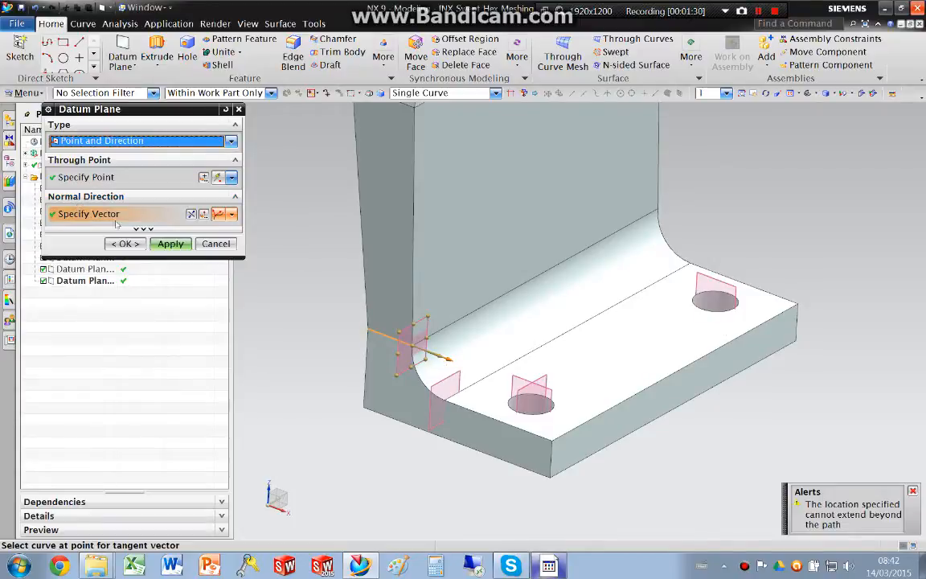
{"action": "left_click", "coordinate": [391, 340]}
{"action": "left_click", "coordinate": [545, 441]}
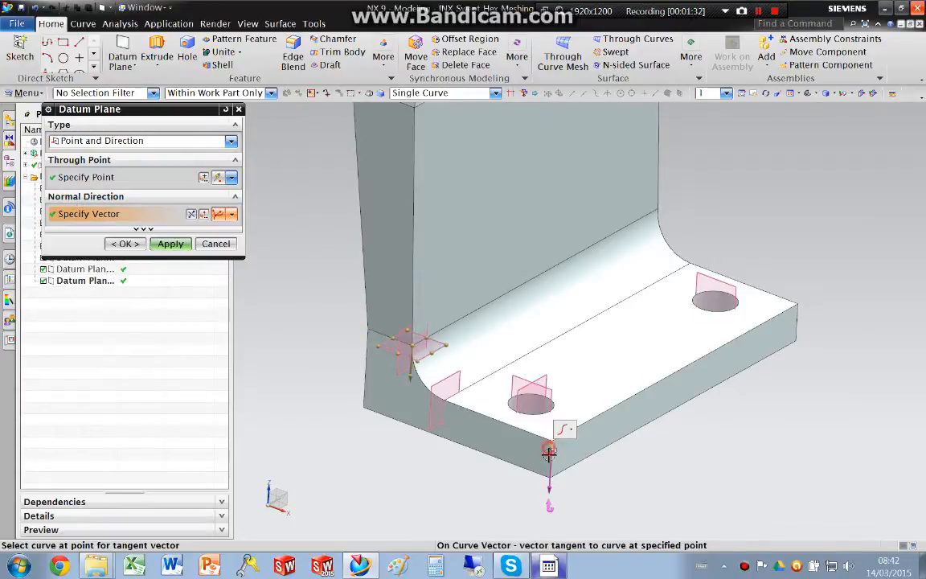
{"action": "middle_click", "coordinate": [547, 445]}
- Create a horizontal datum plane through the upright wall's bend corner, normal to the base's vertical corner edge, and end the command
{"action": "middle_click_drag", "start_coordinate": [548, 444], "coordinate": [475, 224]}
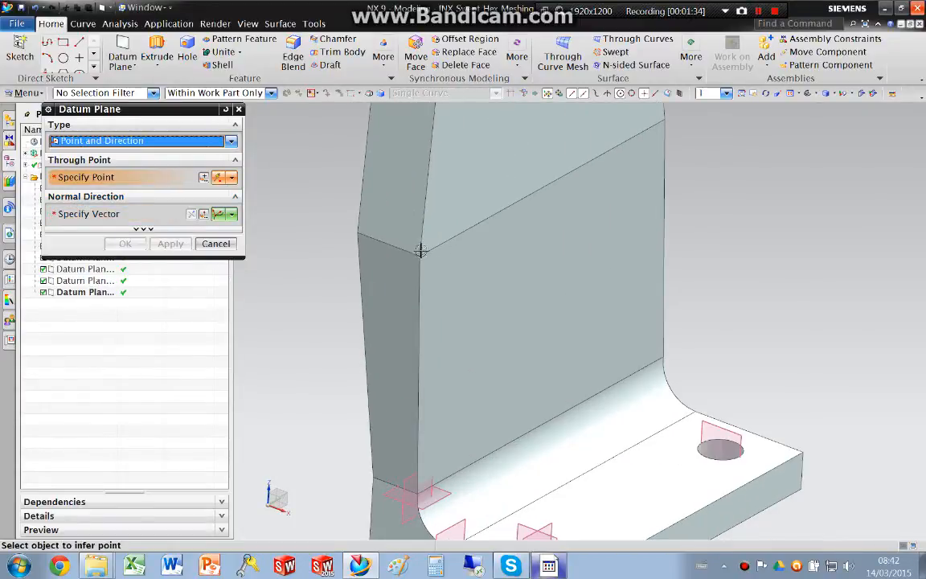
{"action": "left_click", "coordinate": [424, 252]}
{"action": "middle_click_drag", "start_coordinate": [481, 336], "coordinate": [535, 369]}
{"action": "middle_click_drag", "start_coordinate": [478, 368], "coordinate": [454, 294], "text": "shift"}
{"action": "left_click", "coordinate": [419, 152], "text": "shift"}
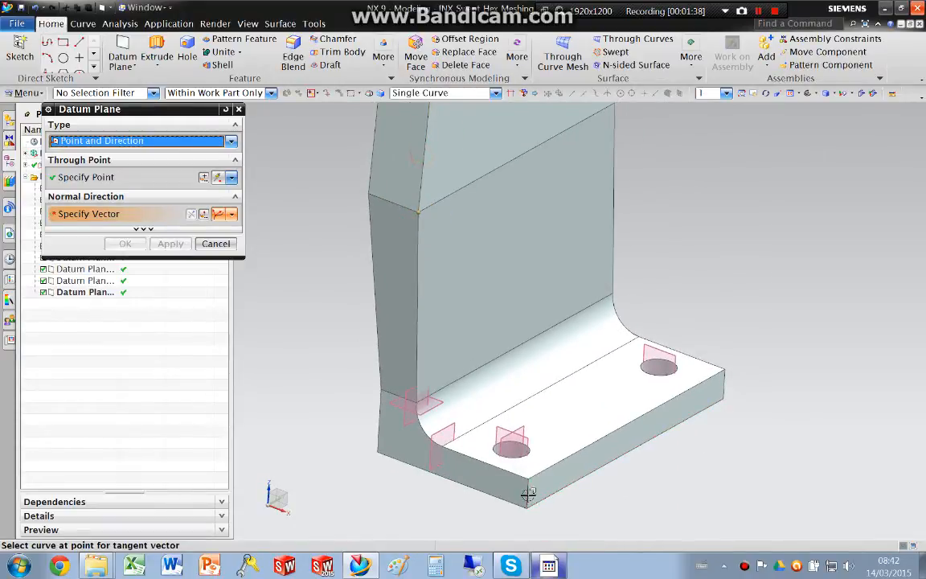
{"action": "left_click", "coordinate": [529, 494]}
{"action": "middle_click", "coordinate": [554, 508]}
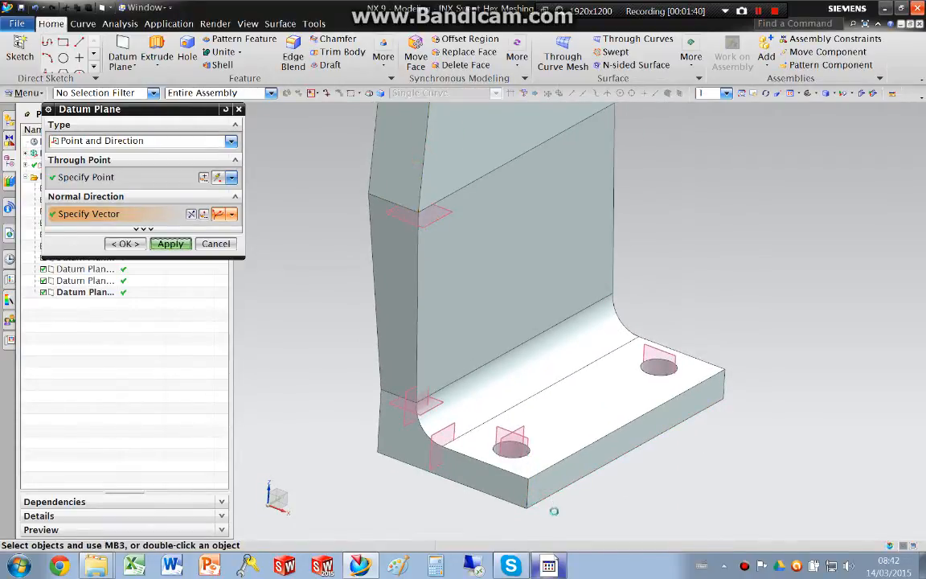
{"action": "left_click", "coordinate": [215, 242]}
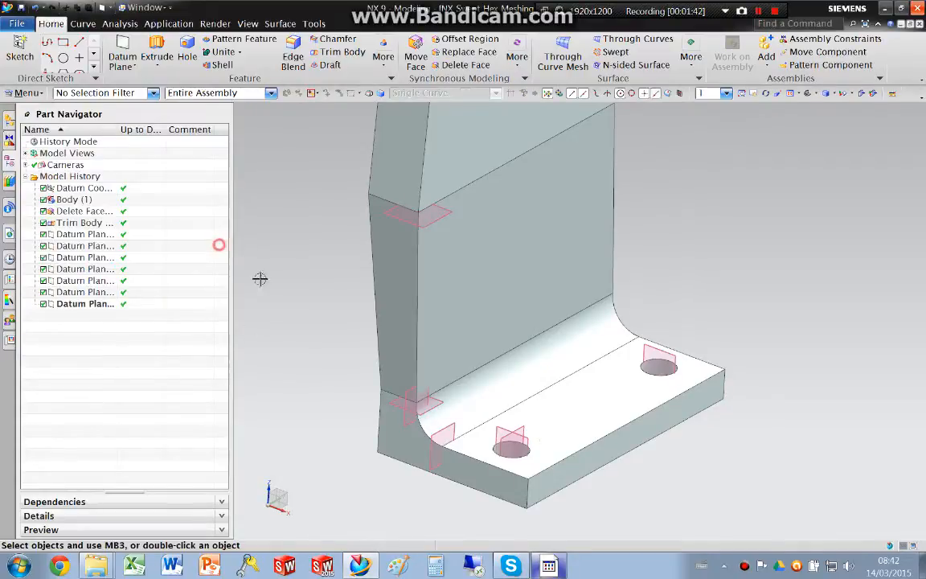
- Start an Inferred datum plane offset from the near hole's plane that is normal to the base's long edge
{"action": "scroll", "coordinate": [529, 490], "scroll_direction": "up", "scroll_amount": 2}
{"action": "left_click", "coordinate": [507, 368]}
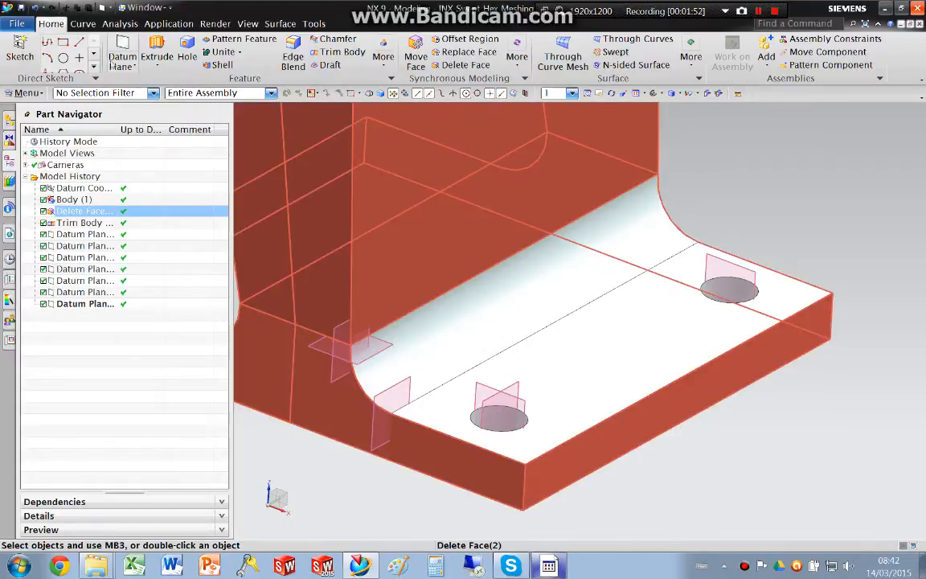
{"action": "left_click", "coordinate": [122, 50]}
{"action": "left_click", "coordinate": [72, 140]}
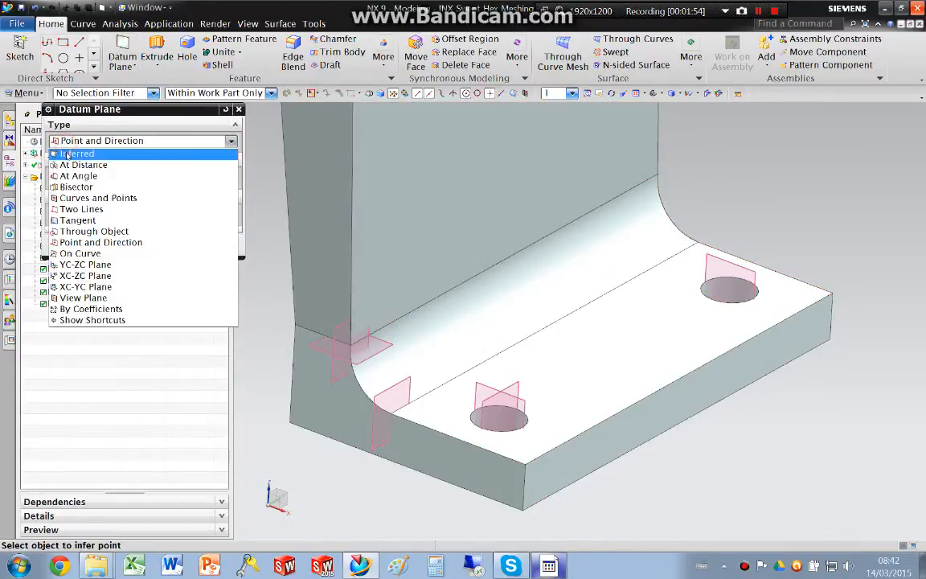
{"action": "left_click", "coordinate": [68, 153]}
{"action": "left_click", "coordinate": [477, 381]}
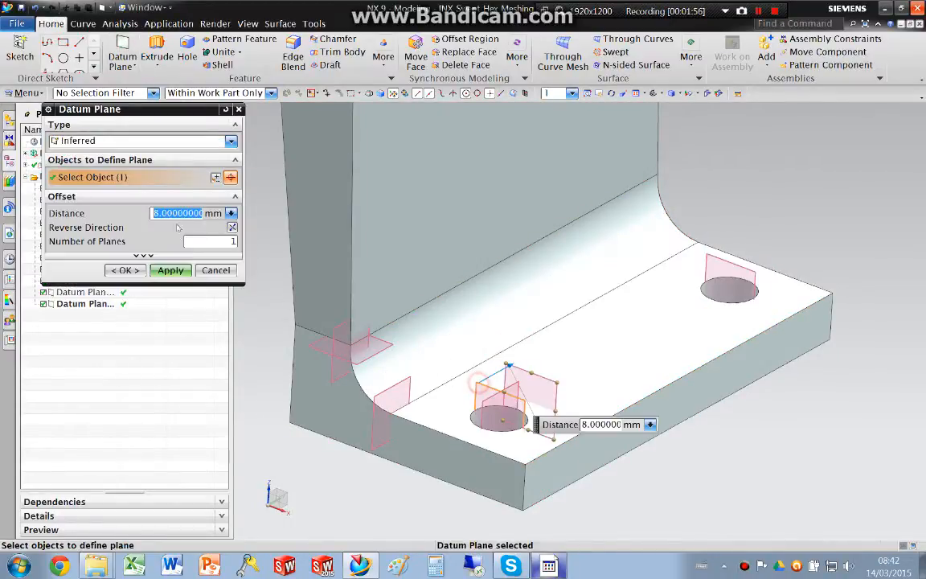
- Set the offset to the measured distance between the near hole's plane and the base's end face, and add a matching 10 mm offset plane at the far hole
{"action": "left_click", "coordinate": [230, 213]}
{"action": "left_click", "coordinate": [257, 227]}
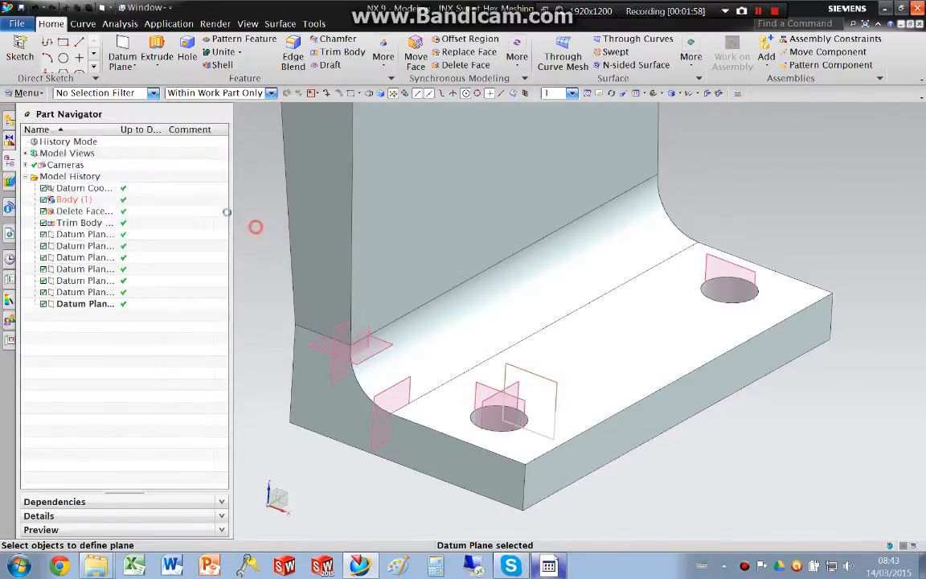
{"action": "left_click", "coordinate": [95, 141]}
{"action": "left_click", "coordinate": [89, 151]}
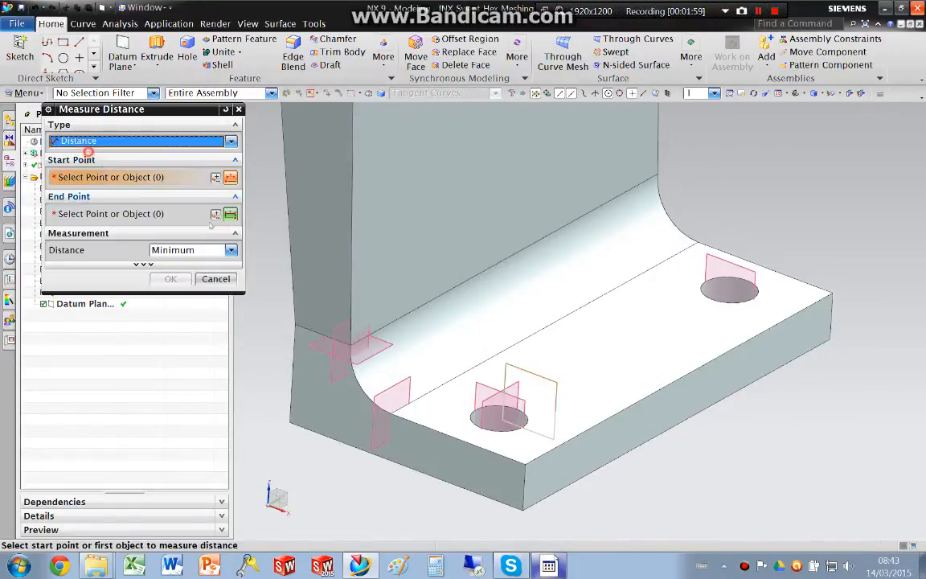
{"action": "left_click", "coordinate": [475, 378]}
{"action": "left_click", "coordinate": [306, 356]}
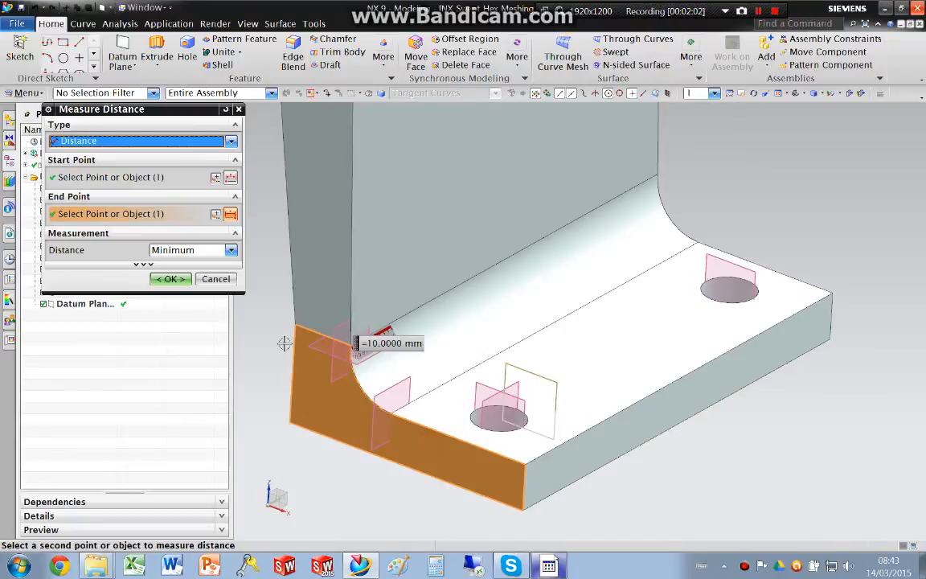
{"action": "left_click", "coordinate": [163, 282]}
{"action": "left_click", "coordinate": [170, 268]}
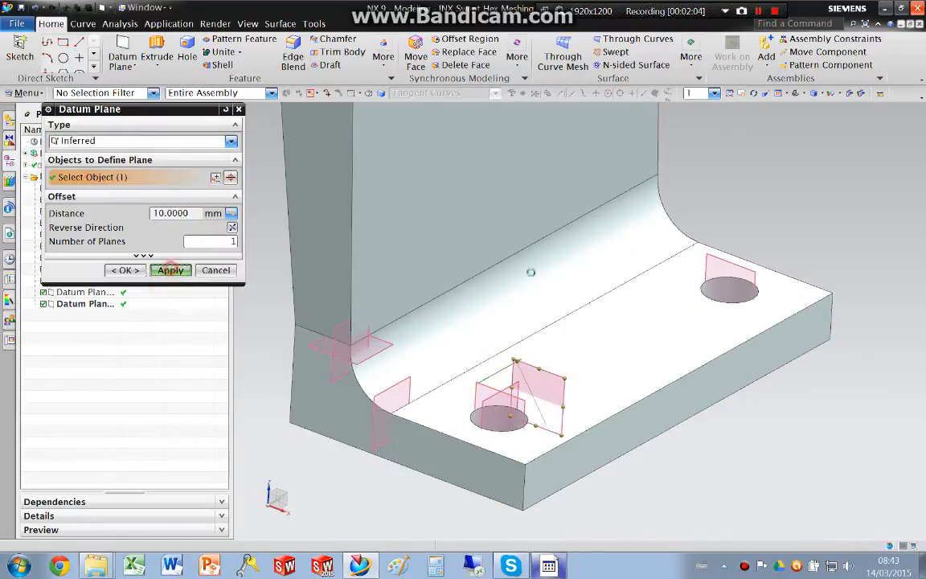
{"action": "left_click", "coordinate": [712, 259]}
{"action": "left_click", "coordinate": [170, 268]}
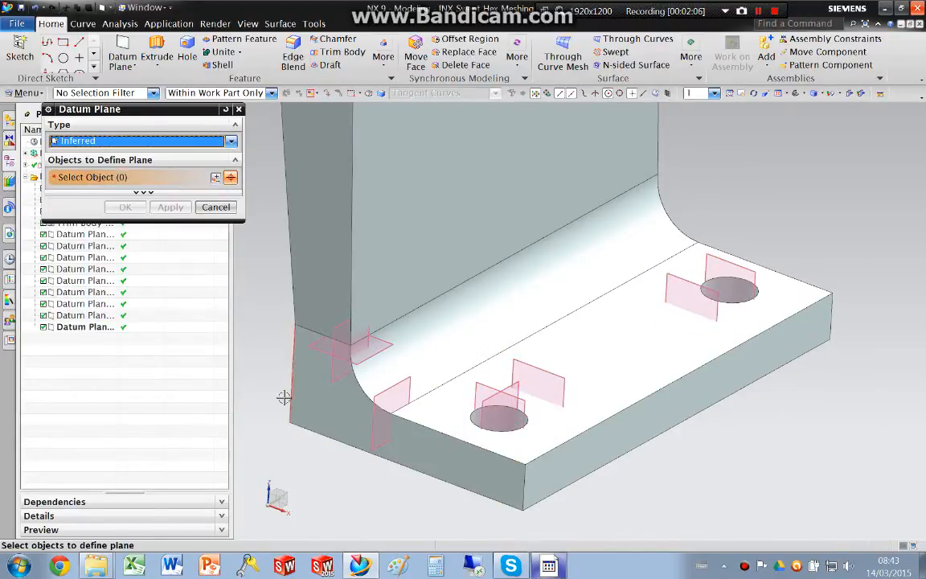
- Create a datum plane offset backwards from the fillet's upper vertical plane by the measured length of the base's vertical corner edge
{"action": "scroll", "coordinate": [302, 426], "scroll_direction": "up", "scroll_amount": 2}
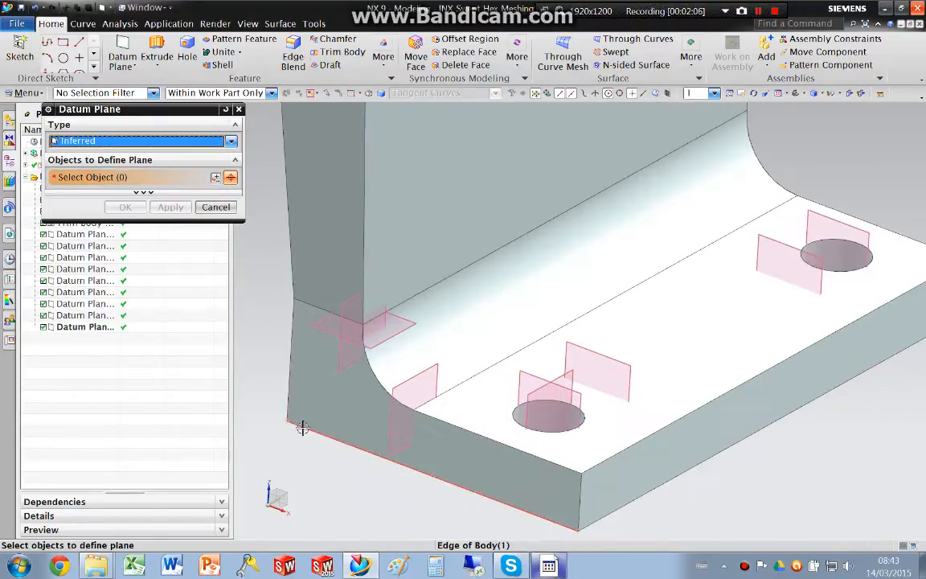
{"action": "left_click", "coordinate": [336, 352]}
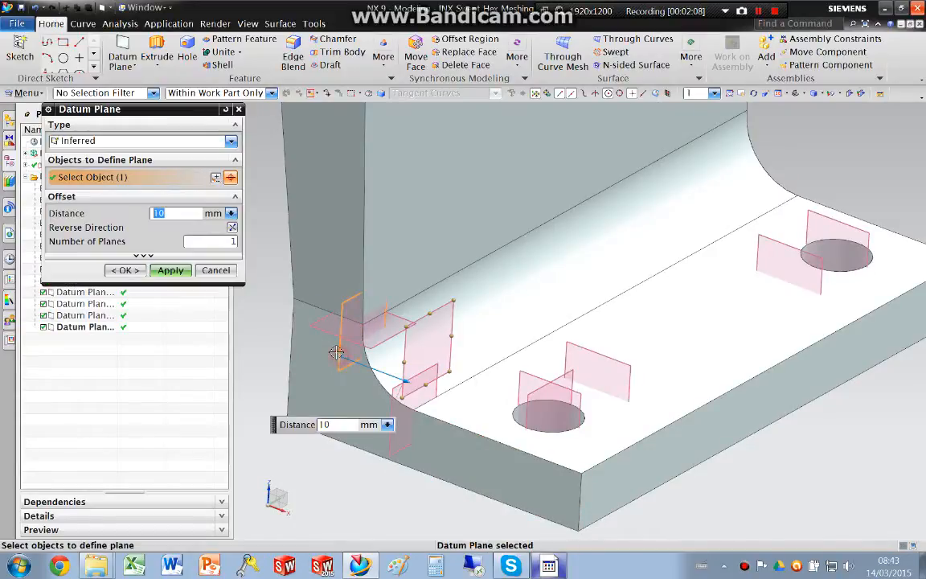
{"action": "left_click", "coordinate": [232, 228]}
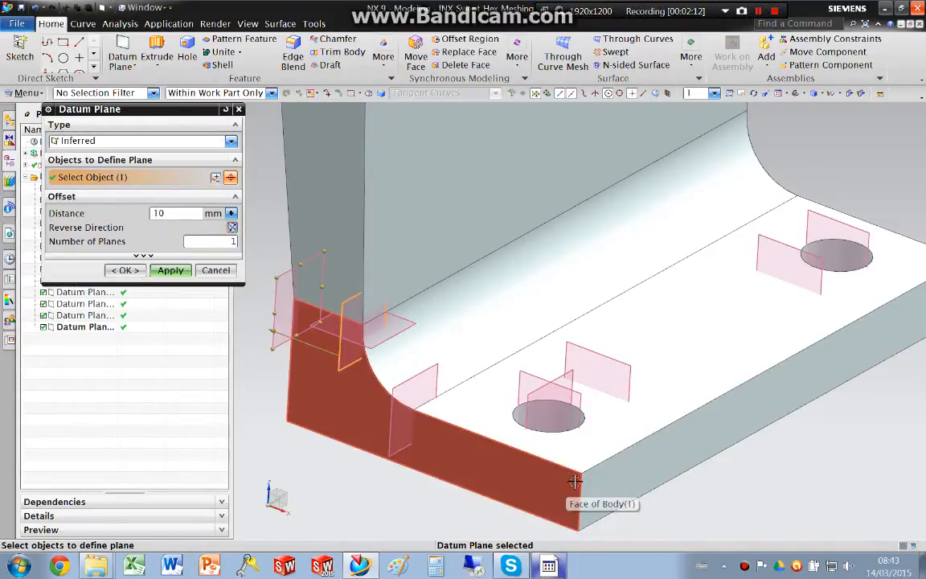
{"action": "left_click", "coordinate": [231, 213]}
{"action": "left_click", "coordinate": [253, 226]}
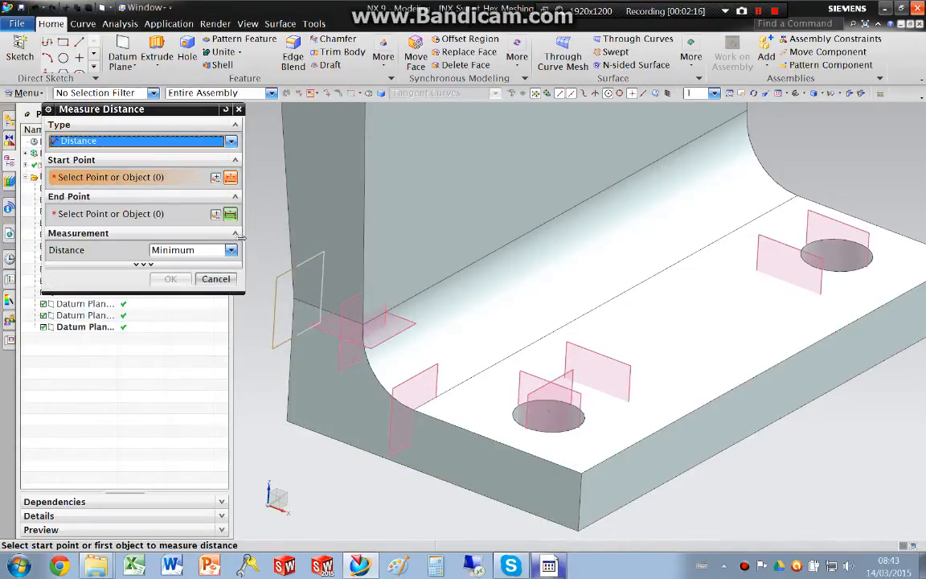
{"action": "left_click", "coordinate": [113, 140]}
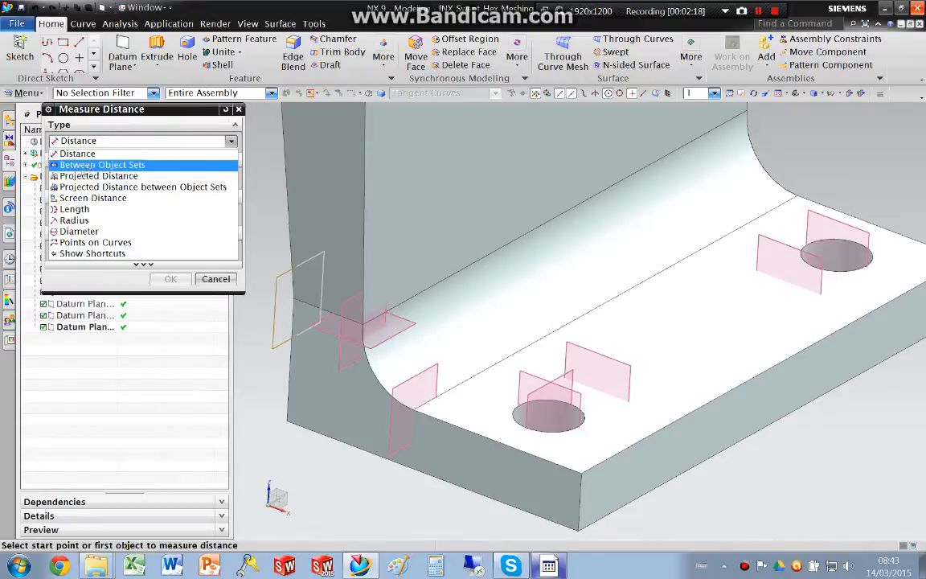
{"action": "left_click", "coordinate": [72, 209]}
{"action": "left_click", "coordinate": [576, 484]}
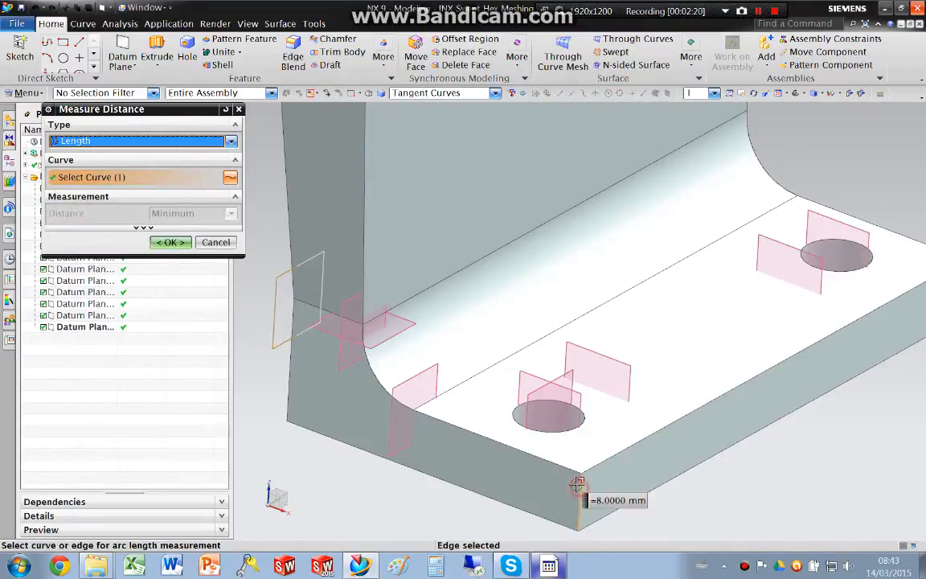
{"action": "middle_click", "coordinate": [577, 483]}
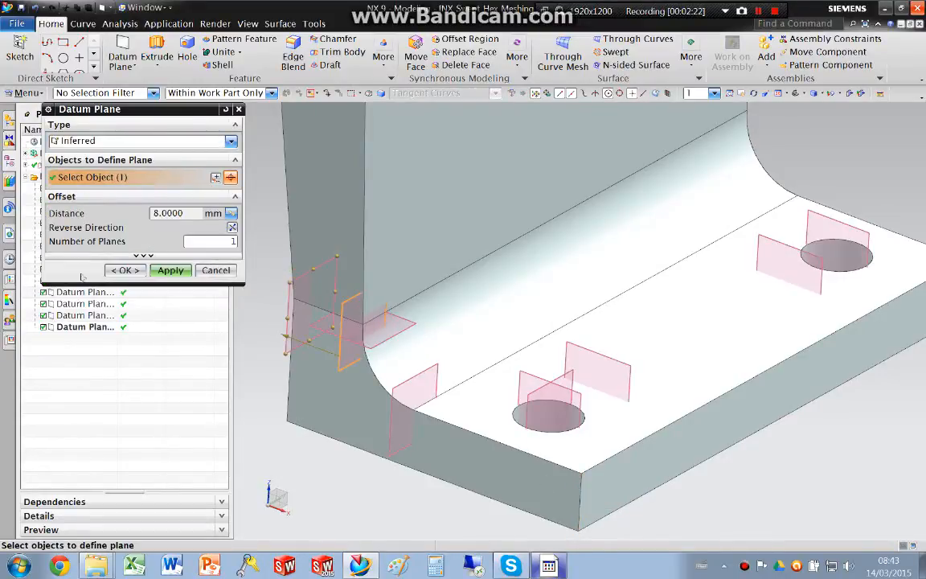
{"action": "left_click", "coordinate": [161, 269]}
{"action": "left_click", "coordinate": [210, 207]}
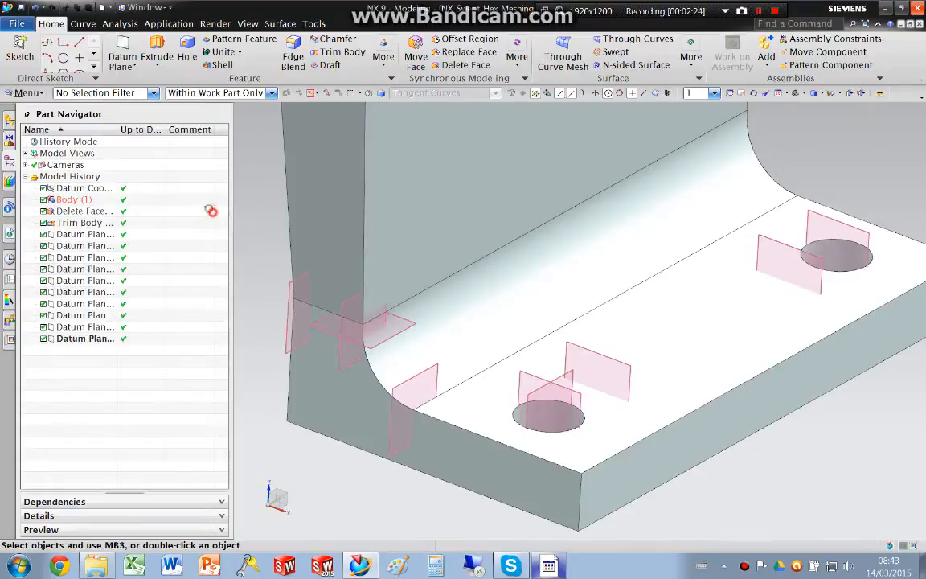
- Save the part file
{"action": "scroll", "coordinate": [376, 335], "scroll_direction": "down", "scroll_amount": 2}
{"action": "scroll", "coordinate": [376, 335], "scroll_direction": "down", "scroll_amount": 2}
{"action": "key", "text": "ctrl+s"}
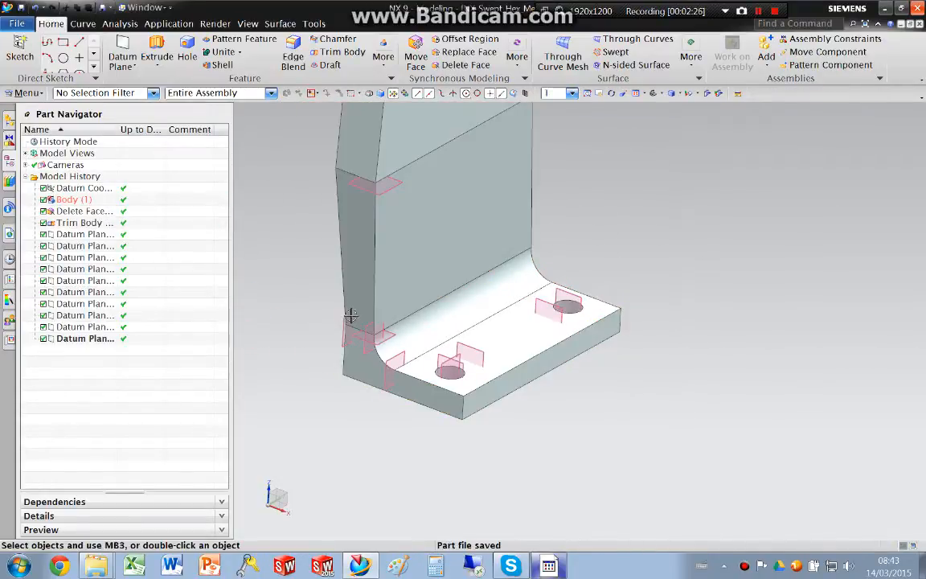
- Split the bracket body with the wall-bend plane, the offset wall plane, and the horizontal fillet-top and vertical fillet-bottom planes, using Face or Plane
{"action": "middle_click_drag", "start_coordinate": [360, 353], "coordinate": [360, 390], "text": "shift"}
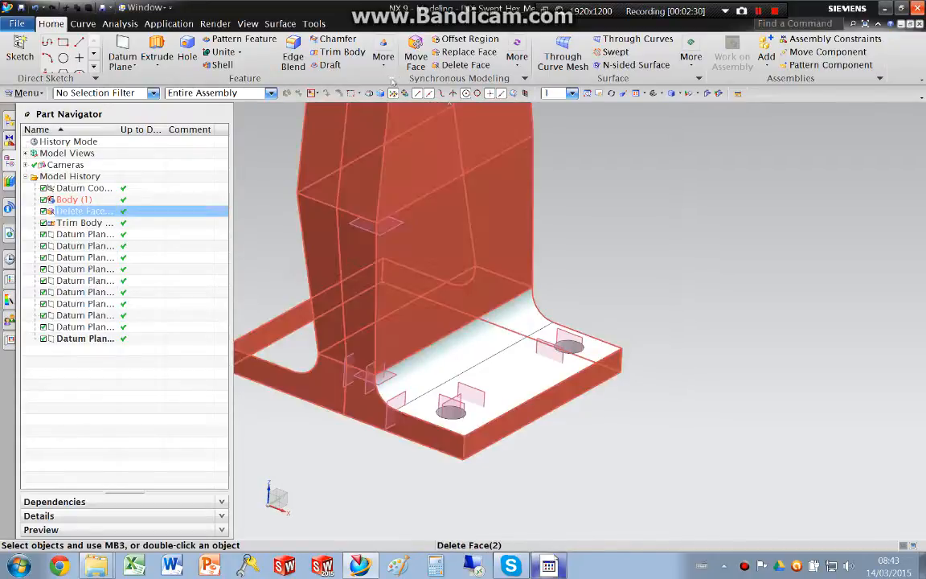
{"action": "left_click", "coordinate": [383, 52]}
{"action": "left_click", "coordinate": [404, 168]}
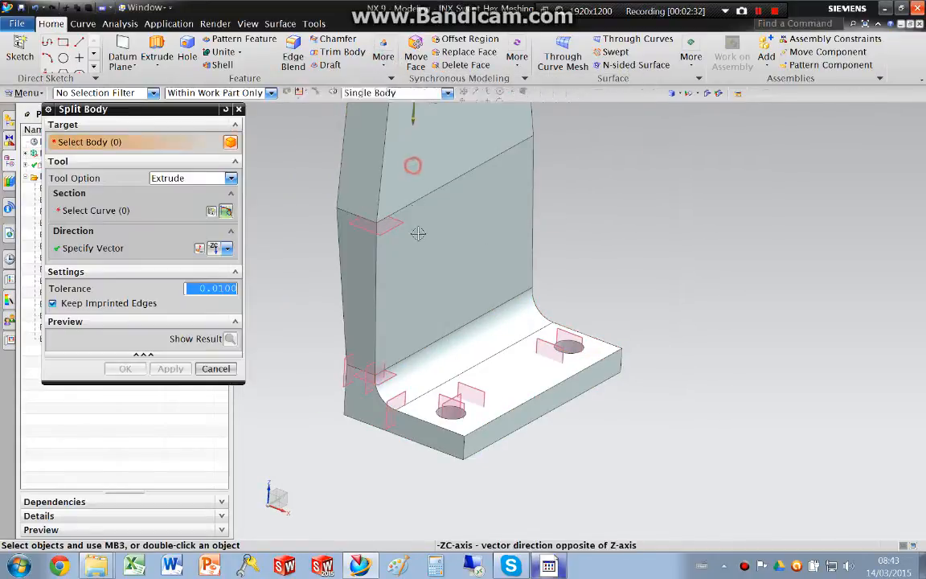
{"action": "left_click", "coordinate": [401, 241]}
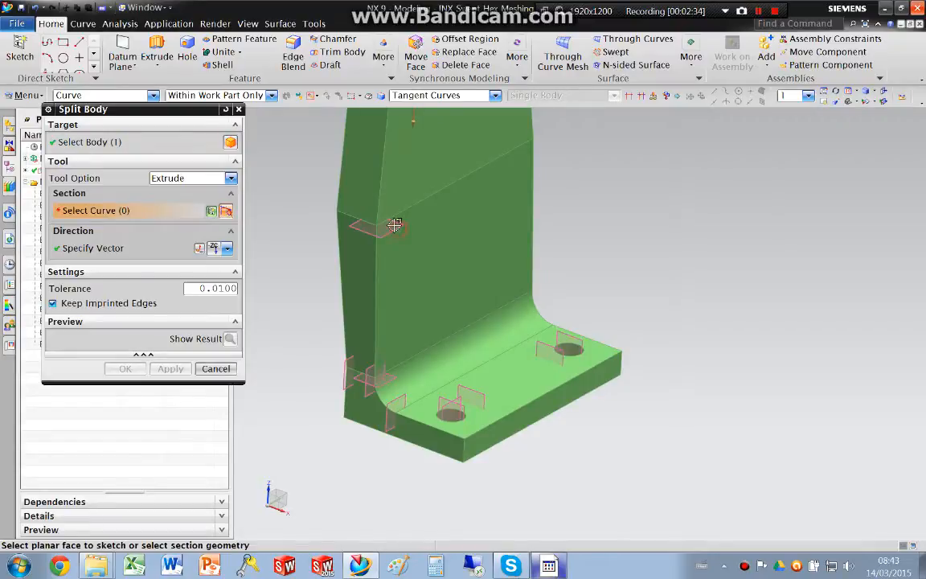
{"action": "left_click", "coordinate": [157, 179]}
{"action": "left_click", "coordinate": [165, 188]}
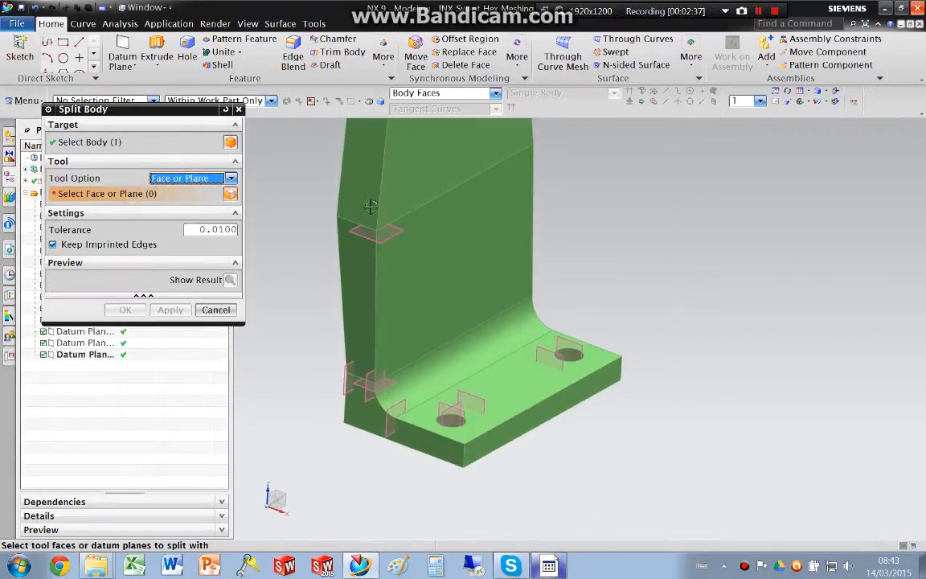
{"action": "left_click", "coordinate": [380, 233]}
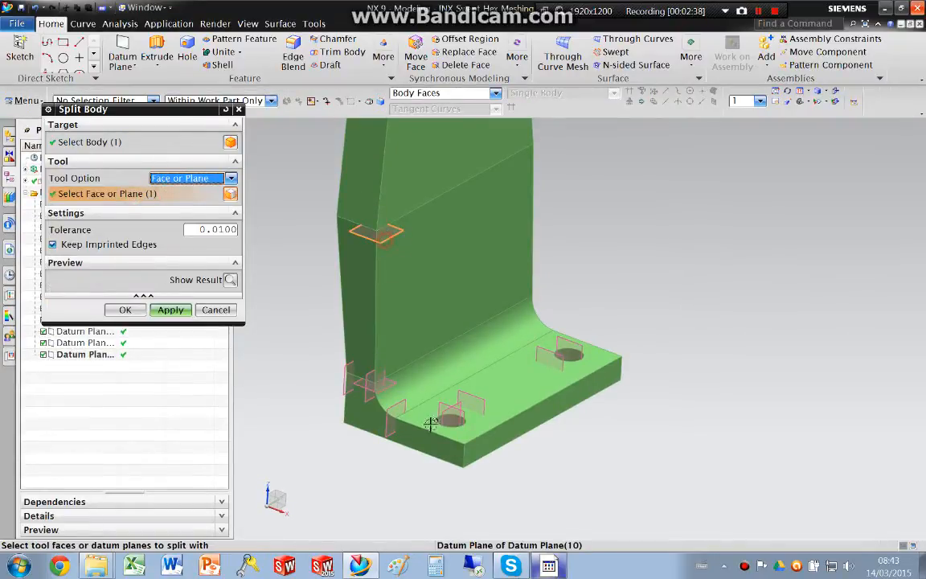
{"action": "left_click", "coordinate": [340, 390]}
{"action": "left_click", "coordinate": [380, 388]}
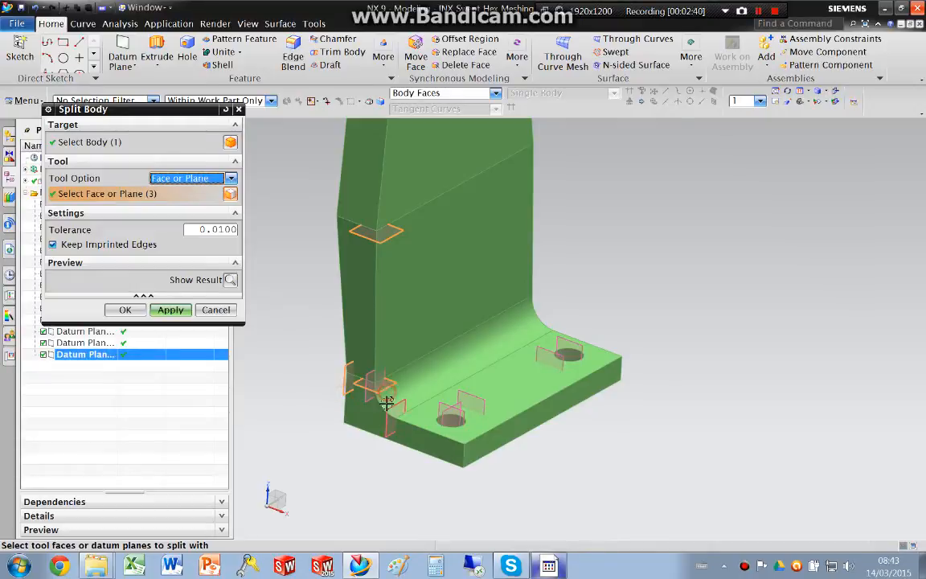
{"action": "left_click", "coordinate": [387, 404]}
{"action": "left_click", "coordinate": [182, 311]}
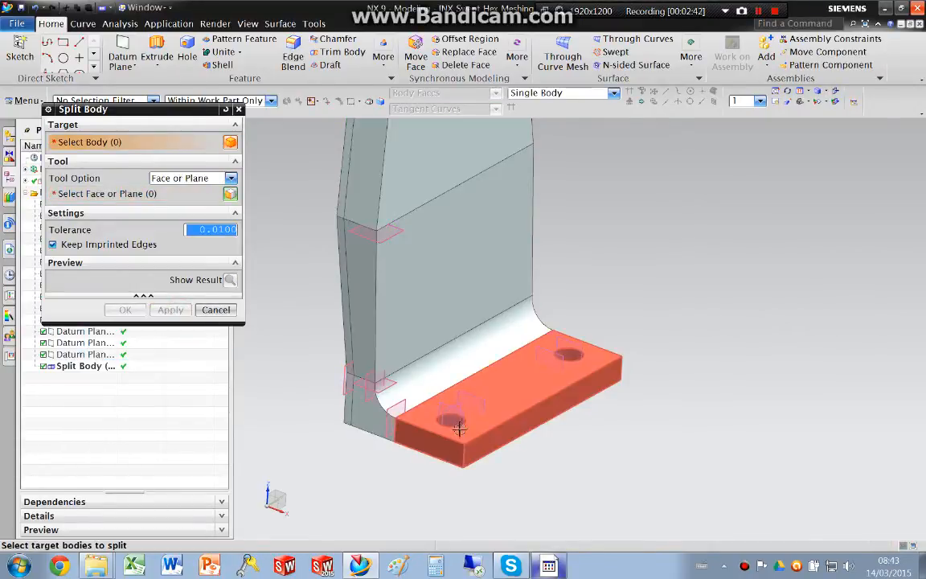
- Split the base flange body with the five datum planes through and beside its two holes, and end the command
{"action": "left_click", "coordinate": [435, 402]}
{"action": "left_click", "coordinate": [442, 410]}
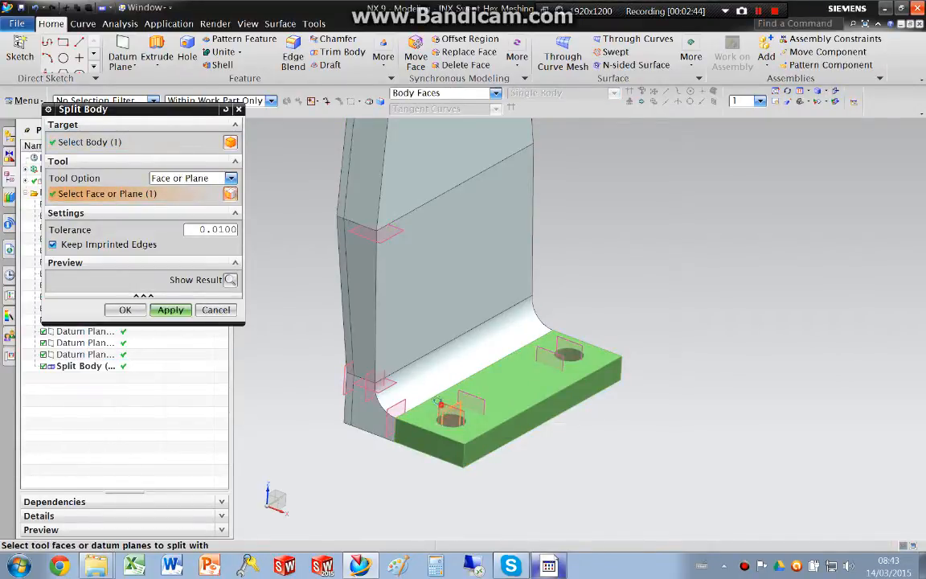
{"action": "left_click", "coordinate": [534, 349]}
{"action": "middle_click", "coordinate": [561, 333]}
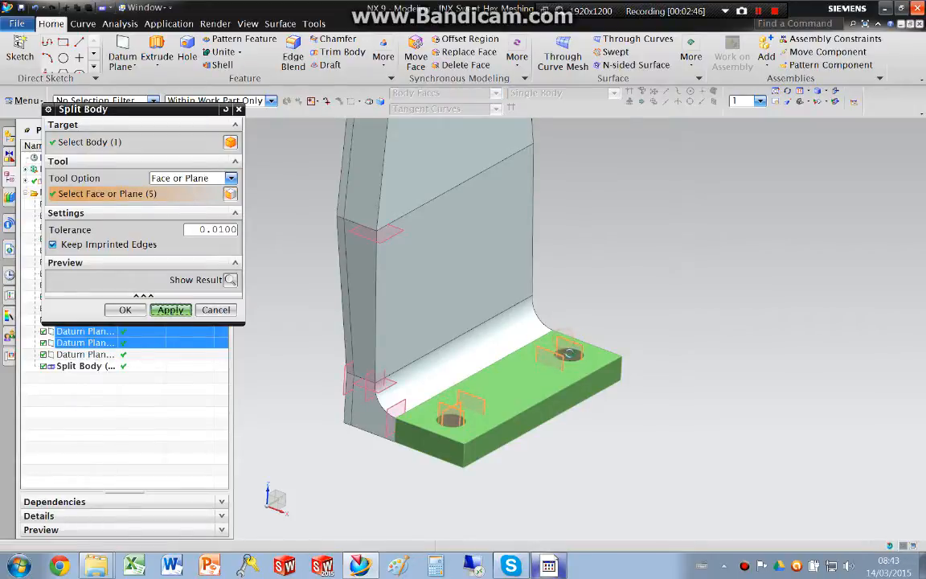
{"action": "left_click", "coordinate": [211, 311]}
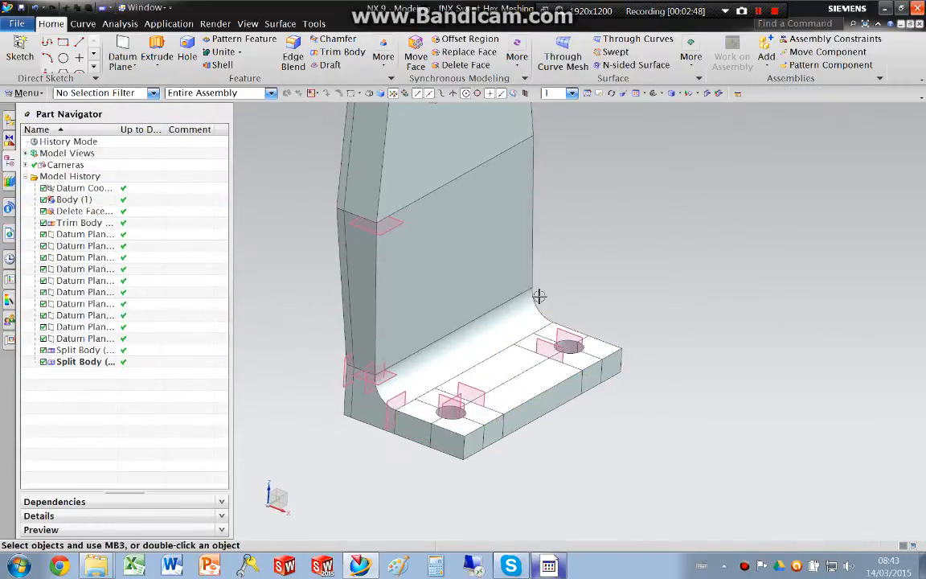
- Hide all datums, including the datum planes and the coordinate system
{"action": "middle_click_drag", "start_coordinate": [539, 296], "coordinate": [555, 296]}
{"action": "left_click", "coordinate": [688, 94]}
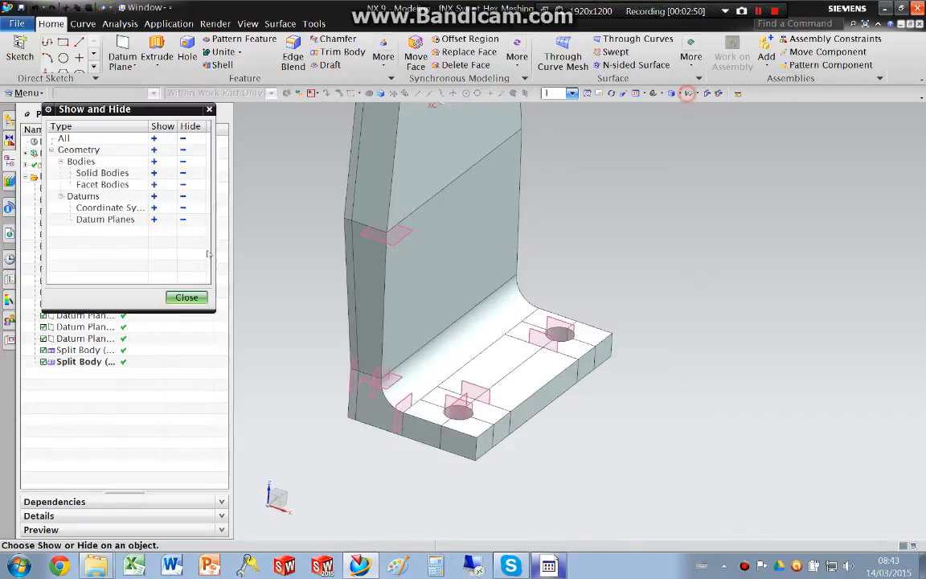
{"action": "left_click", "coordinate": [184, 194]}
{"action": "left_click", "coordinate": [189, 296]}
{"action": "middle_click_drag", "start_coordinate": [422, 378], "coordinate": [427, 413]}
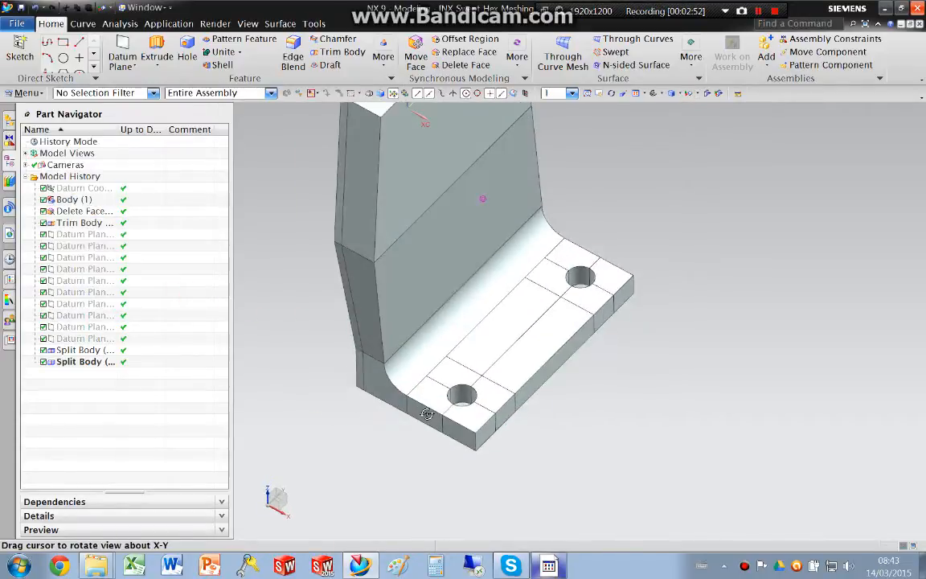
- Draw a line from the flange's near end corner at the fillet edge to the centre of the near hole
{"action": "scroll", "coordinate": [429, 420], "scroll_direction": "up", "scroll_amount": 3}
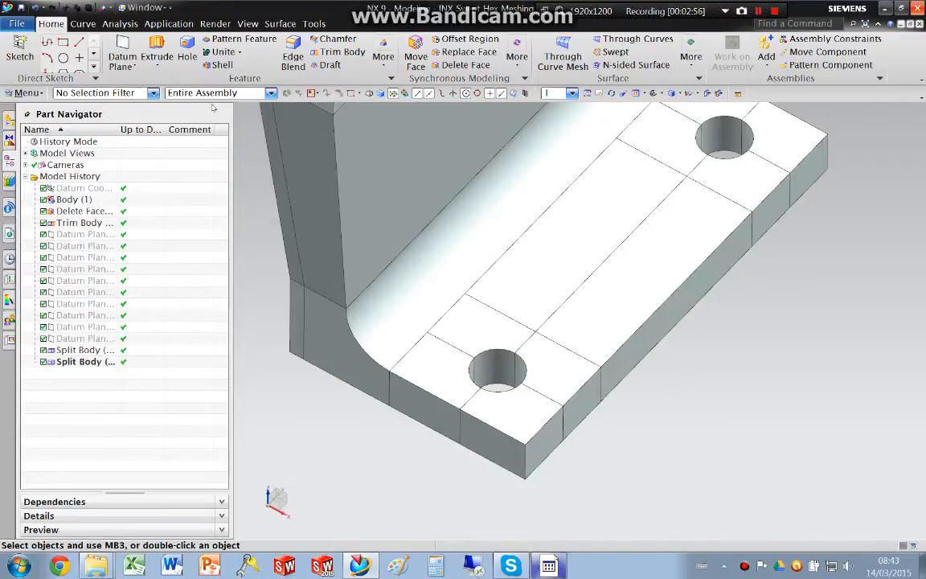
{"action": "left_click", "coordinate": [74, 27]}
{"action": "left_click", "coordinate": [113, 57]}
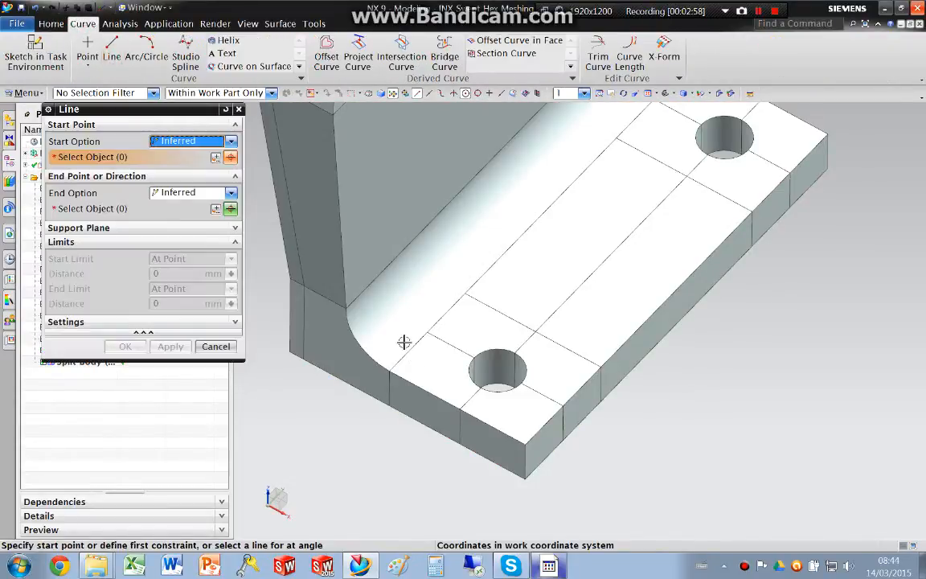
{"action": "left_click", "coordinate": [389, 368]}
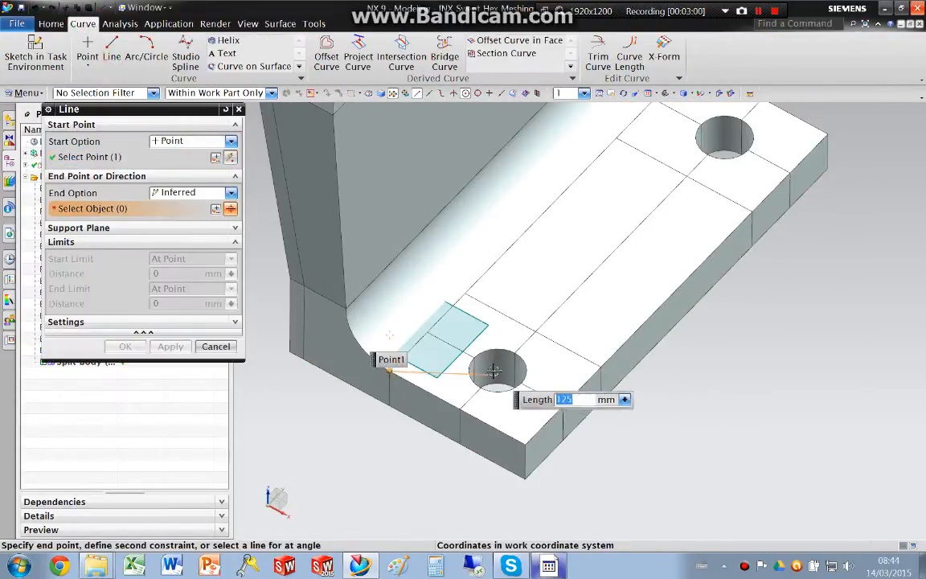
{"action": "left_click", "coordinate": [496, 369]}
{"action": "middle_click", "coordinate": [496, 369]}
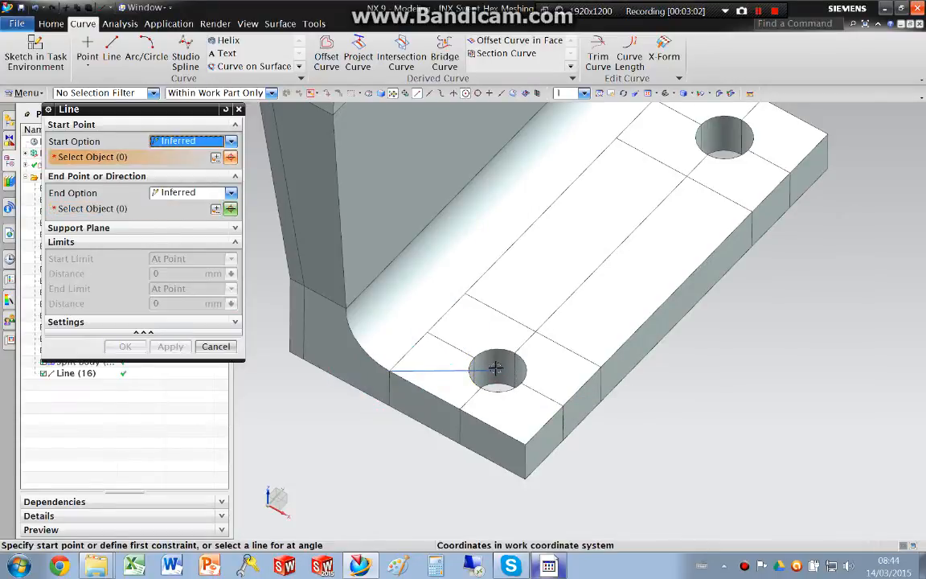
- Draw a line from the near hole's centre to the inner fillet-side corner of its surrounding block, using a Point end option
{"action": "left_click", "coordinate": [496, 370]}
{"action": "left_click", "coordinate": [464, 299]}
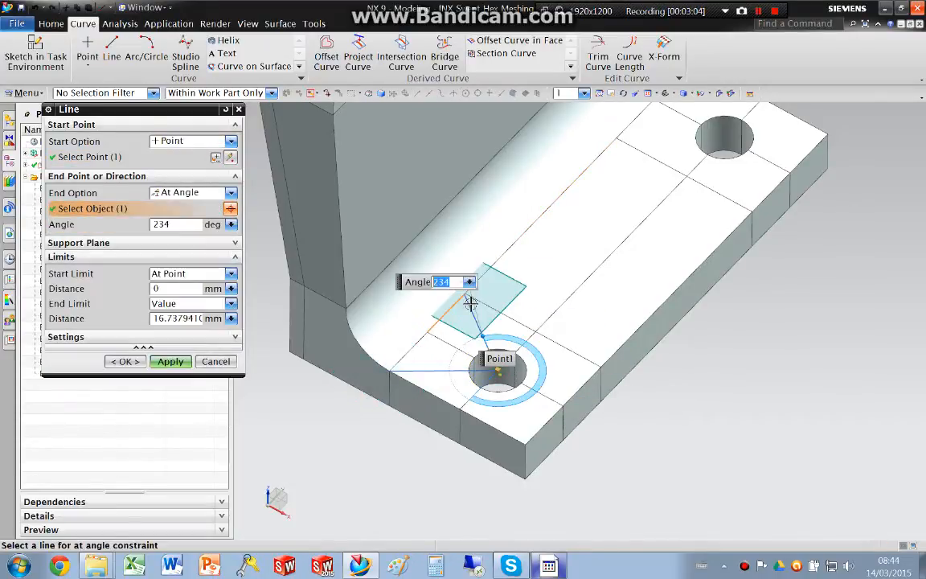
{"action": "left_click", "coordinate": [158, 193]}
{"action": "left_click", "coordinate": [174, 214]}
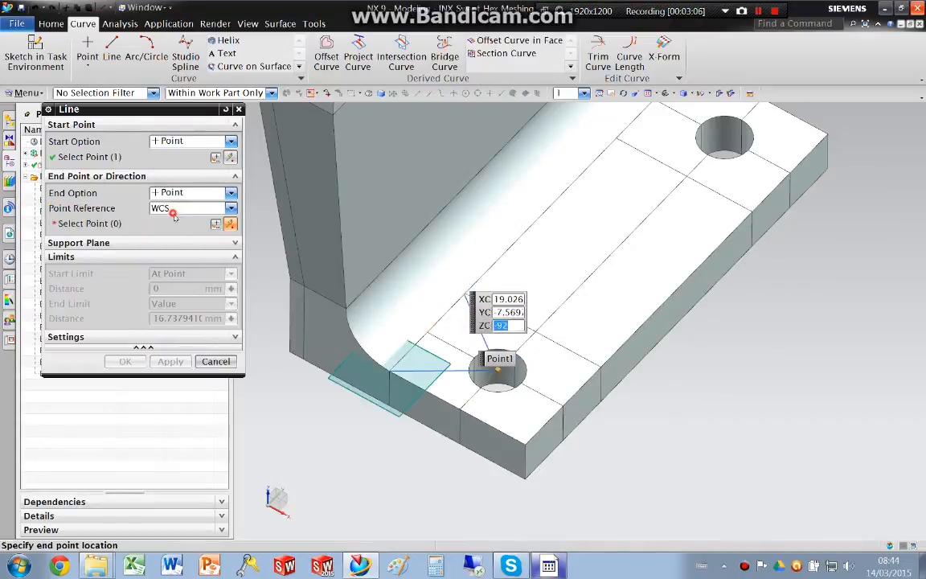
{"action": "scroll", "coordinate": [448, 292], "scroll_direction": "up", "scroll_amount": 3}
{"action": "right_click", "coordinate": [459, 297]}
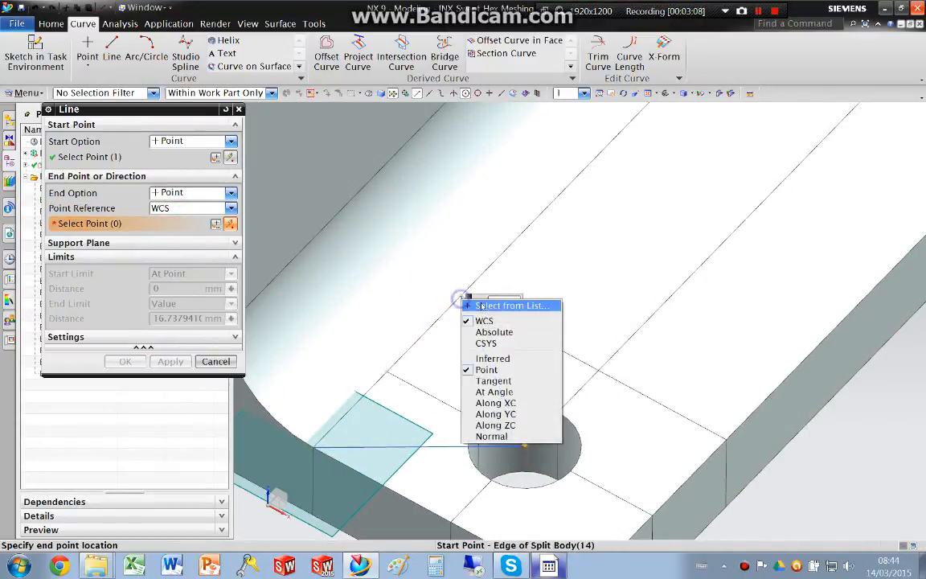
{"action": "left_click", "coordinate": [487, 303]}
{"action": "left_click", "coordinate": [530, 309]}
{"action": "middle_click", "coordinate": [528, 314]}
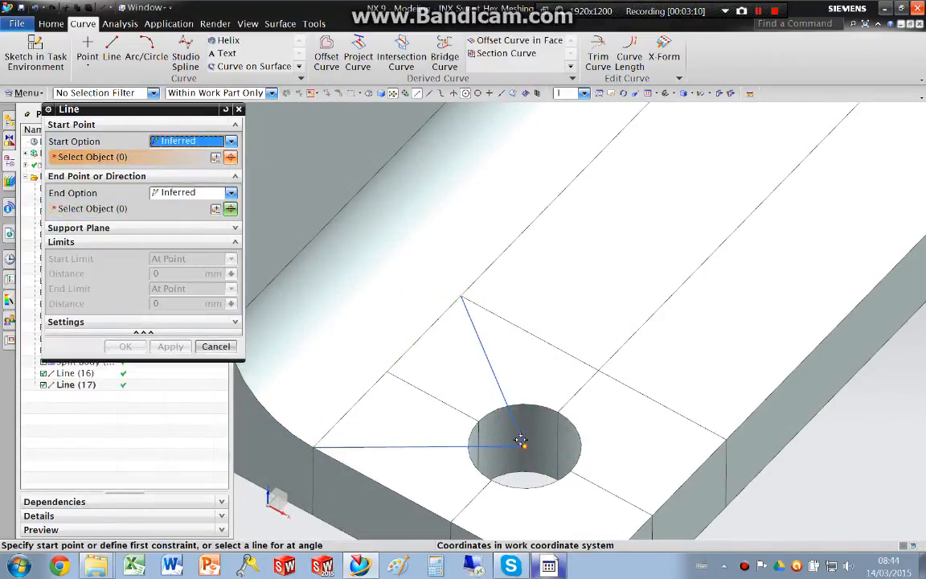
- Draw two lines from the near hole's centre to the two corners of its surrounding block on the flange's outer edge
{"action": "left_click", "coordinate": [521, 443]}
{"action": "left_click", "coordinate": [726, 441]}
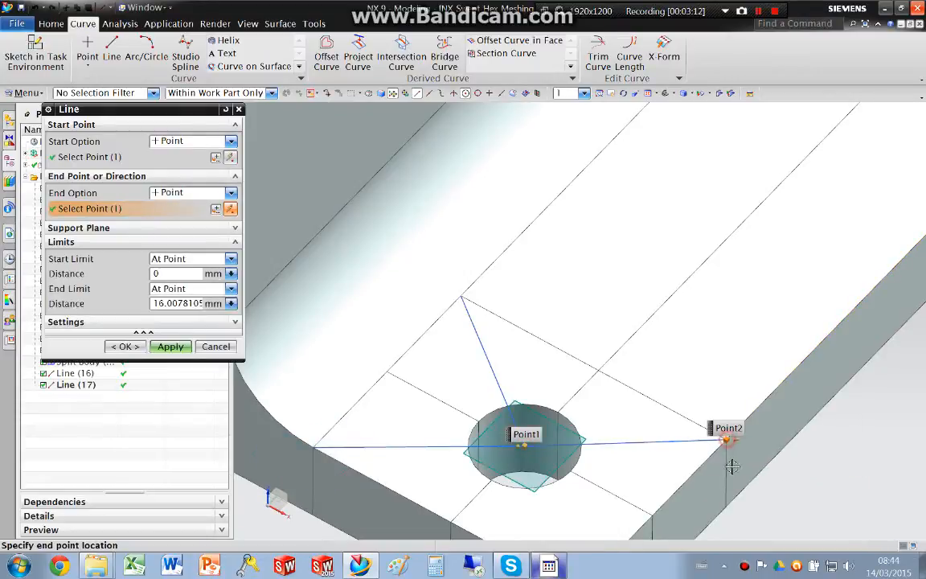
{"action": "middle_click", "coordinate": [727, 446]}
{"action": "middle_click_drag", "start_coordinate": [532, 464], "coordinate": [518, 363], "text": "shift"}
{"action": "left_click", "coordinate": [511, 343]}
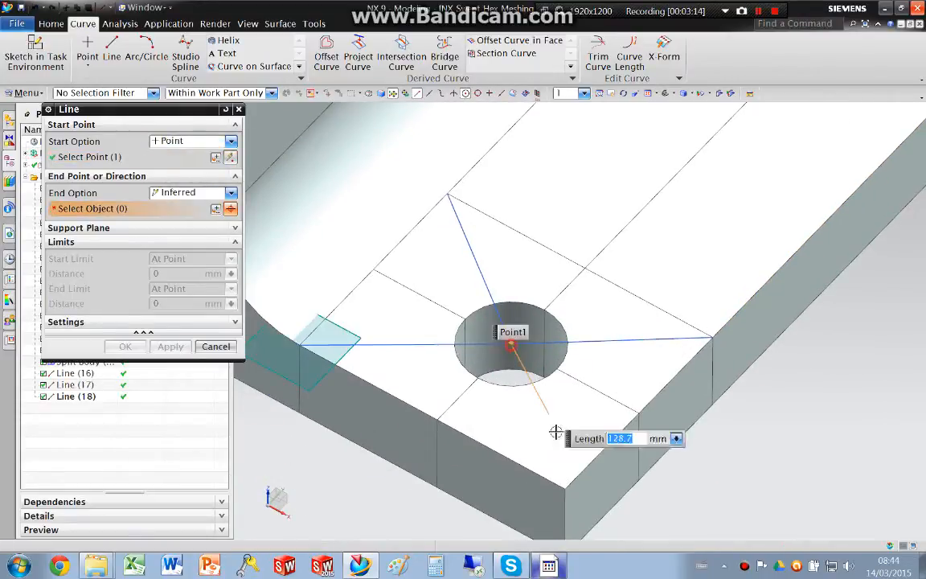
{"action": "left_click", "coordinate": [559, 478]}
{"action": "middle_click", "coordinate": [470, 428]}
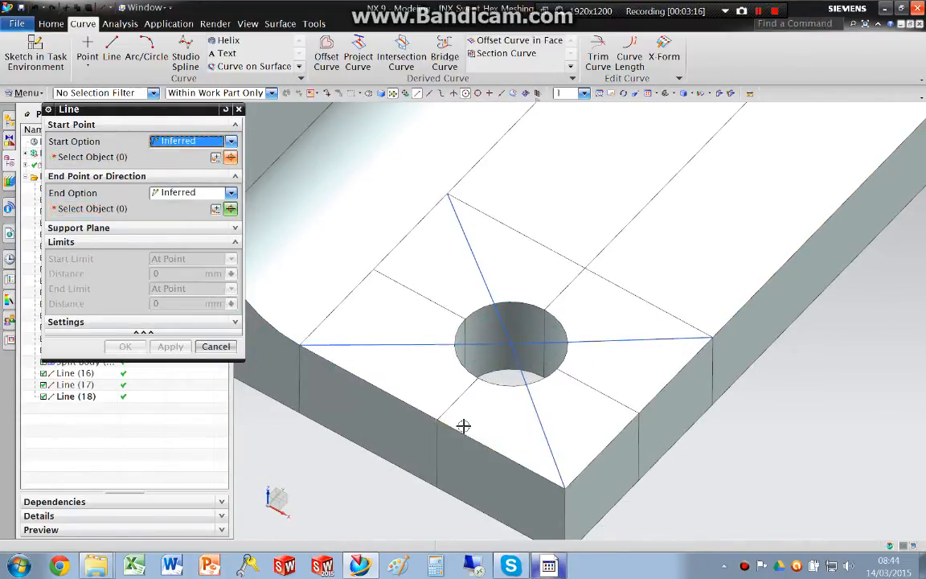
- Draw two lines joining the far hole's centre to the two fillet-side corners of its surrounding block
{"action": "scroll", "coordinate": [465, 426], "scroll_direction": "down", "scroll_amount": 5}
{"action": "scroll", "coordinate": [578, 289], "scroll_direction": "up", "scroll_amount": 4}
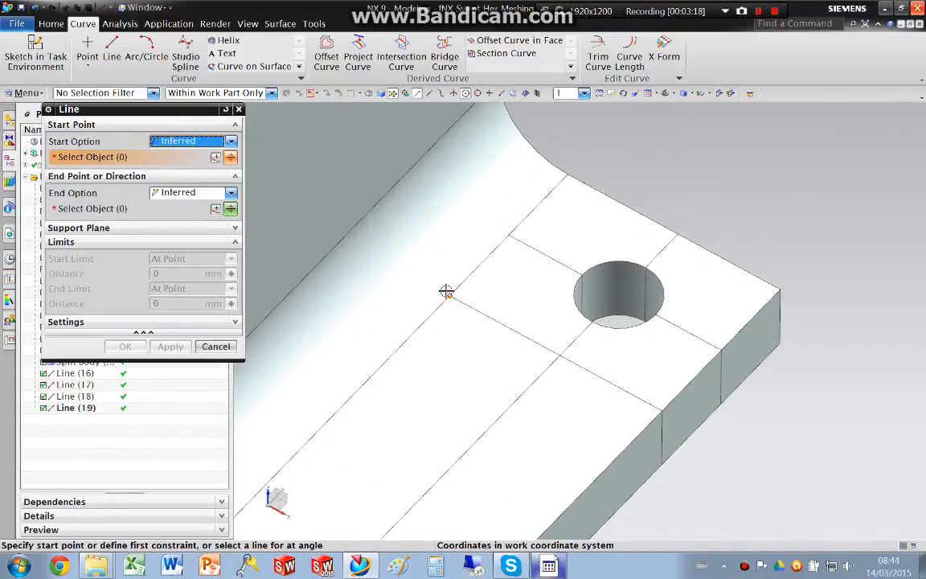
{"action": "left_click", "coordinate": [447, 293]}
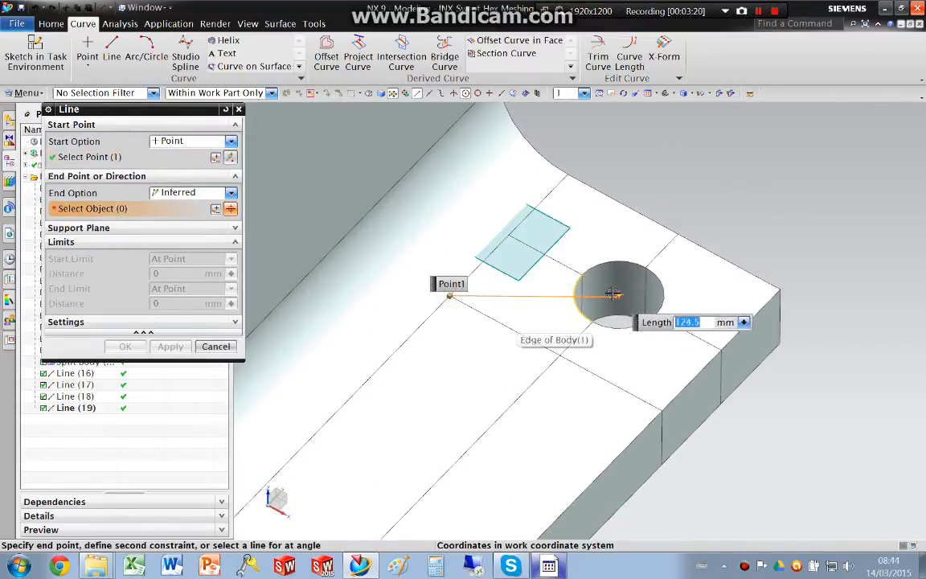
{"action": "left_click", "coordinate": [621, 294]}
{"action": "middle_click", "coordinate": [620, 294]}
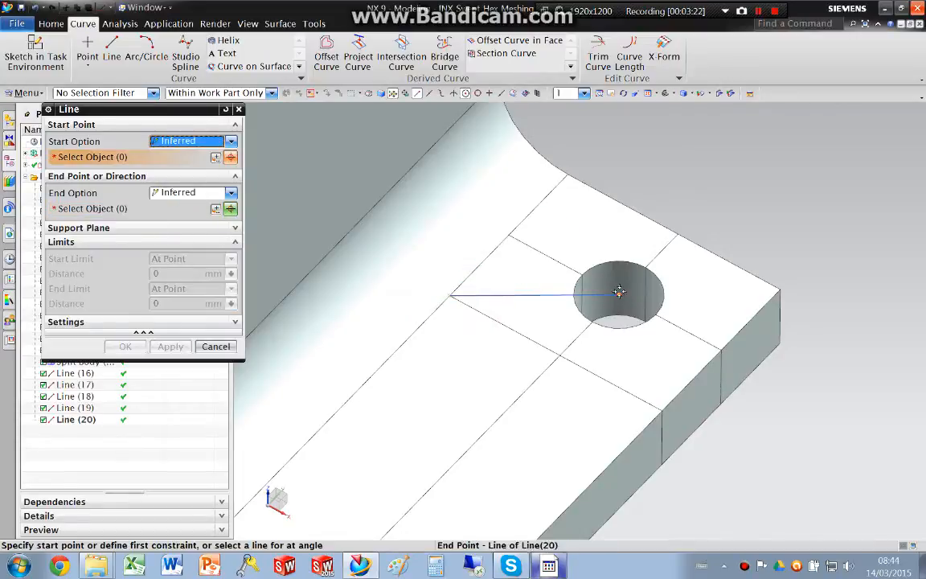
{"action": "left_click", "coordinate": [618, 292]}
{"action": "left_click", "coordinate": [565, 173]}
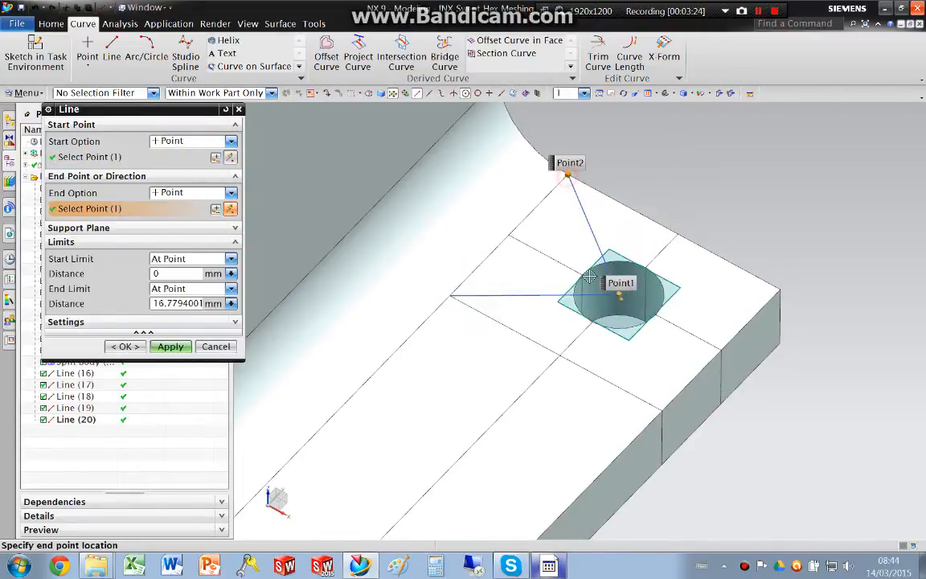
{"action": "middle_click", "coordinate": [618, 292]}
- Draw two lines joining the far hole's centre to its block's two outer-edge corners, end the Line command and save the part file
{"action": "left_click", "coordinate": [618, 292]}
{"action": "left_click", "coordinate": [778, 287]}
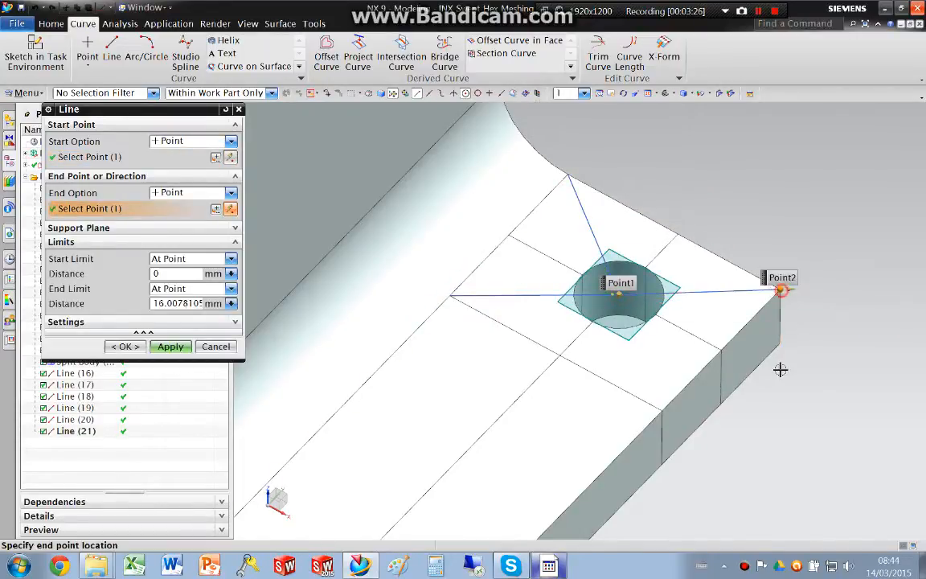
{"action": "middle_click", "coordinate": [657, 402]}
{"action": "left_click", "coordinate": [660, 409]}
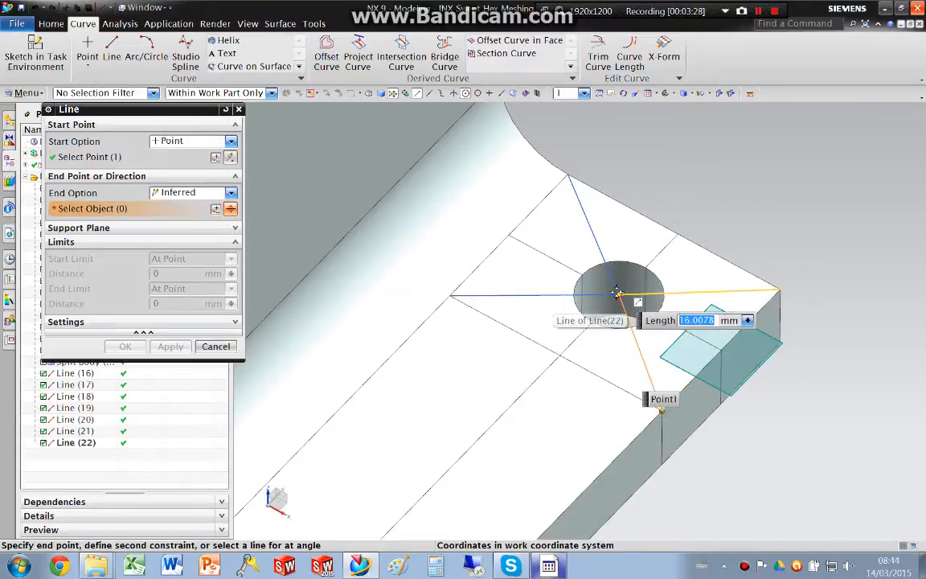
{"action": "left_click", "coordinate": [620, 294]}
{"action": "middle_click", "coordinate": [643, 337]}
{"action": "left_click", "coordinate": [227, 348]}
{"action": "scroll", "coordinate": [579, 276], "scroll_direction": "down", "scroll_amount": 4}
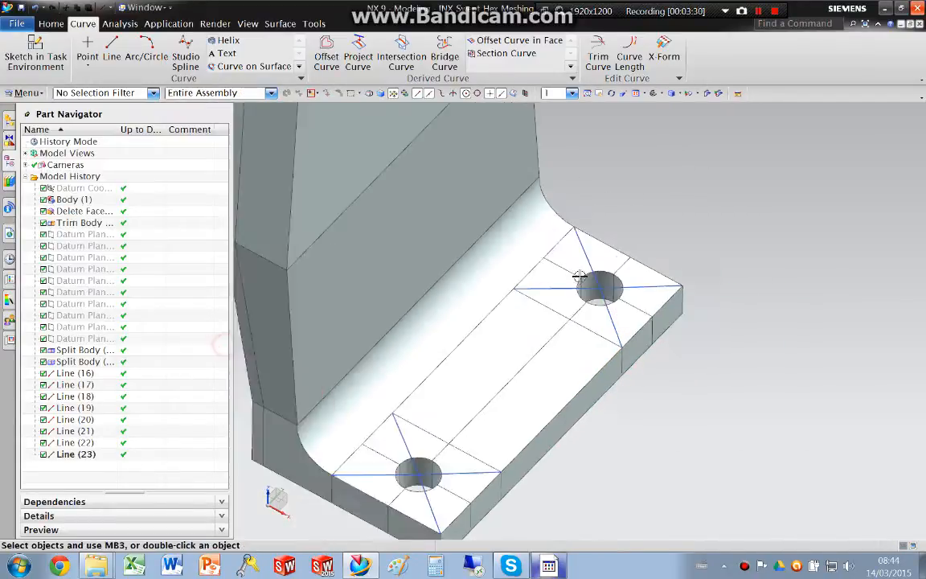
{"action": "key", "text": "ctrl+s"}
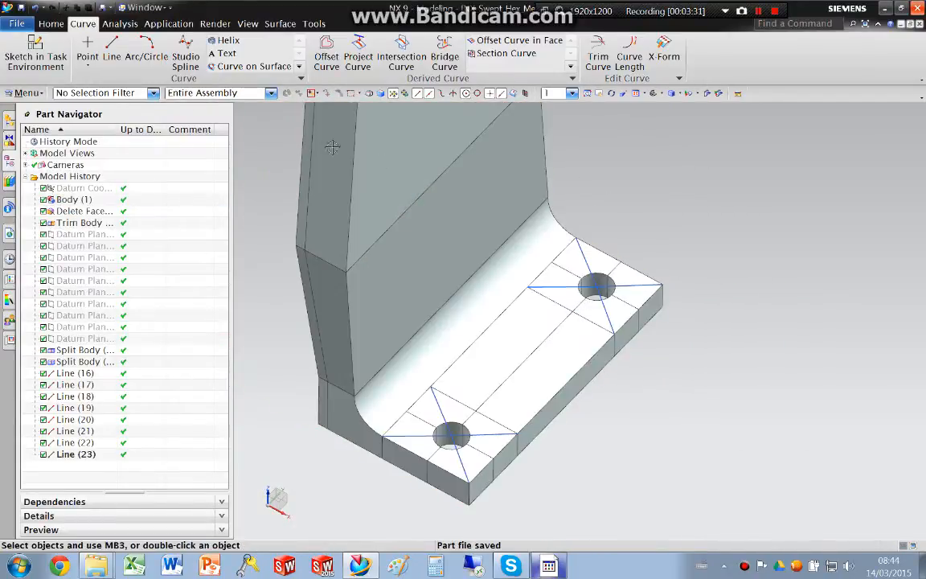
- Split the near hole's fillet-side end quarter body by extruding the diagonal line that crosses it, using the Extrude tool option
{"action": "left_click", "coordinate": [53, 24]}
{"action": "left_click", "coordinate": [382, 56]}
{"action": "left_click", "coordinate": [412, 165]}
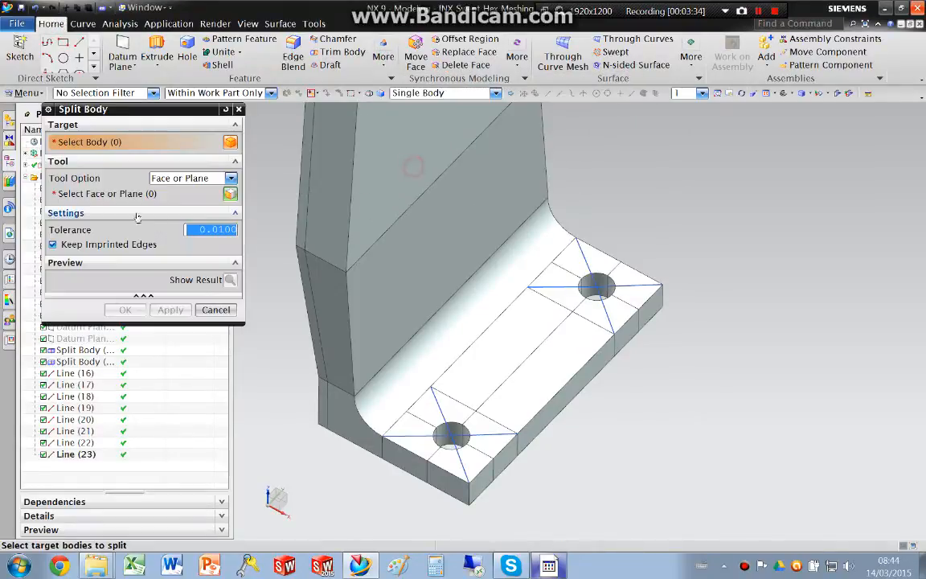
{"action": "left_click", "coordinate": [417, 472]}
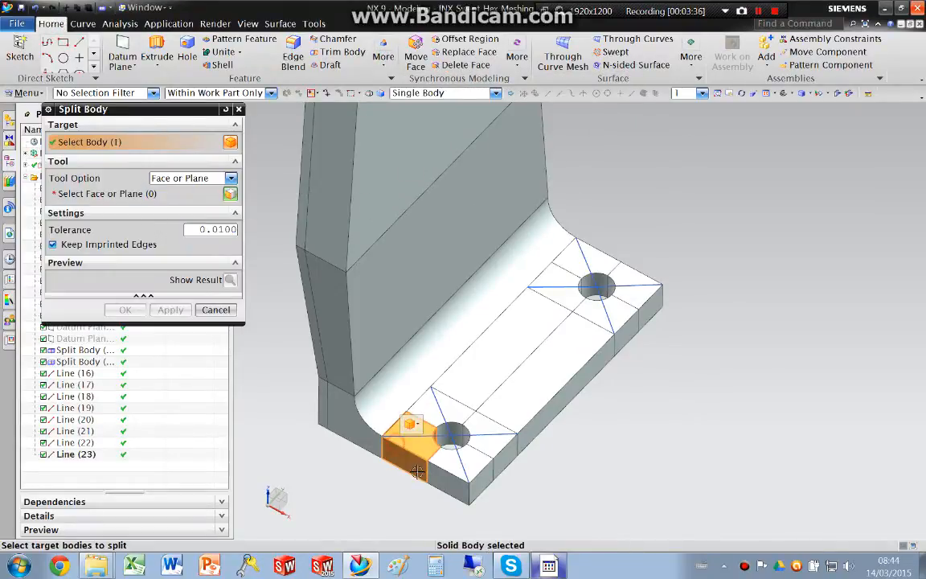
{"action": "middle_click", "coordinate": [392, 465]}
{"action": "left_click", "coordinate": [181, 177]}
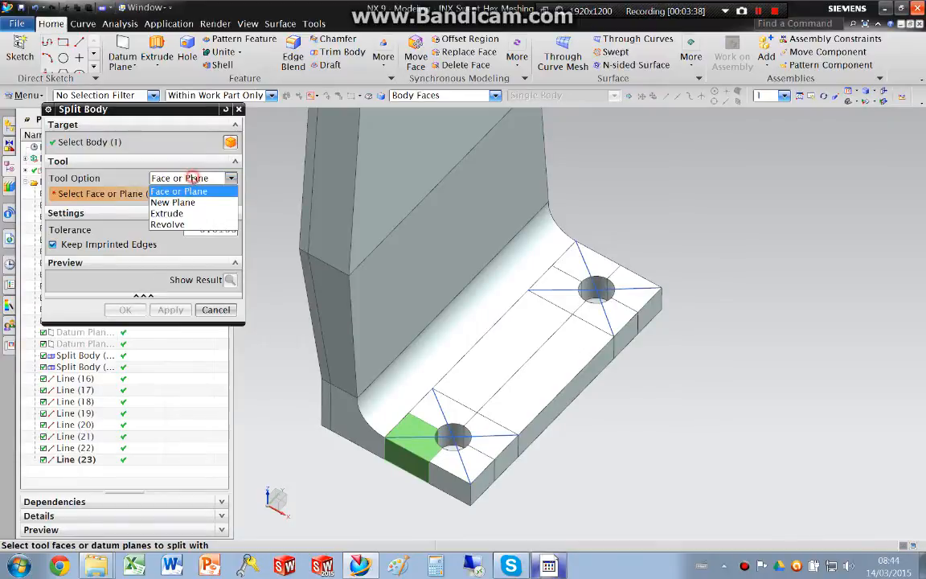
{"action": "left_click", "coordinate": [173, 211]}
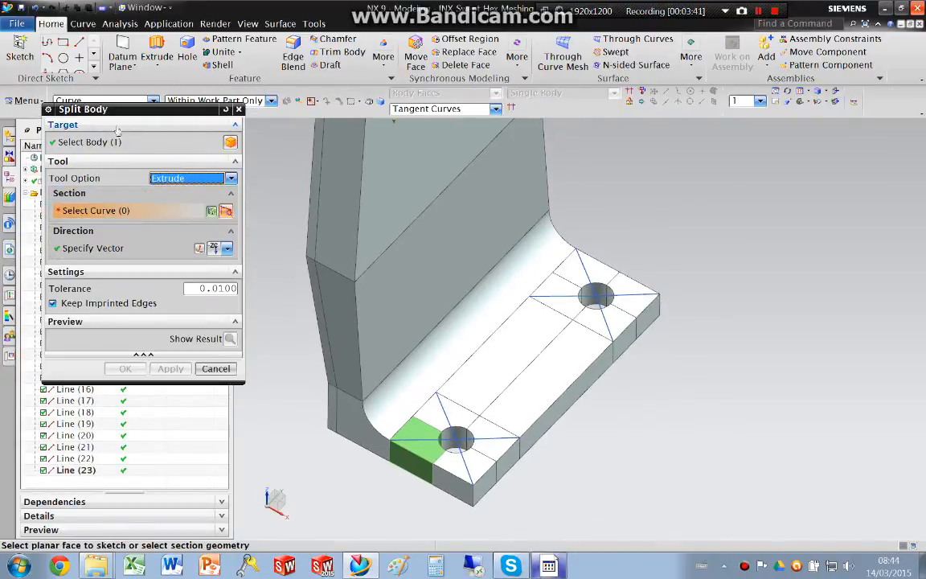
{"action": "scroll", "coordinate": [467, 422], "scroll_direction": "up", "scroll_amount": 3}
{"action": "left_click", "coordinate": [429, 450]}
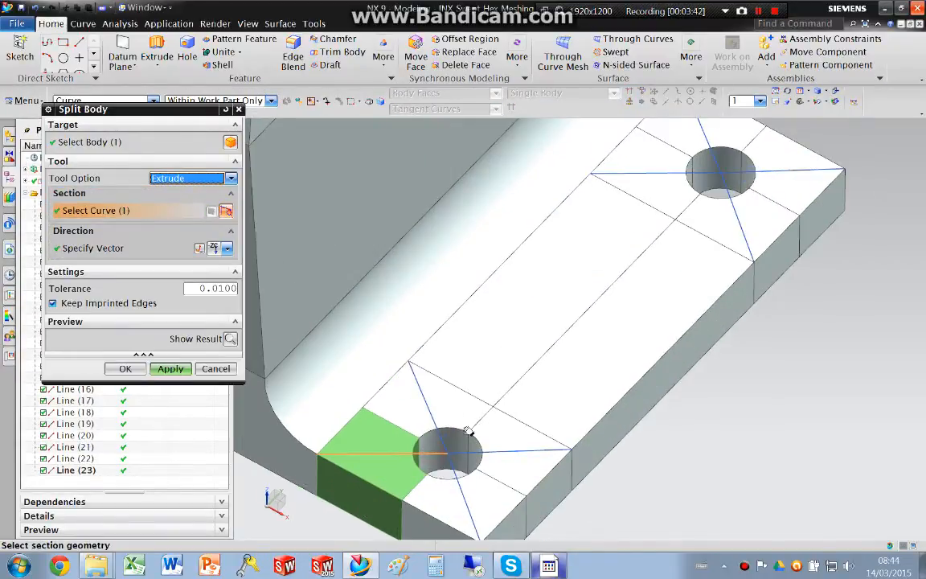
{"action": "middle_click_drag", "start_coordinate": [258, 434], "coordinate": [409, 305], "text": "shift"}
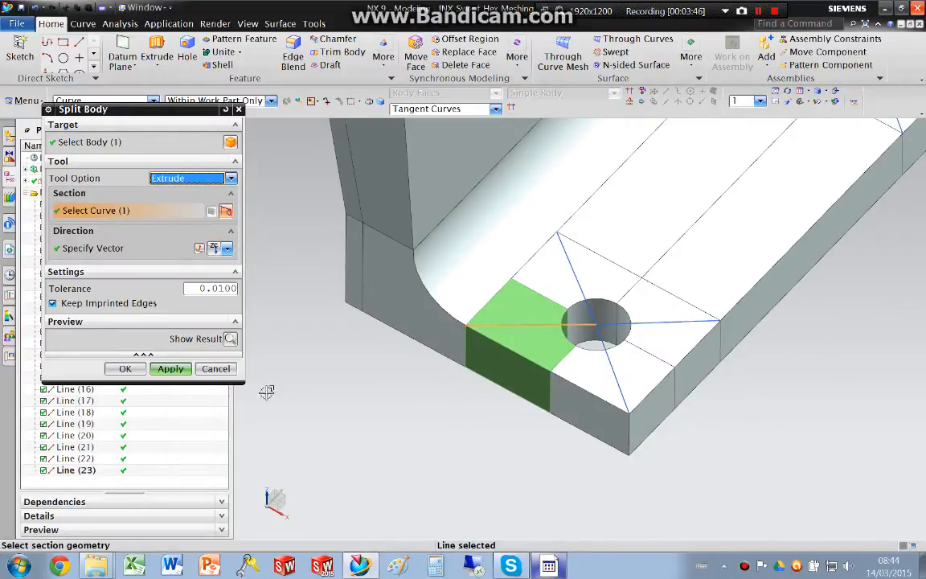
{"action": "left_click", "coordinate": [167, 368]}
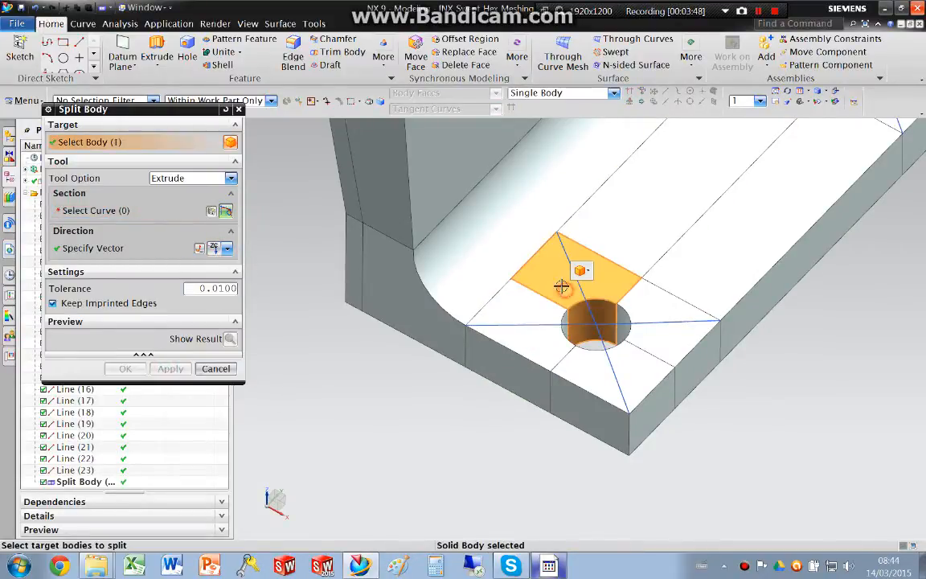
- Try to split the near hole's inner fillet-side quarter body by extruding its diagonal line
{"action": "left_click", "coordinate": [583, 274]}
{"action": "left_click", "coordinate": [584, 274]}
{"action": "scroll", "coordinate": [633, 296], "scroll_direction": "up", "scroll_amount": 2}
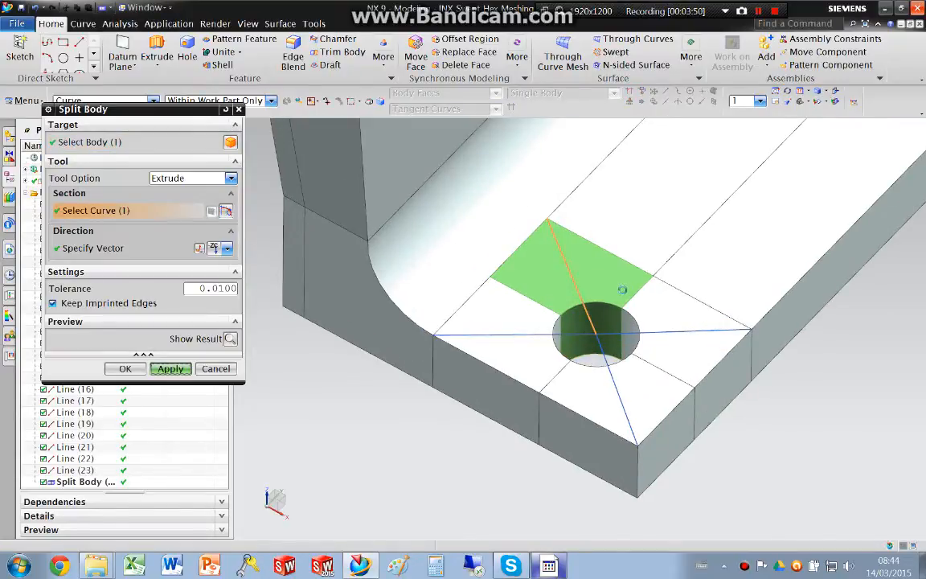
{"action": "middle_click", "coordinate": [622, 291]}
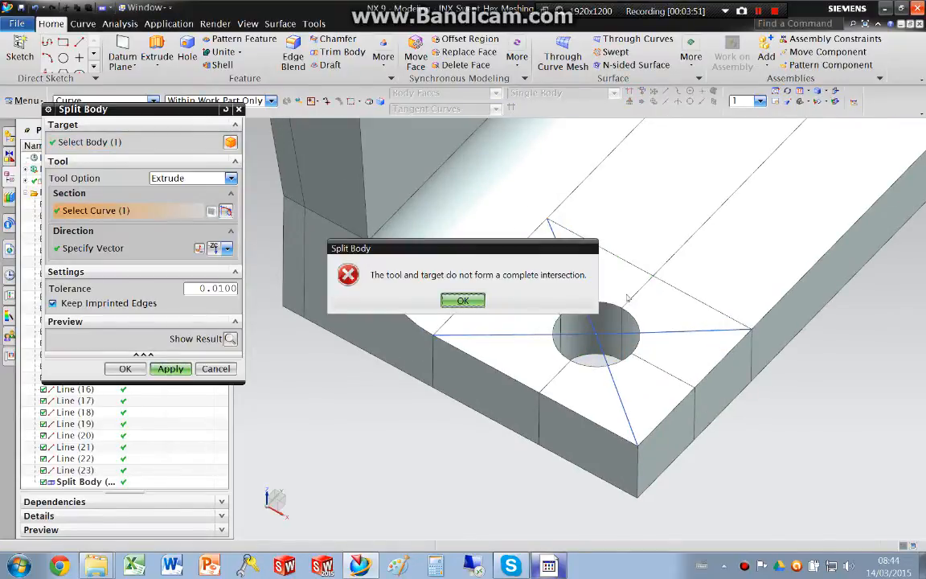
{"action": "left_click", "coordinate": [463, 300]}
- Inspect the diagonal line's end at the body corner and deselect the split's target body and section line
{"action": "scroll", "coordinate": [554, 213], "scroll_direction": "up", "scroll_amount": 5}
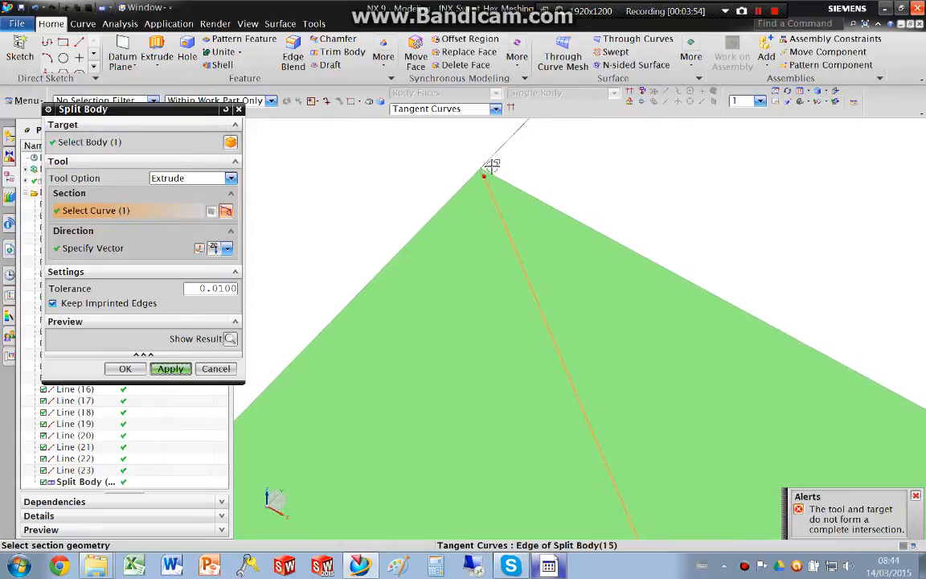
{"action": "scroll", "coordinate": [487, 171], "scroll_direction": "up", "scroll_amount": 2}
{"action": "scroll", "coordinate": [475, 183], "scroll_direction": "down", "scroll_amount": 2}
{"action": "scroll", "coordinate": [465, 257], "scroll_direction": "down", "scroll_amount": 5}
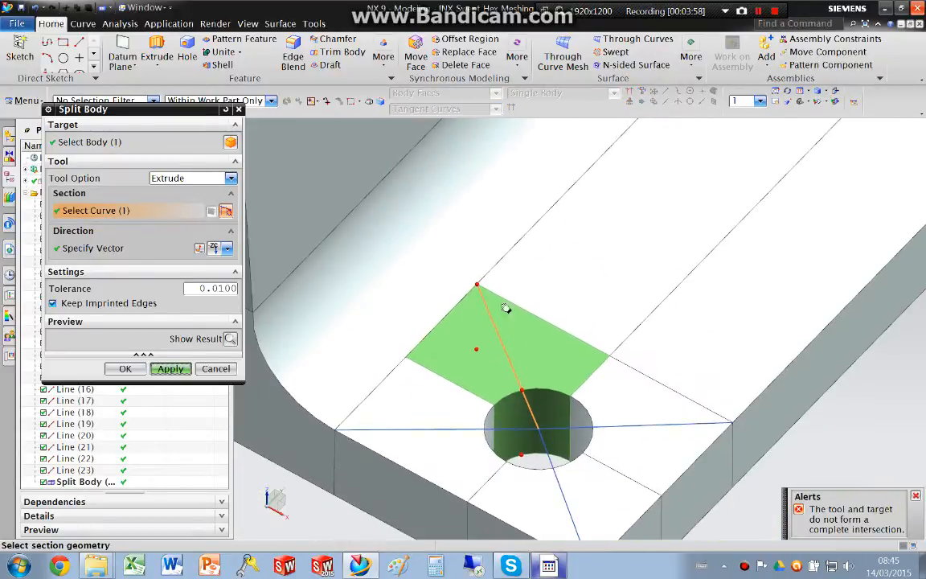
{"action": "middle_click_drag", "start_coordinate": [505, 308], "coordinate": [490, 223], "text": "shift"}
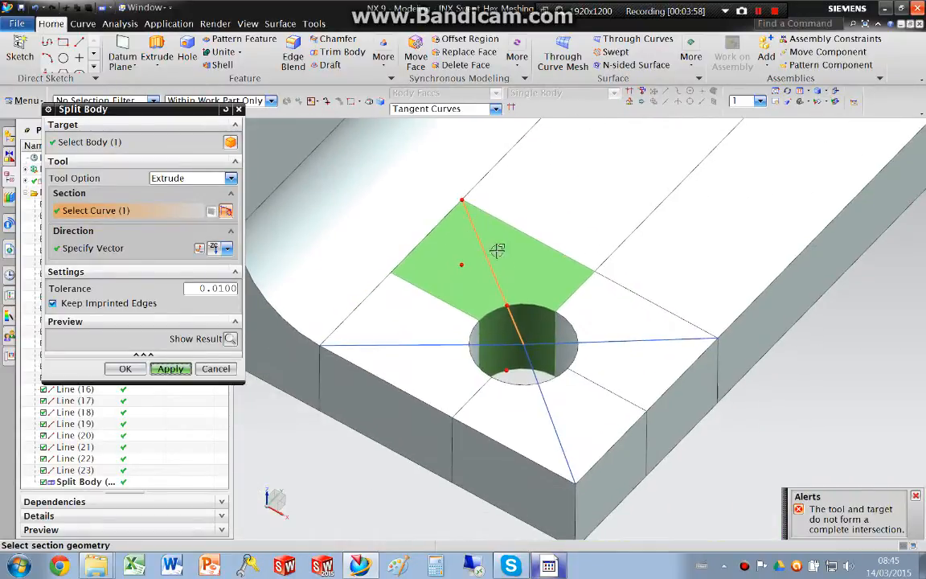
{"action": "left_click", "coordinate": [78, 143]}
{"action": "left_click", "coordinate": [492, 233], "text": "shift"}
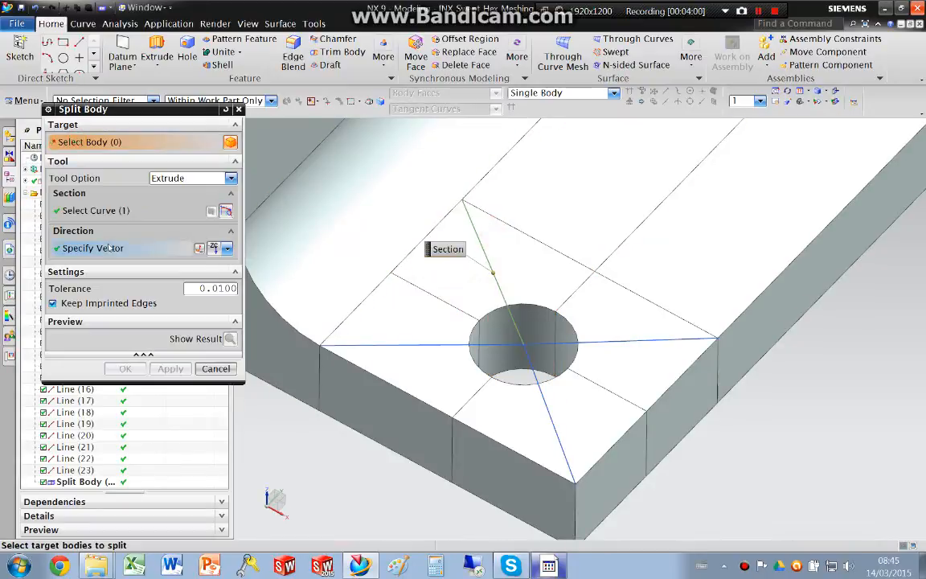
{"action": "left_click", "coordinate": [103, 212]}
{"action": "left_click", "coordinate": [483, 243], "text": "shift"}
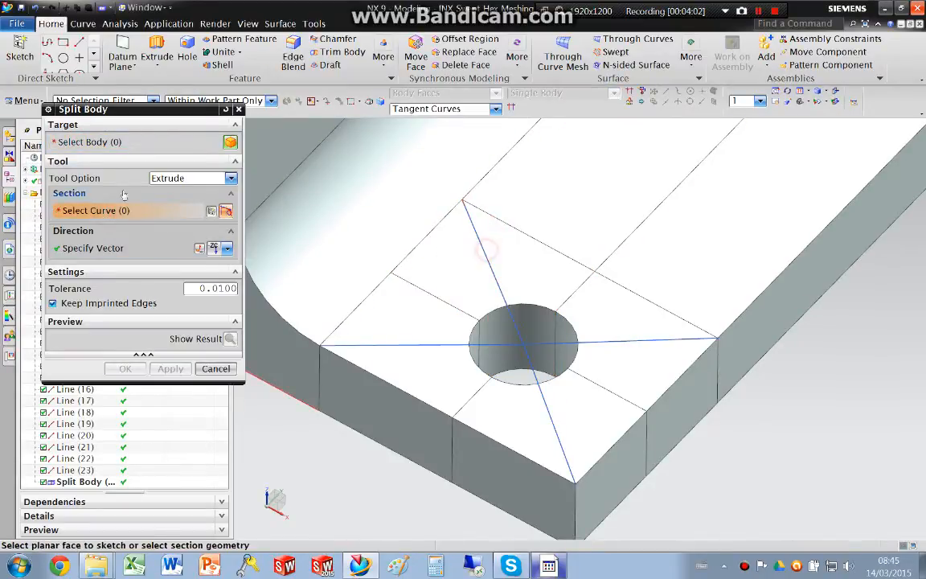
- Select the near hole's outer-edge inner quarter body as the split target and leave the unintended section sketch
{"action": "left_click", "coordinate": [89, 142]}
{"action": "left_click", "coordinate": [642, 311]}
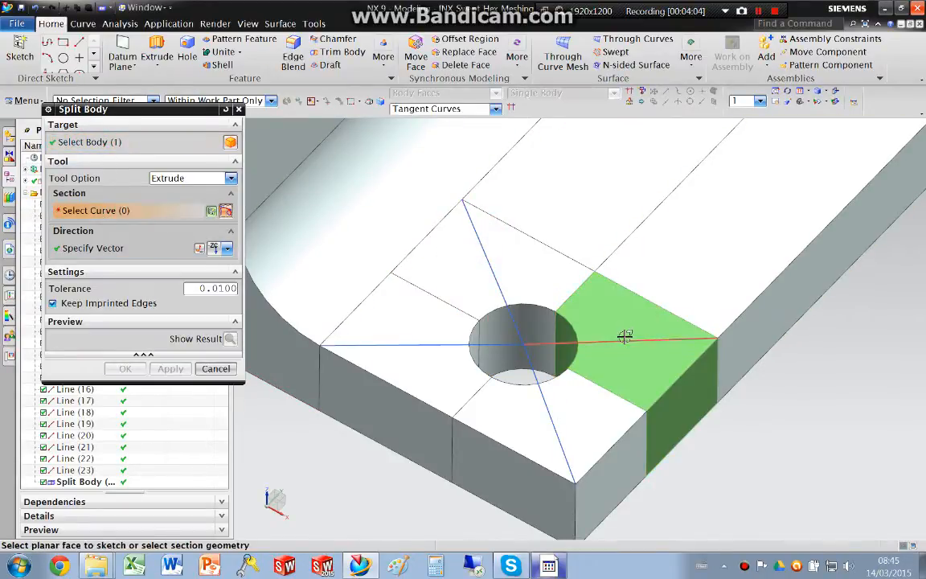
{"action": "left_click", "coordinate": [625, 333]}
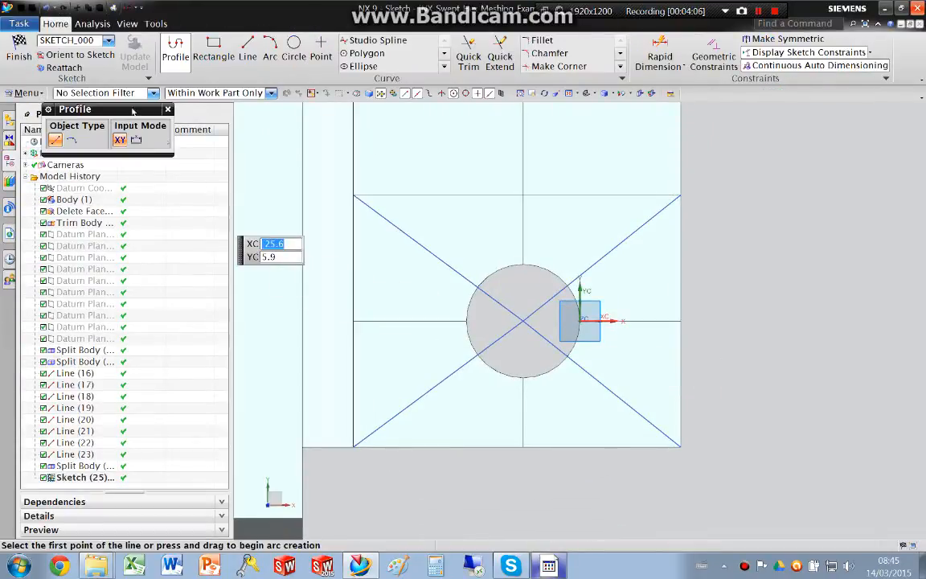
{"action": "left_click", "coordinate": [18, 54]}
{"action": "left_click", "coordinate": [543, 307]}
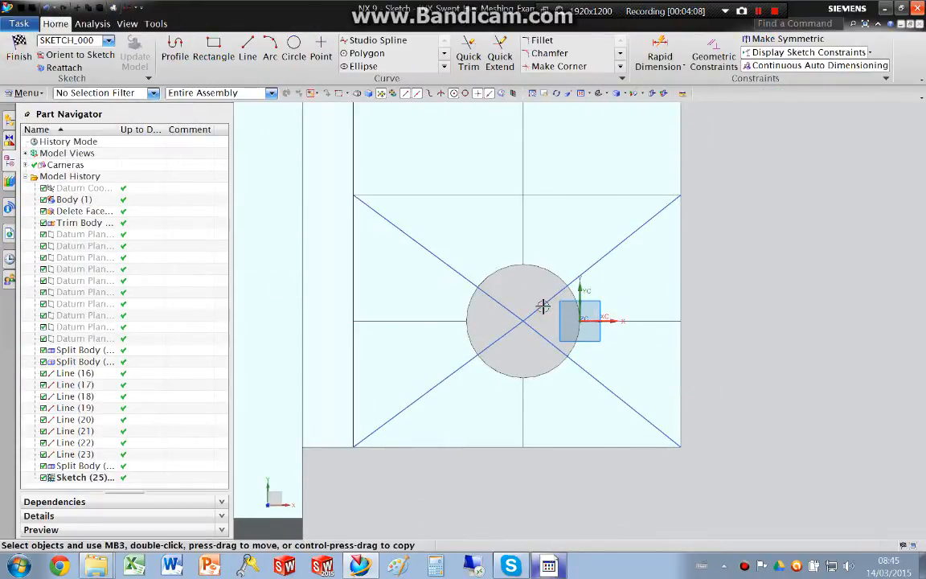
{"action": "left_click", "coordinate": [18, 55]}
{"action": "left_click", "coordinate": [386, 308]}
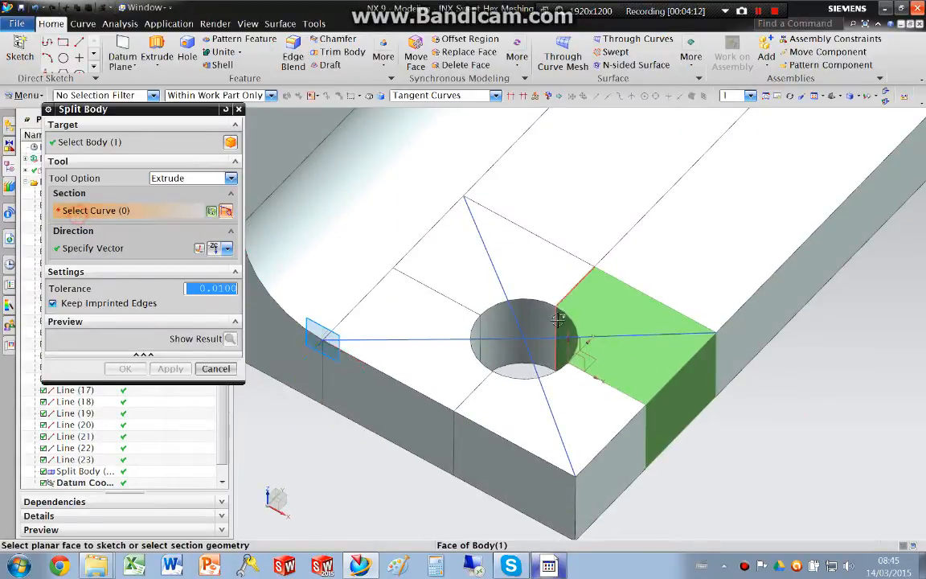
- Split the near hole's outer-edge inner quarter body by extruding its diagonal line, and set the selection filter to Curve
{"action": "left_click", "coordinate": [635, 339]}
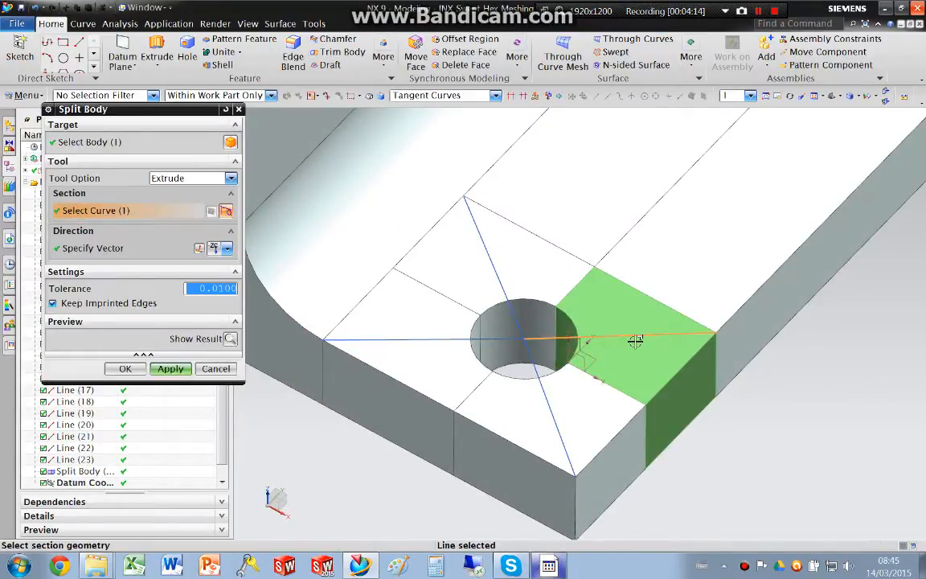
{"action": "left_click", "coordinate": [107, 95]}
{"action": "left_click", "coordinate": [81, 125]}
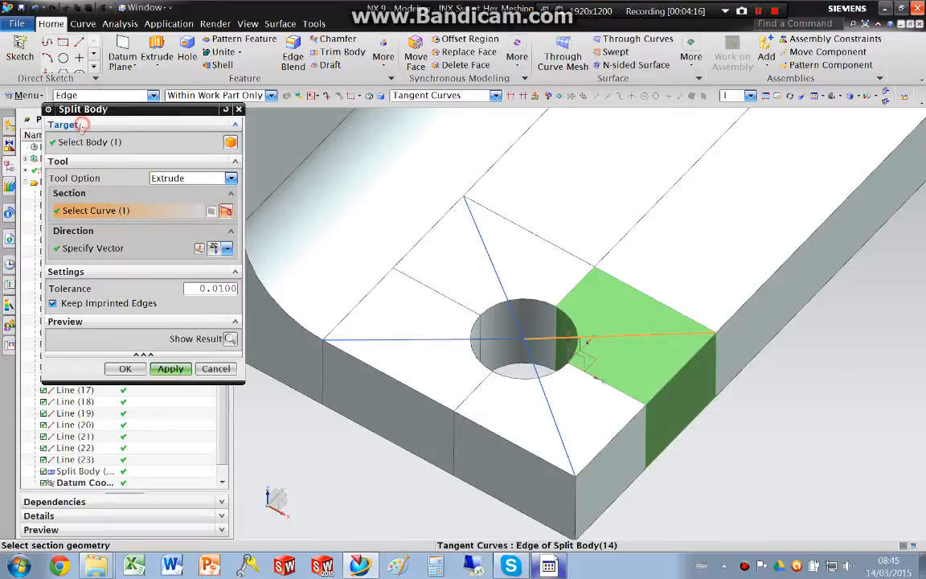
{"action": "left_click", "coordinate": [80, 96]}
{"action": "left_click", "coordinate": [72, 118]}
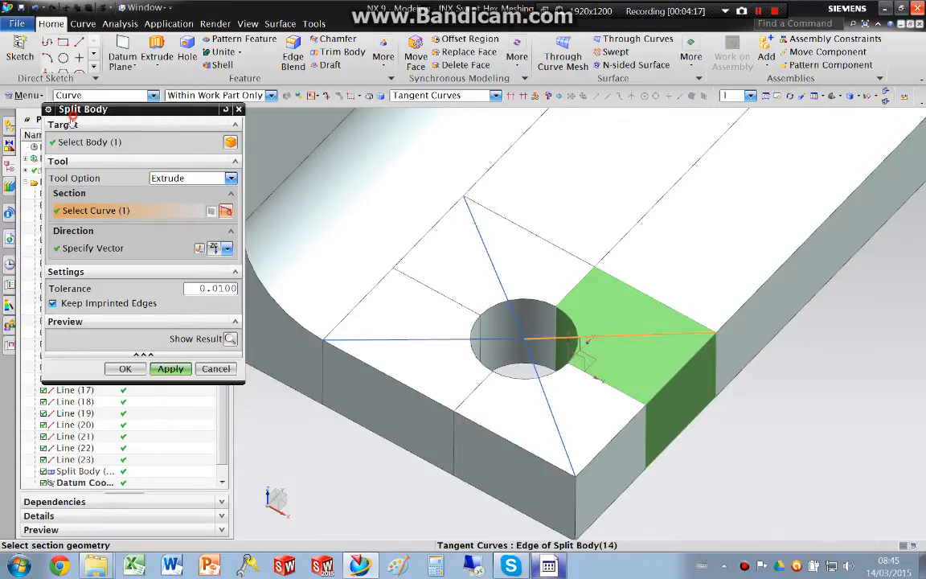
{"action": "left_click", "coordinate": [169, 368]}
- Split the near hole's outer corner quarter body at the plate's end by extruding the diagonal line across it
{"action": "left_click", "coordinate": [595, 409]}
{"action": "middle_click", "coordinate": [587, 408]}
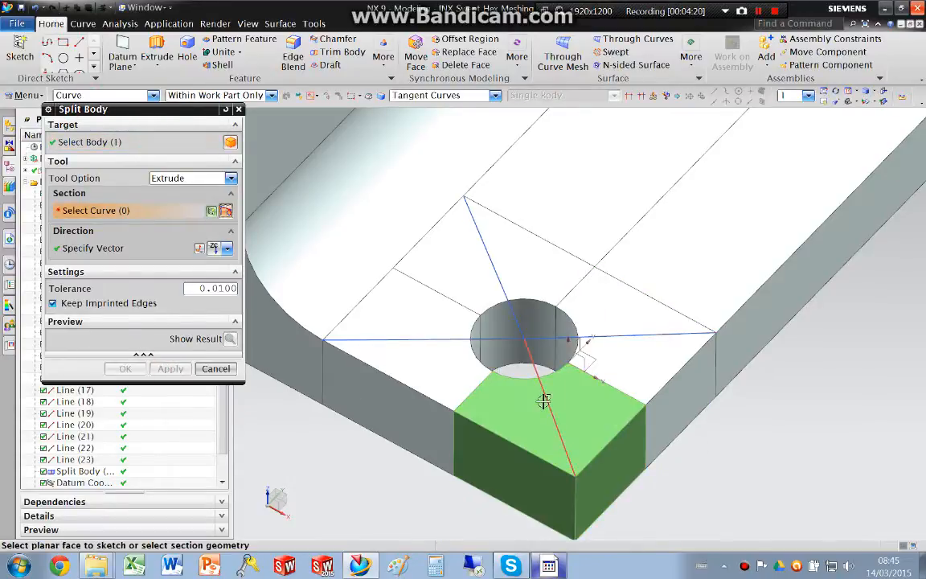
{"action": "left_click", "coordinate": [545, 401]}
{"action": "middle_click", "coordinate": [557, 418]}
- Split the far hole's two fillet-side quarter bodies by extruding the diagonal line that crosses each one
{"action": "scroll", "coordinate": [463, 409], "scroll_direction": "down", "scroll_amount": 2}
{"action": "scroll", "coordinate": [460, 408], "scroll_direction": "down", "scroll_amount": 3}
{"action": "scroll", "coordinate": [657, 239], "scroll_direction": "up", "scroll_amount": 4}
{"action": "left_click", "coordinate": [534, 189]}
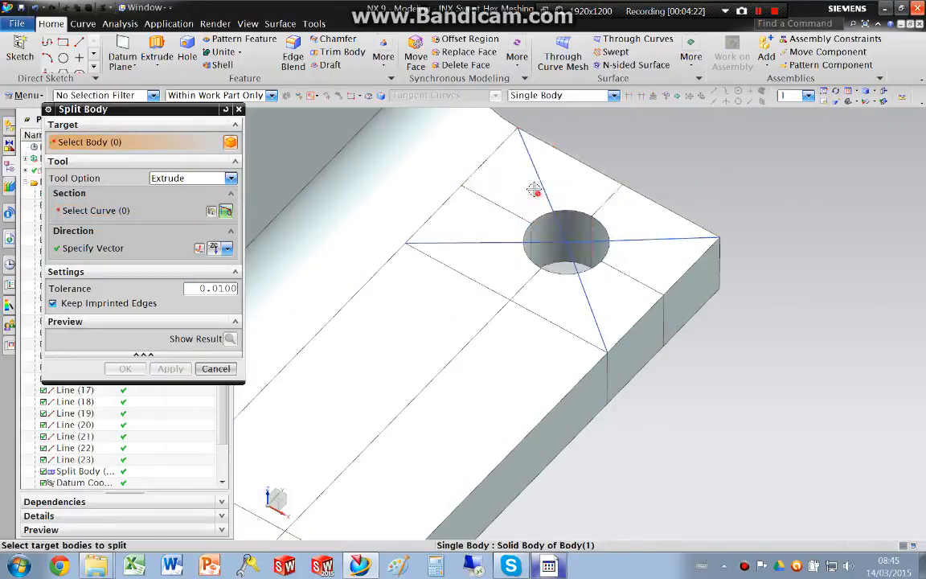
{"action": "middle_click", "coordinate": [541, 198]}
{"action": "left_click", "coordinate": [542, 193]}
{"action": "middle_click", "coordinate": [530, 231]}
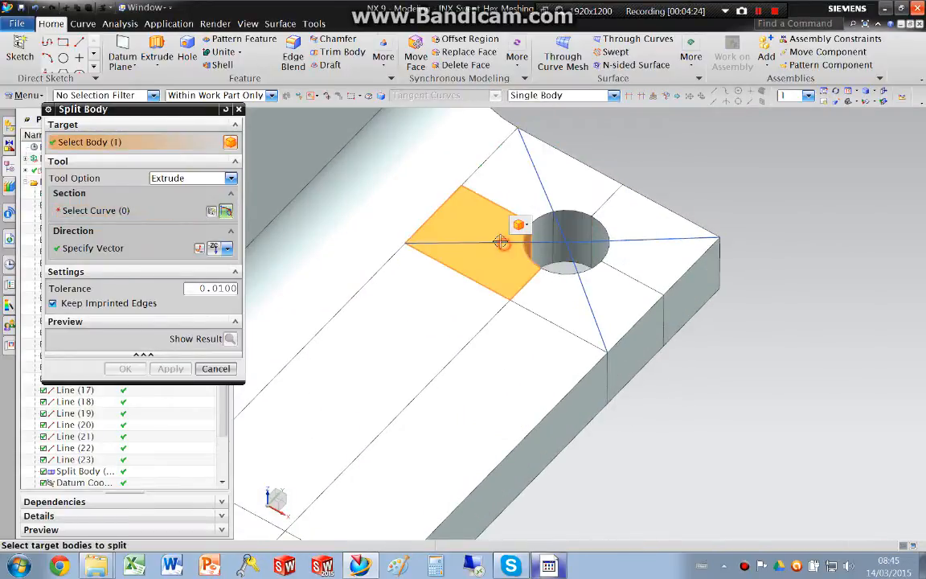
{"action": "left_click", "coordinate": [496, 248]}
{"action": "middle_click", "coordinate": [496, 242]}
{"action": "left_click", "coordinate": [497, 242]}
{"action": "middle_click", "coordinate": [526, 255]}
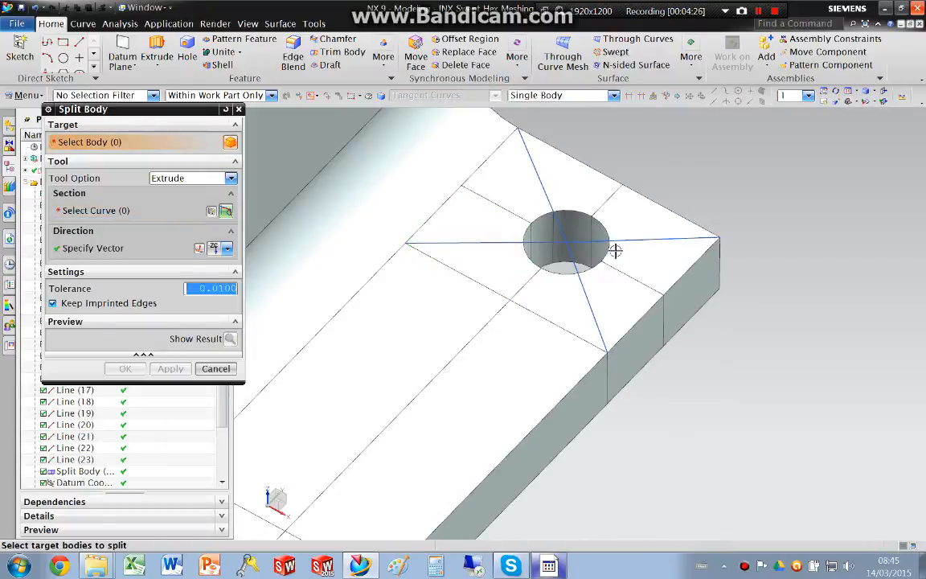
- Split the far hole's two outer-edge quarter bodies along their extruded diagonal lines and end the Split Body command
{"action": "left_click", "coordinate": [622, 239]}
{"action": "middle_click", "coordinate": [626, 235]}
{"action": "left_click", "coordinate": [626, 238]}
{"action": "middle_click", "coordinate": [627, 258]}
{"action": "left_click", "coordinate": [610, 293]}
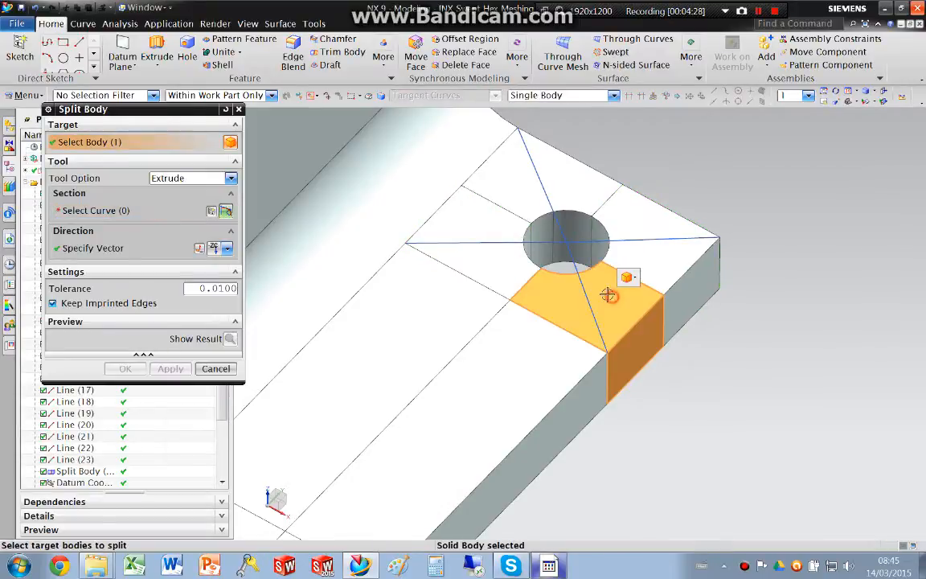
{"action": "middle_click", "coordinate": [587, 285]}
{"action": "left_click", "coordinate": [591, 289]}
{"action": "middle_click", "coordinate": [591, 289]}
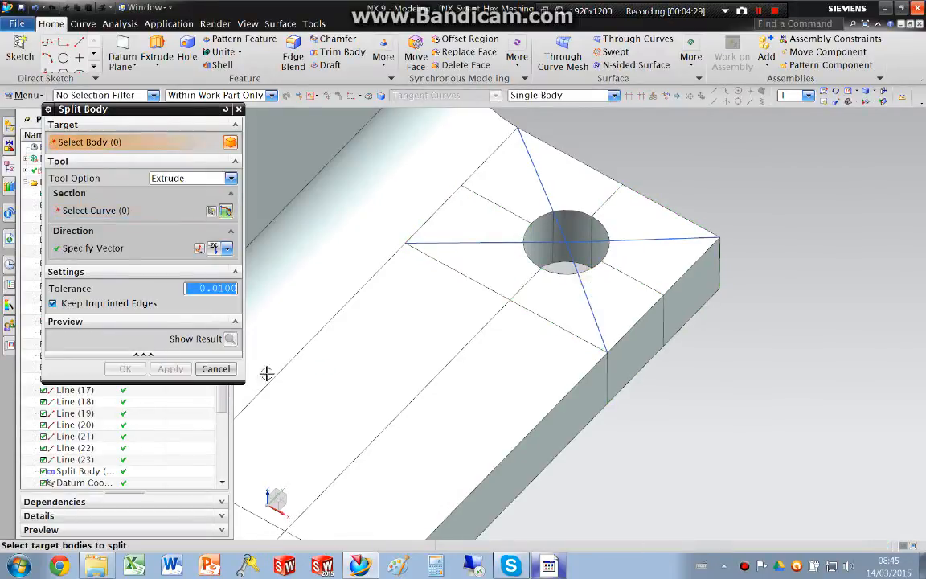
{"action": "left_click", "coordinate": [215, 368]}
- Delete the near hole's diagonal line that runs towards the inner fillet-side corner of its block
{"action": "middle_click_drag", "start_coordinate": [444, 403], "coordinate": [422, 313]}
{"action": "scroll", "coordinate": [445, 254], "scroll_direction": "up", "scroll_amount": 10}
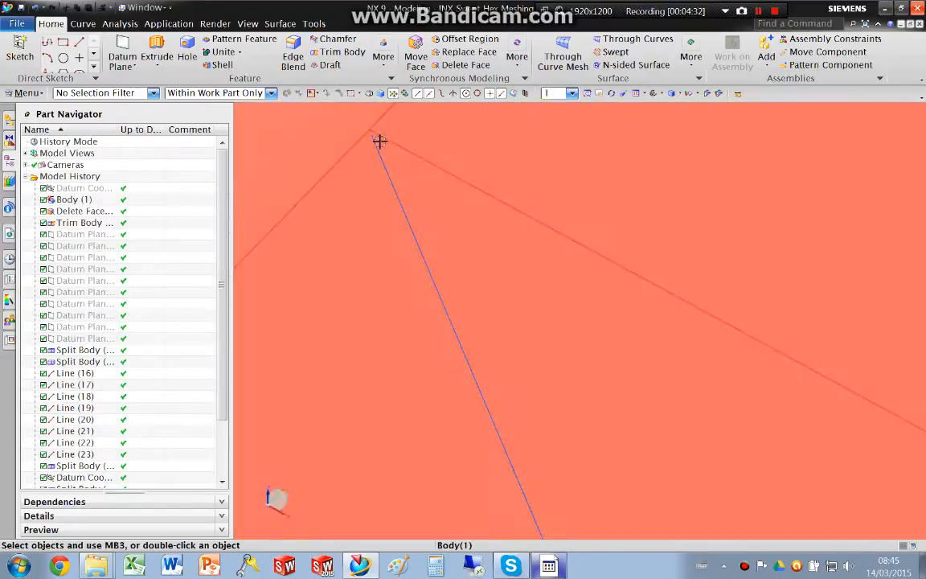
{"action": "left_click", "coordinate": [416, 168]}
{"action": "left_click", "coordinate": [375, 158]}
{"action": "right_click", "coordinate": [370, 147]}
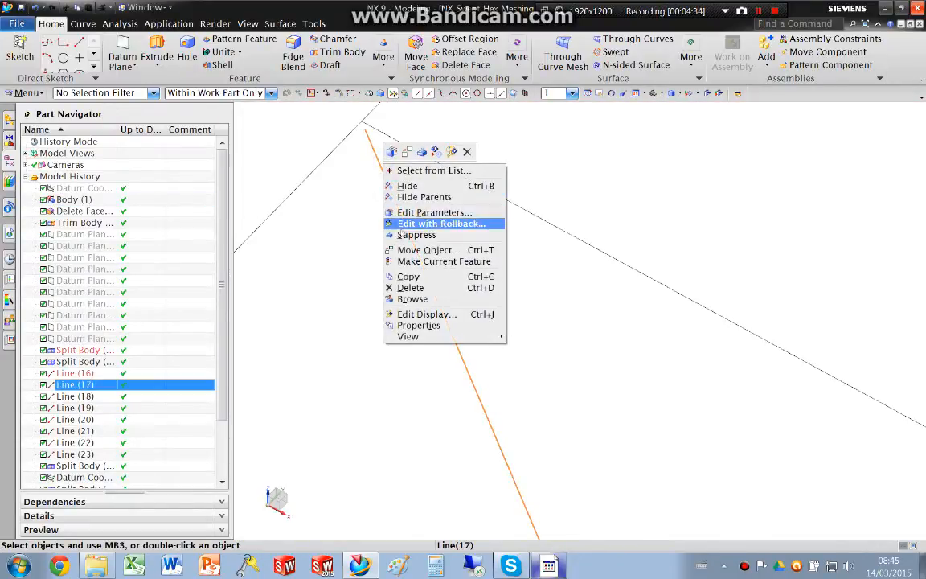
{"action": "left_click", "coordinate": [409, 283]}
- Draw a new line from the block's inner fillet-side corner to the near hole's centre and end the Line command
{"action": "left_click", "coordinate": [82, 23]}
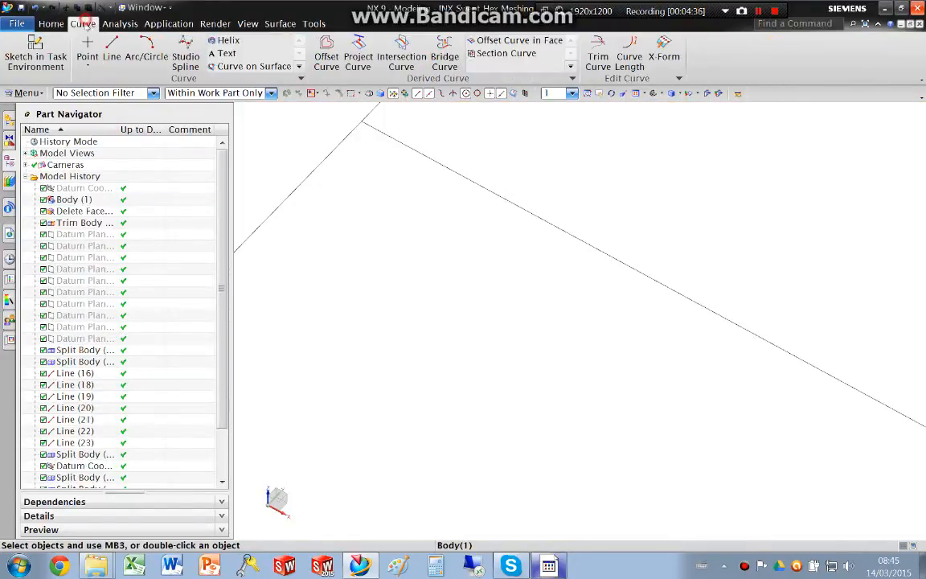
{"action": "left_click", "coordinate": [111, 50]}
{"action": "right_click", "coordinate": [362, 120]}
{"action": "left_click", "coordinate": [398, 128]}
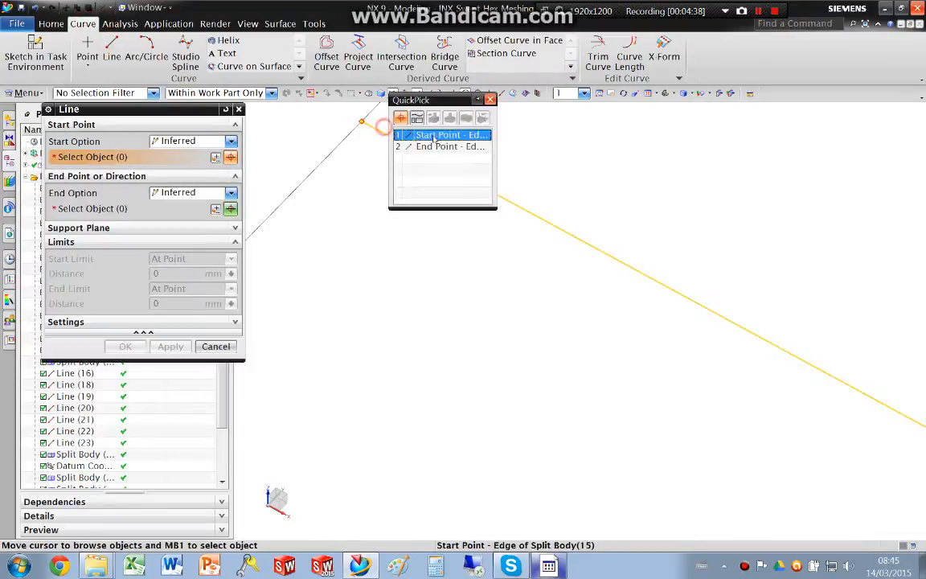
{"action": "left_click", "coordinate": [438, 136]}
{"action": "scroll", "coordinate": [563, 374], "scroll_direction": "down", "scroll_amount": 5}
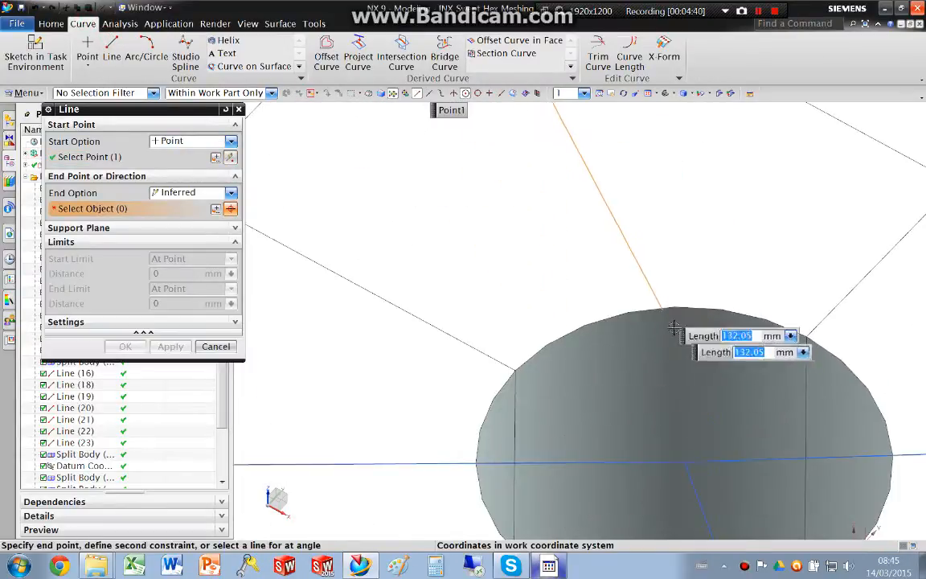
{"action": "left_click", "coordinate": [684, 461]}
{"action": "middle_click", "coordinate": [506, 347]}
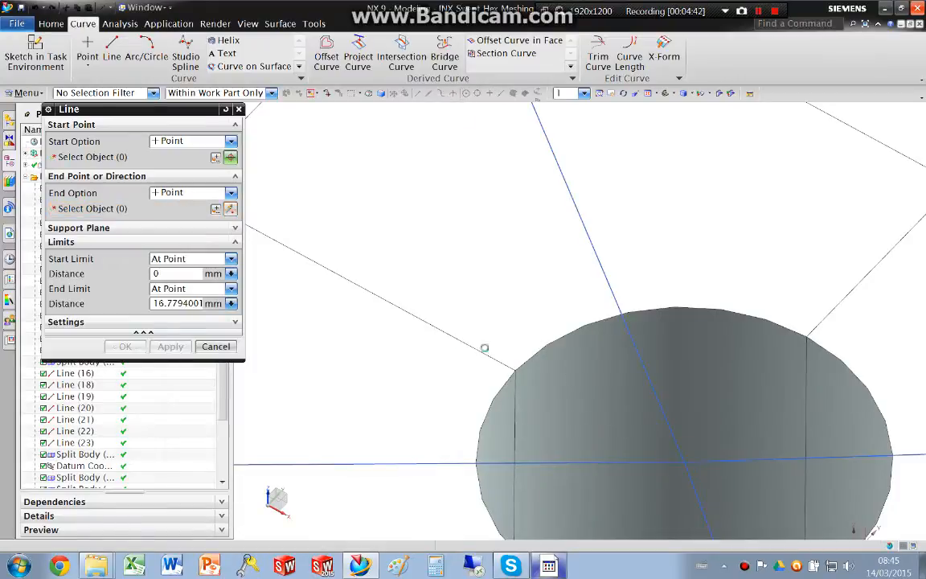
{"action": "scroll", "coordinate": [414, 320], "scroll_direction": "up", "scroll_amount": 1}
{"action": "left_click", "coordinate": [220, 345]}
{"action": "scroll", "coordinate": [447, 269], "scroll_direction": "up", "scroll_amount": 3}
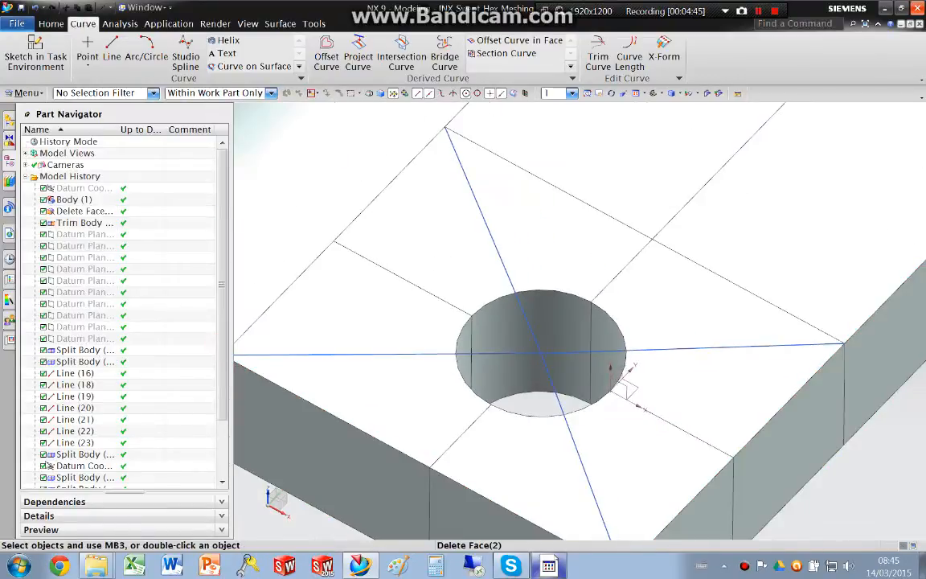
- Delete the leftover datum coordinate system beside the near hole from the model history
{"action": "right_click", "coordinate": [60, 457]}
{"action": "right_click", "coordinate": [58, 466]}
{"action": "left_click", "coordinate": [80, 398]}
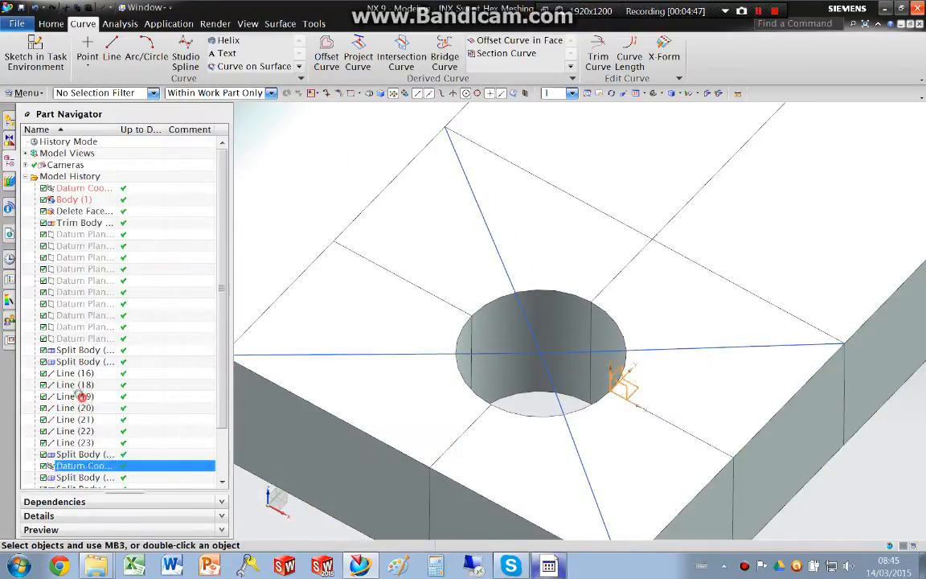
- Split the near hole's inner fillet-side quarter body by extruding the redrawn diagonal line and end the Split Body command
{"action": "scroll", "coordinate": [527, 268], "scroll_direction": "up", "scroll_amount": 2}
{"action": "left_click", "coordinate": [50, 24]}
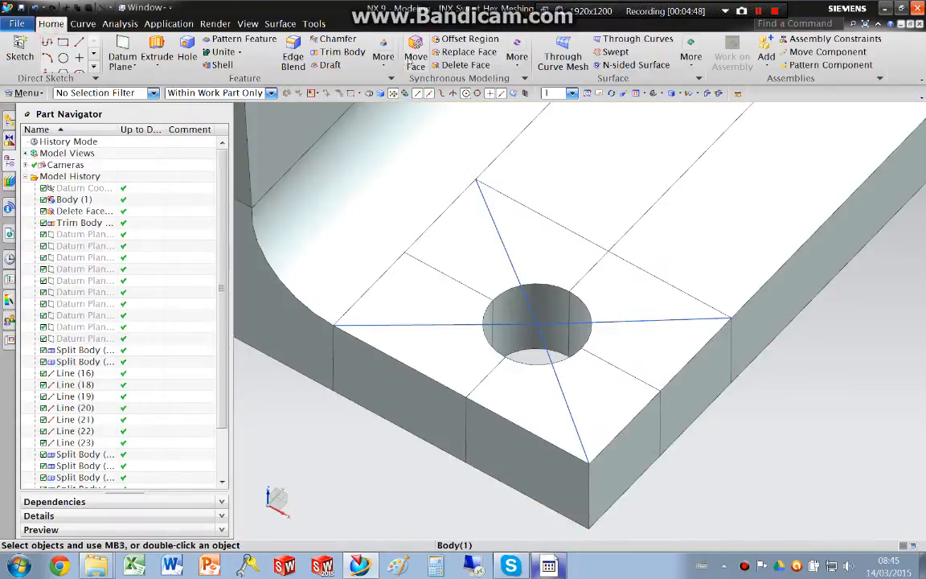
{"action": "left_click", "coordinate": [384, 54]}
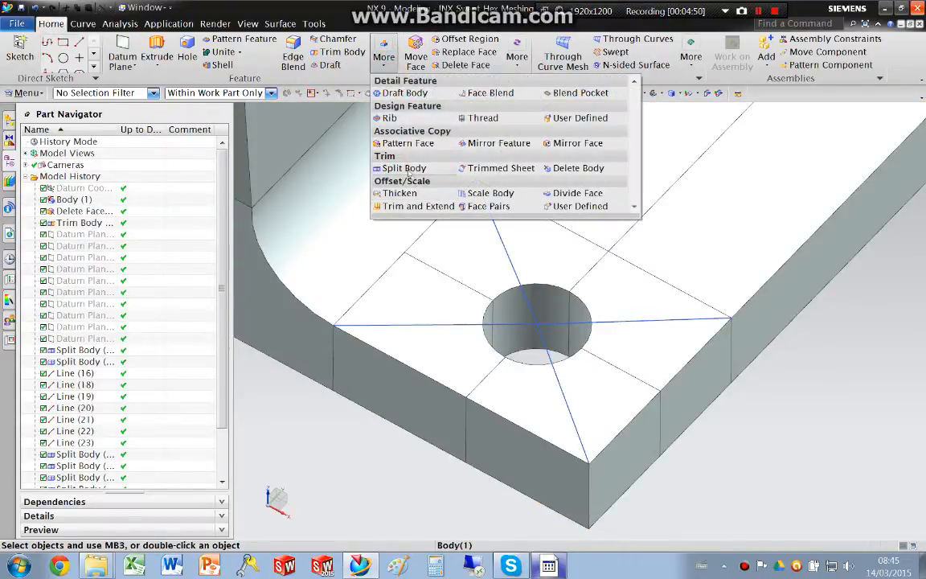
{"action": "left_click", "coordinate": [404, 168]}
{"action": "left_click", "coordinate": [466, 208]}
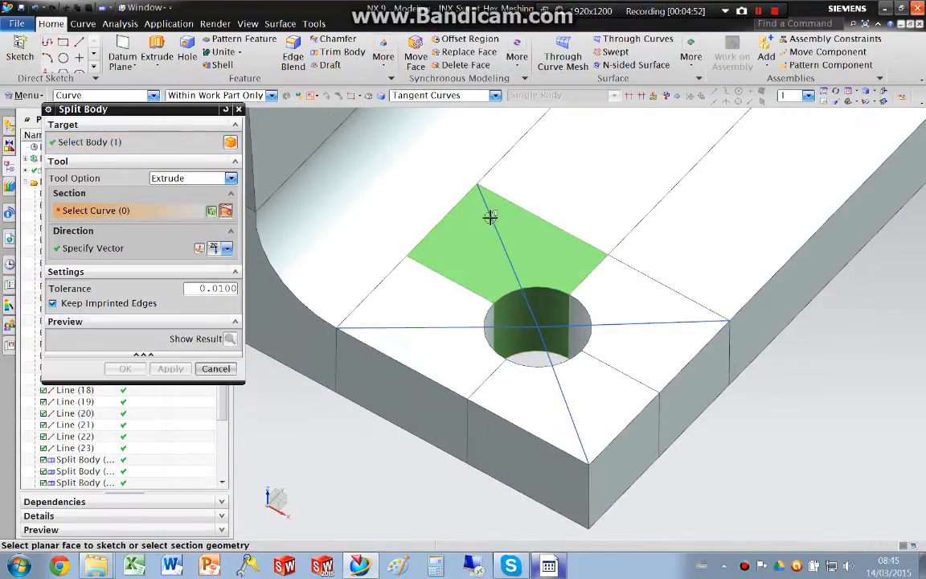
{"action": "left_click", "coordinate": [491, 218]}
{"action": "left_click", "coordinate": [181, 370]}
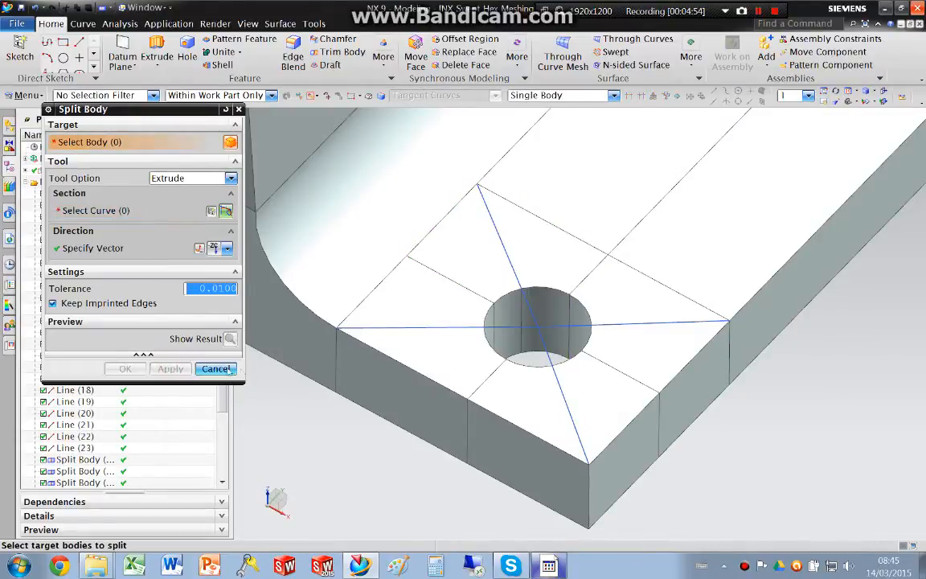
{"action": "left_click", "coordinate": [213, 368]}
- Hide all curves in the model and save the part file
{"action": "key", "text": "ctrl+w"}
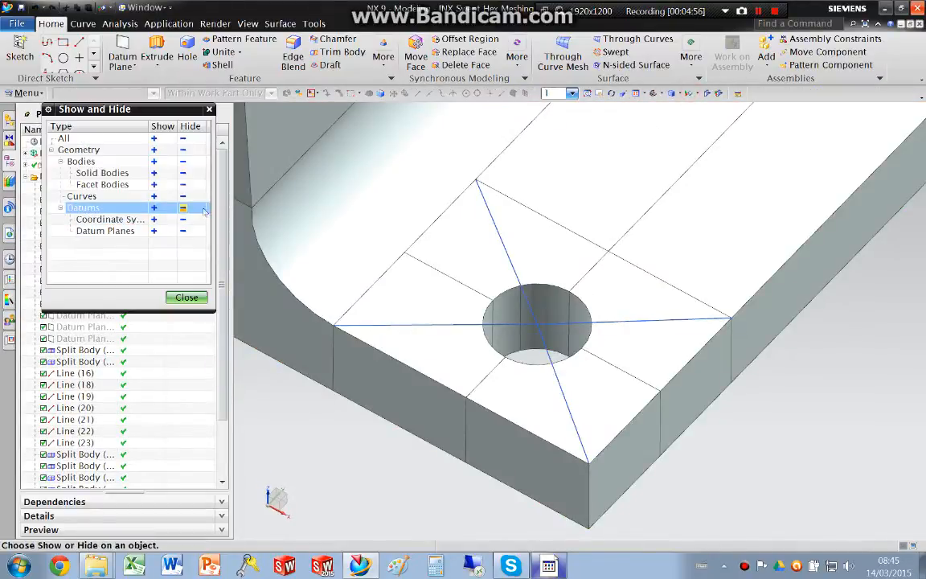
{"action": "left_click", "coordinate": [183, 196]}
{"action": "left_click", "coordinate": [187, 298]}
{"action": "scroll", "coordinate": [453, 406], "scroll_direction": "down", "scroll_amount": 5}
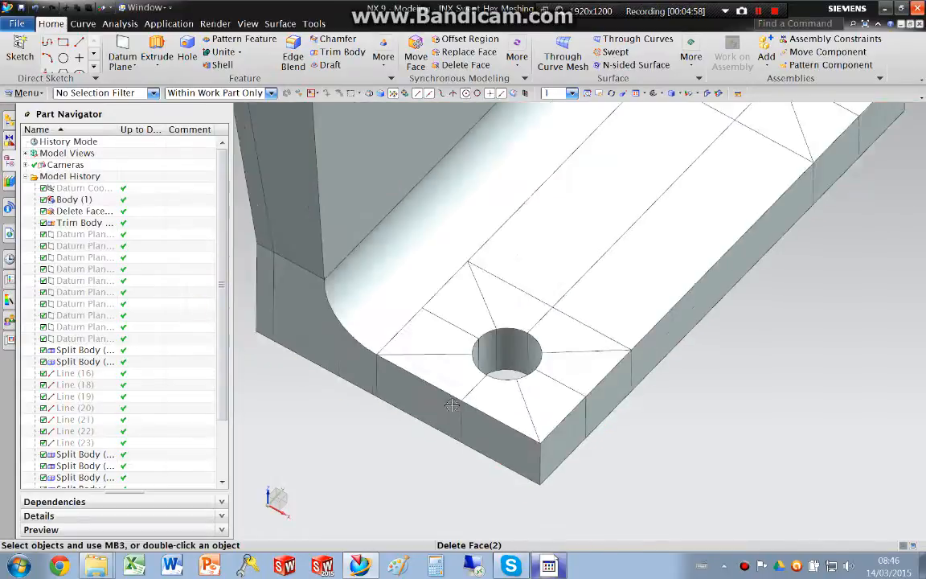
{"action": "key", "text": "ctrl+s"}
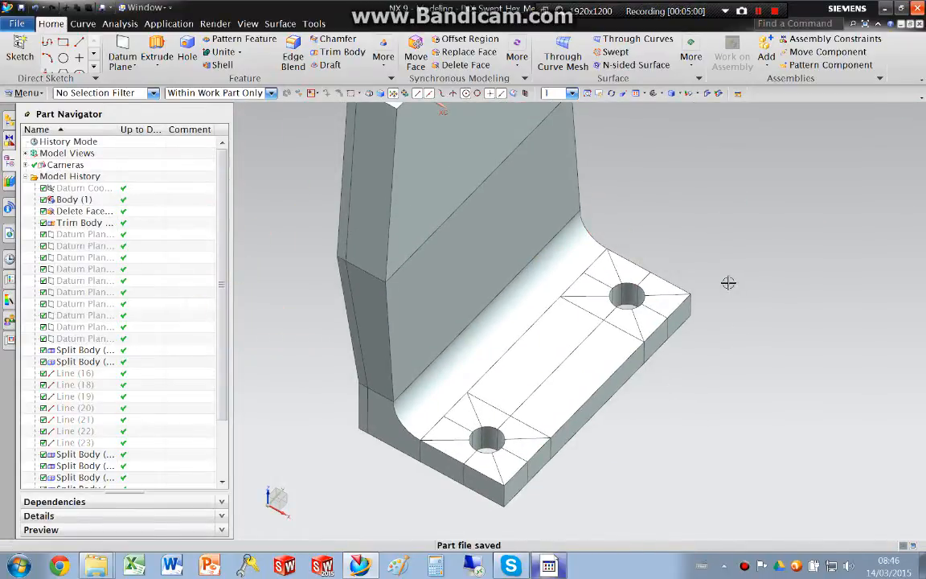
- Mirror all bodies of the half bracket about its symmetry plane with Mirror Geometry to form the full bracket
{"action": "middle_click_drag", "start_coordinate": [728, 281], "coordinate": [521, 304]}
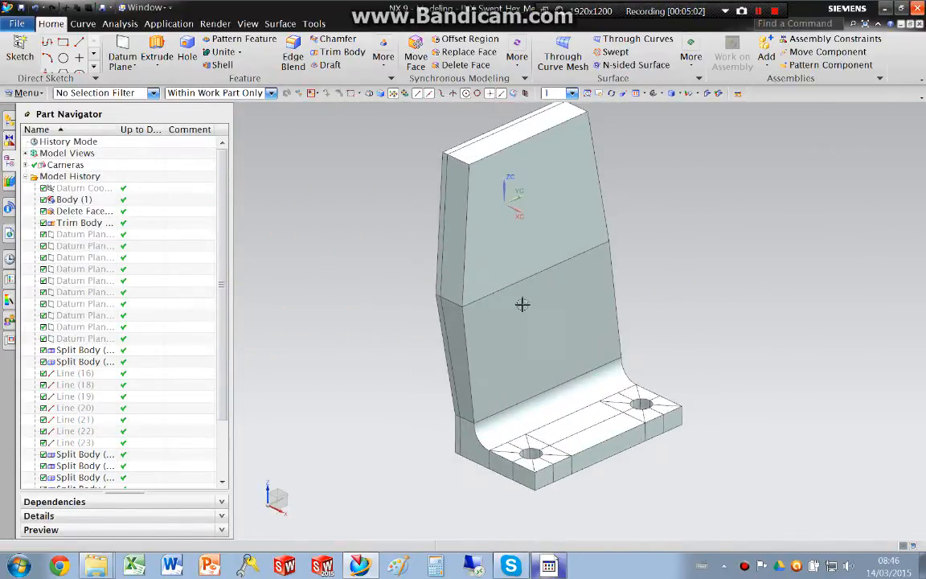
{"action": "left_click", "coordinate": [26, 93]}
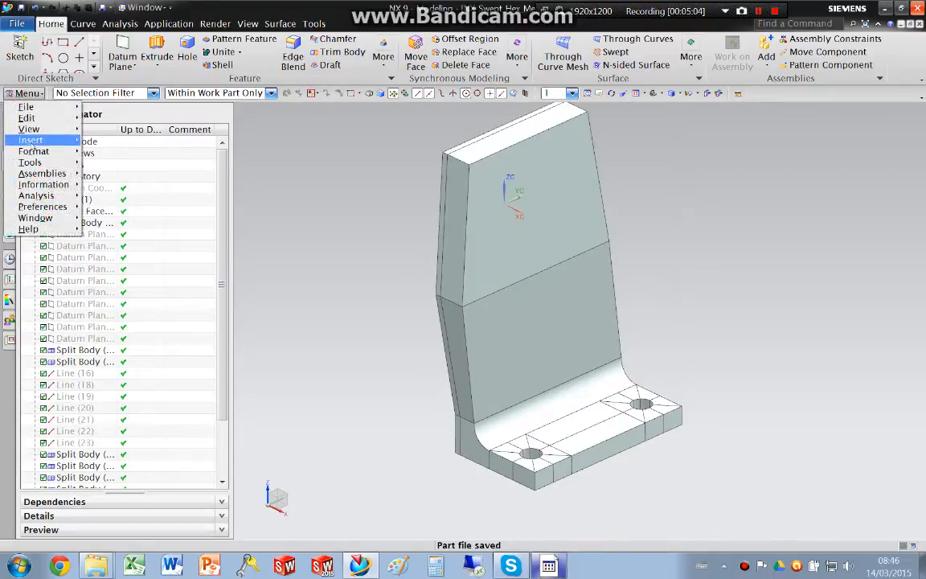
{"action": "mouse_move", "coordinate": [32, 140]}
{"action": "mouse_move", "coordinate": [182, 239]}
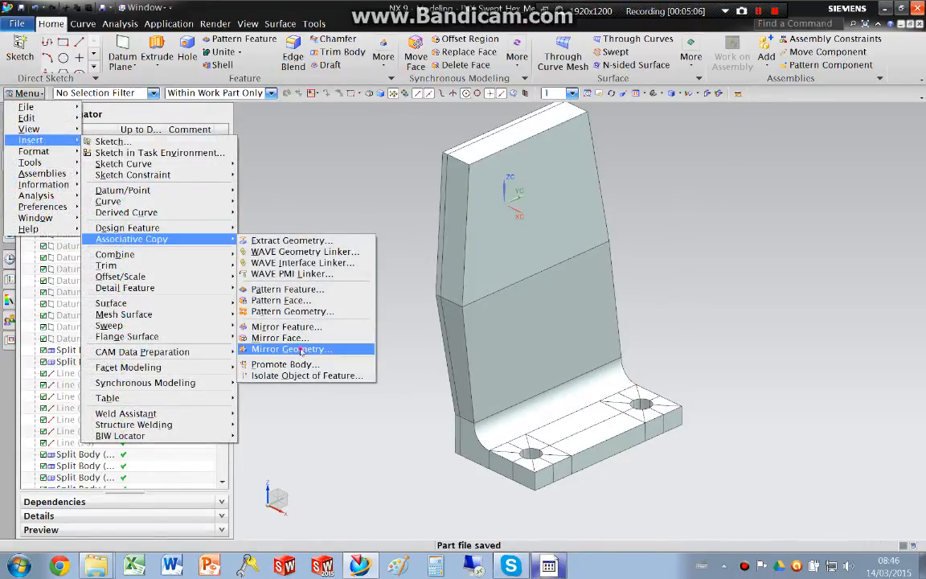
{"action": "left_click", "coordinate": [338, 349]}
{"action": "left_click_drag", "start_coordinate": [420, 202], "coordinate": [635, 444]}
{"action": "middle_click", "coordinate": [523, 412]}
{"action": "left_click", "coordinate": [225, 208]}
{"action": "scroll", "coordinate": [547, 371], "scroll_direction": "up", "scroll_amount": 2}
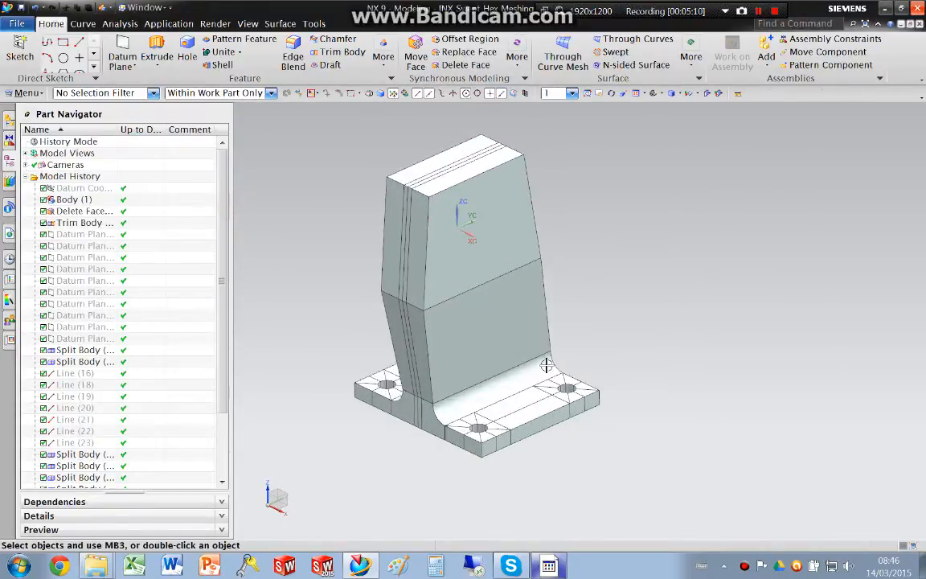
- Save the part file and switch to the Advanced Simulation application
{"action": "key", "text": "ctrl+s"}
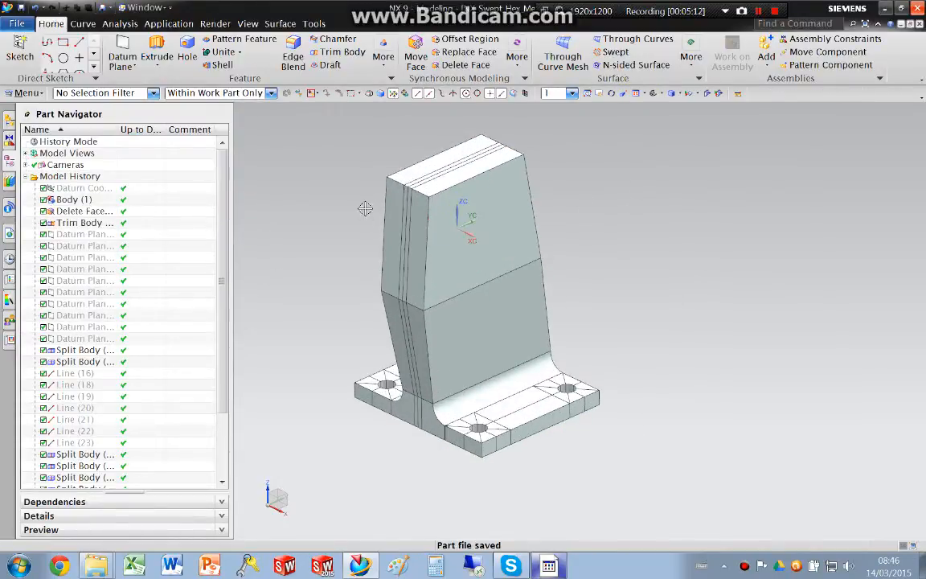
{"action": "left_click", "coordinate": [34, 8]}
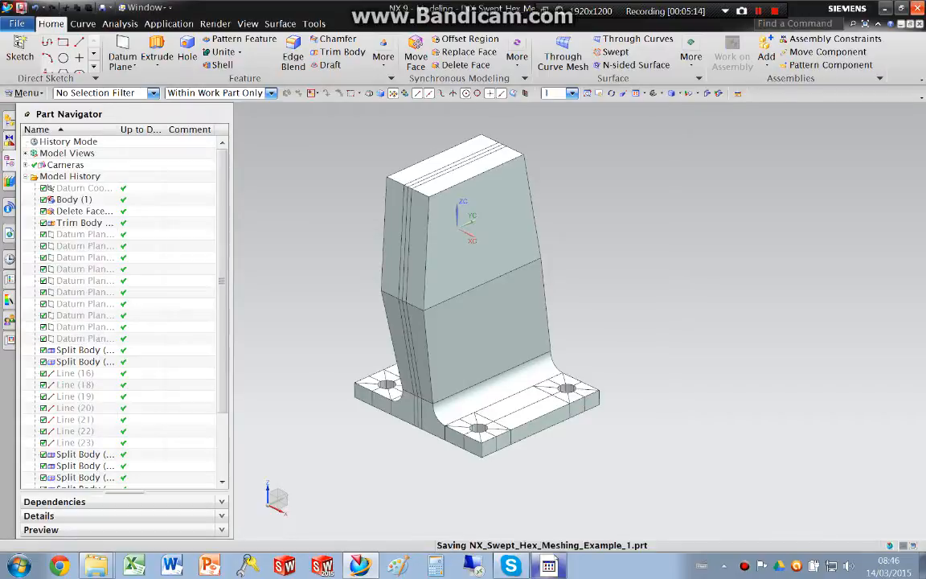
{"action": "left_click", "coordinate": [168, 23]}
{"action": "left_click", "coordinate": [323, 39]}
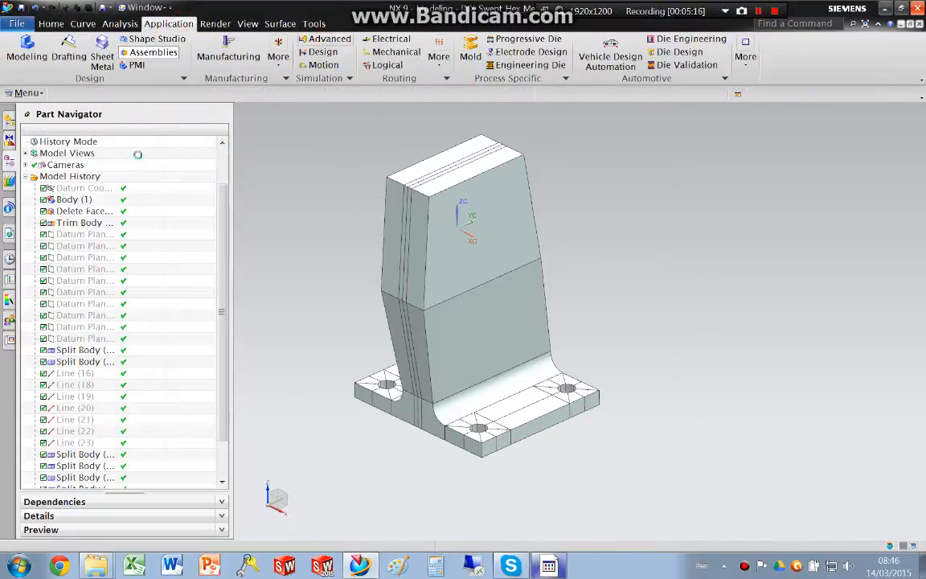
- Create an NX Nastran structural FEM, NX_Swept_Hex_Meshing_Example_1_fem1.fem, from all visible bodies of the bracket part, with no extra CAD curves or points
{"action": "right_click", "coordinate": [99, 142]}
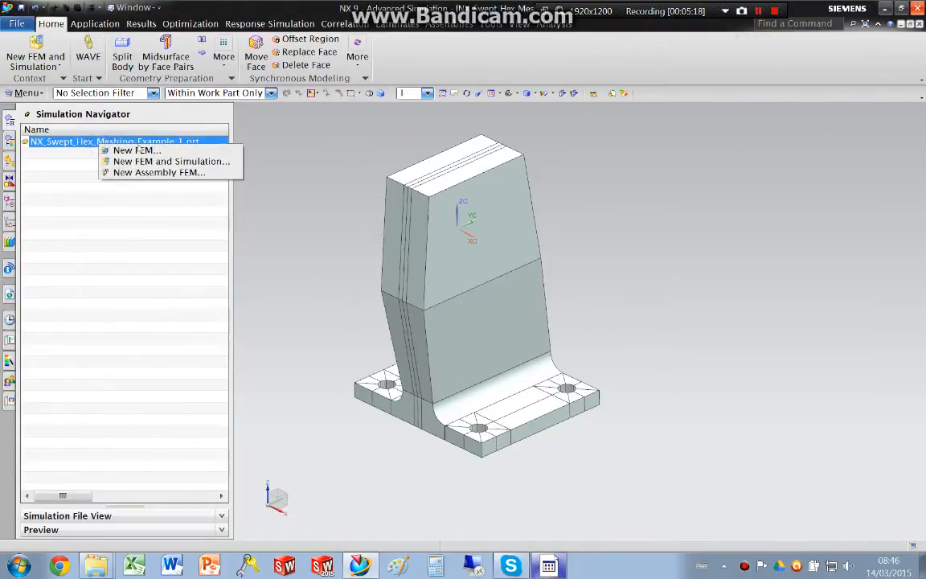
{"action": "left_click", "coordinate": [147, 151]}
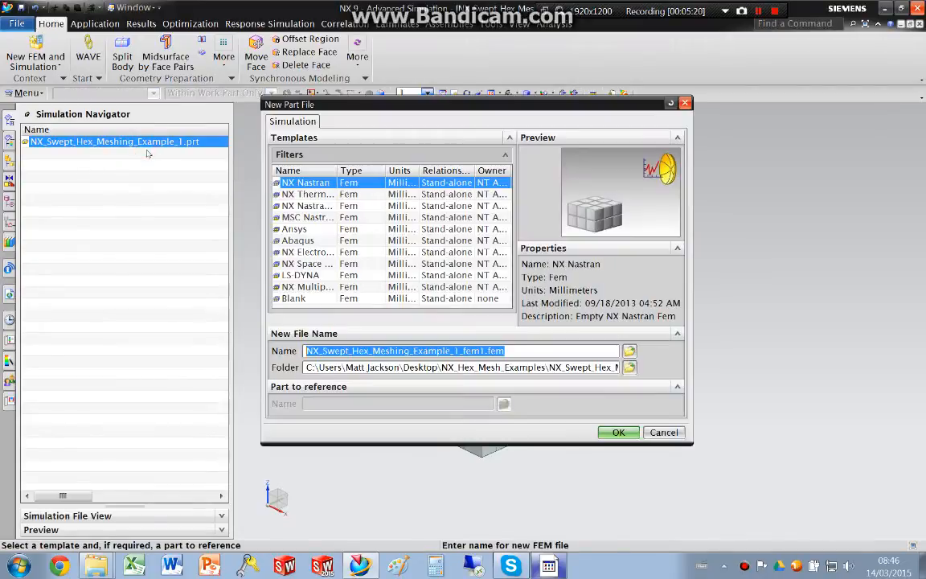
{"action": "left_click", "coordinate": [616, 431]}
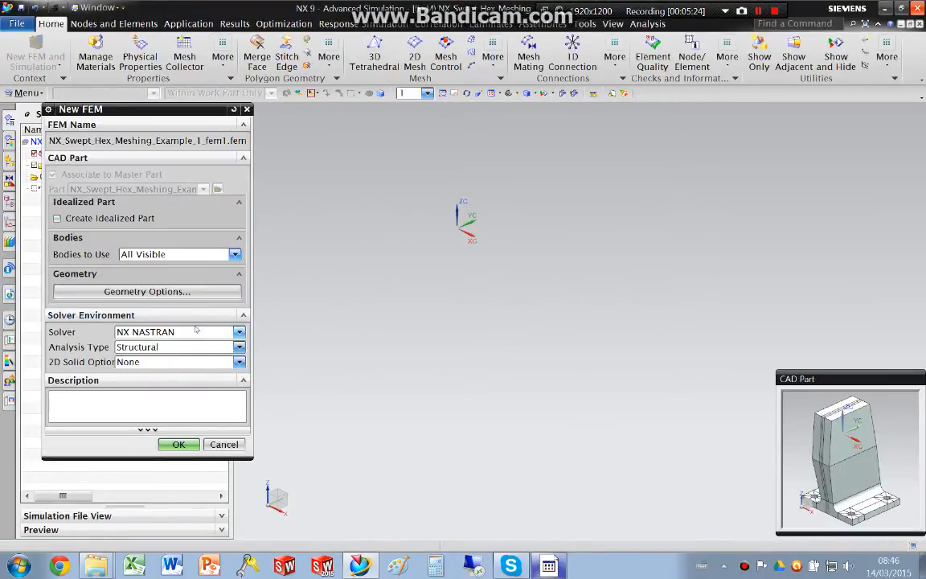
{"action": "left_click", "coordinate": [180, 291]}
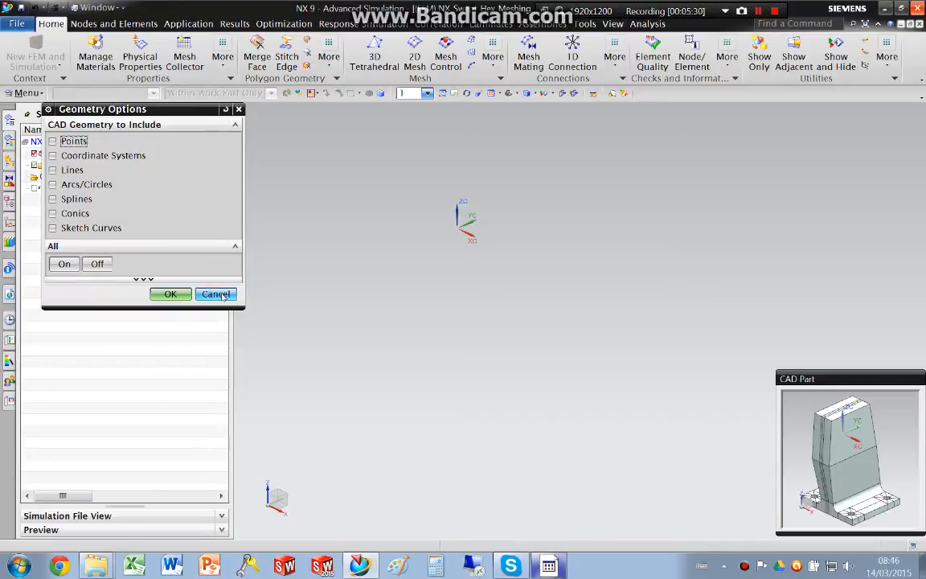
{"action": "left_click", "coordinate": [215, 295]}
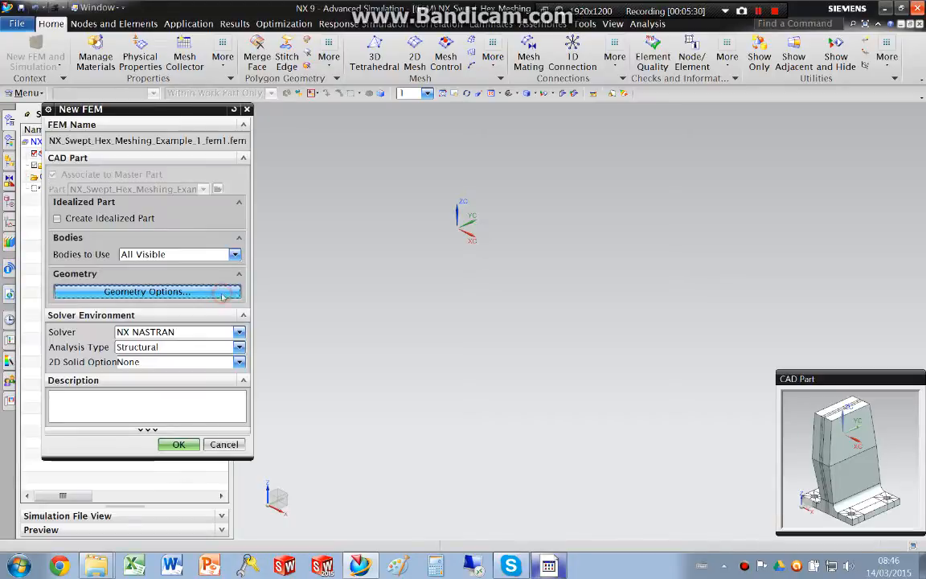
{"action": "left_click", "coordinate": [179, 445]}
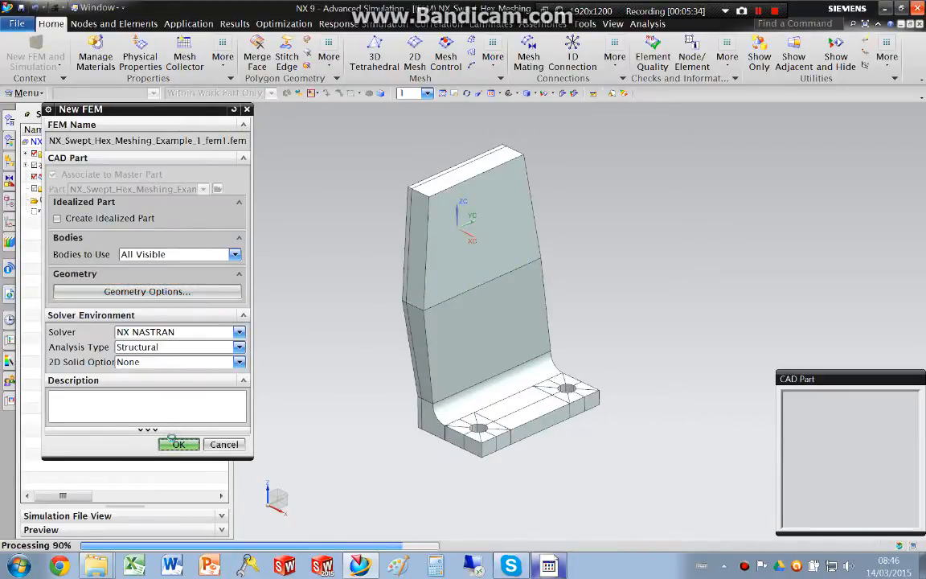
- Create mesh mating conditions for all bracket bodies with Automatic Creation and the All Pairs face search
{"action": "left_click", "coordinate": [535, 64]}
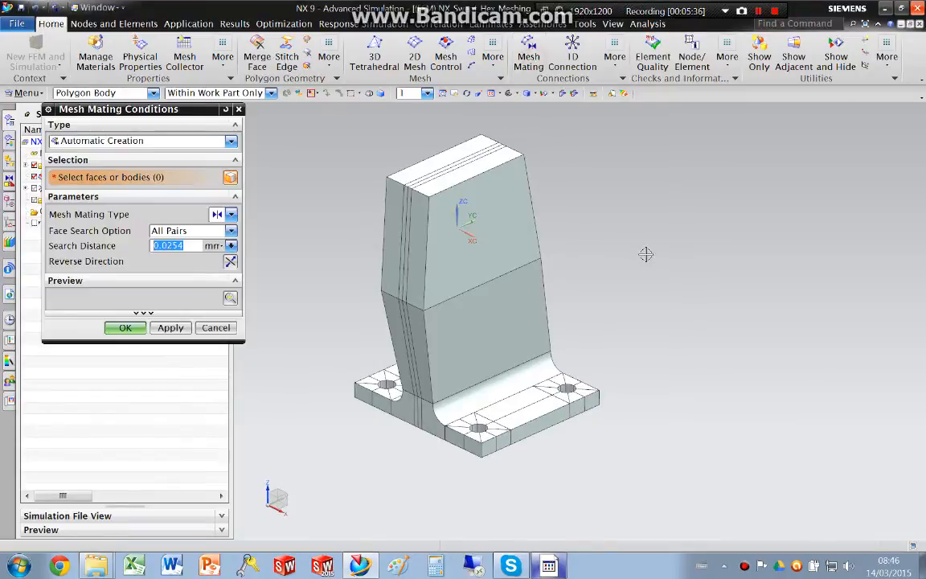
{"action": "scroll", "coordinate": [645, 254], "scroll_direction": "up", "scroll_amount": 1}
{"action": "left_click_drag", "start_coordinate": [353, 126], "coordinate": [630, 430]}
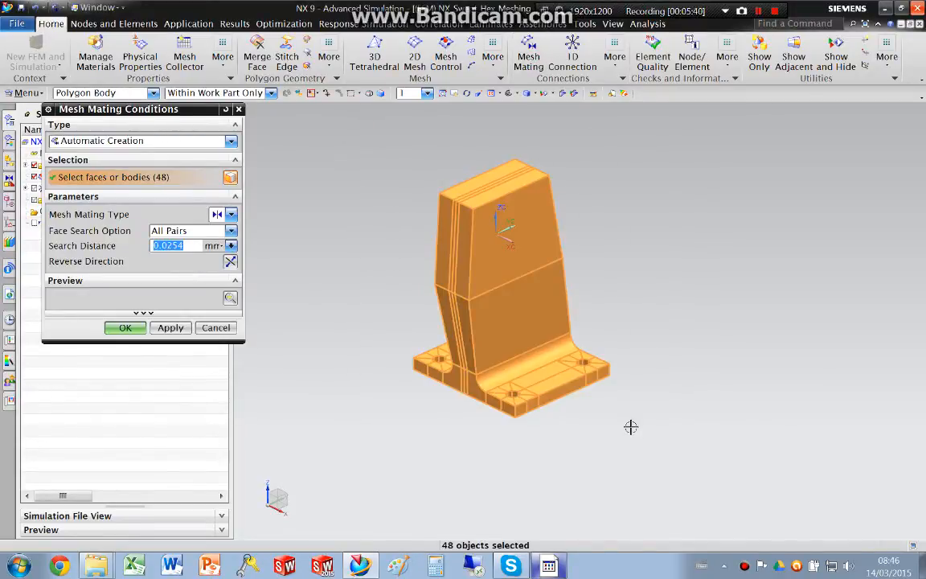
{"action": "middle_click", "coordinate": [630, 426]}
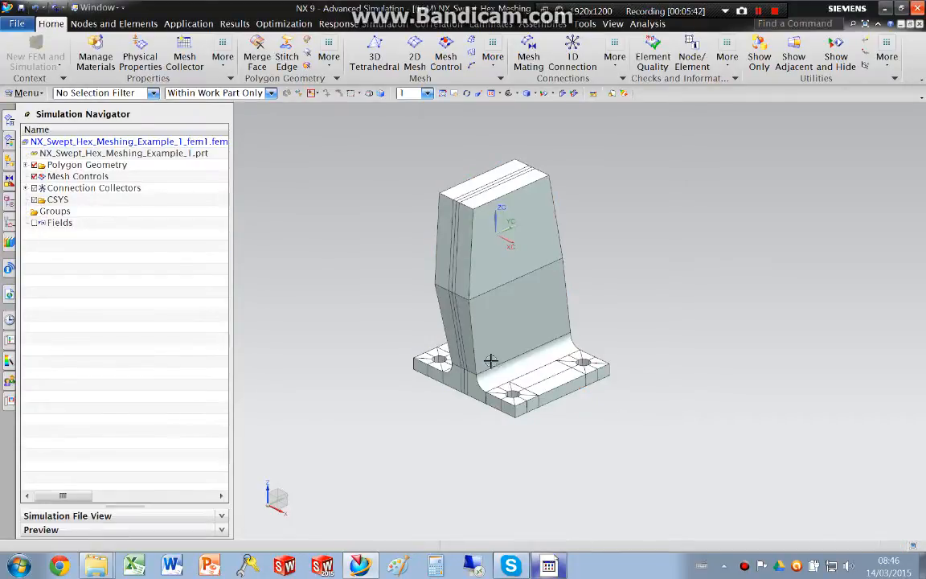
- Save the FEM file as NX_Swept_Hex_Meshing_Example_1_fem1.fem
{"action": "scroll", "coordinate": [490, 361], "scroll_direction": "up", "scroll_amount": 2}
{"action": "key", "text": "ctrl+s"}
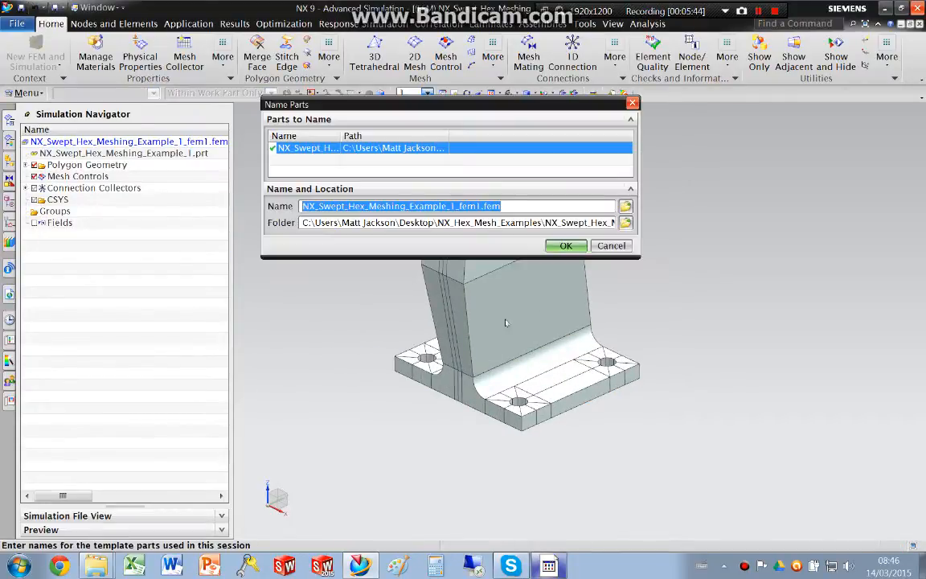
{"action": "left_click", "coordinate": [565, 245]}
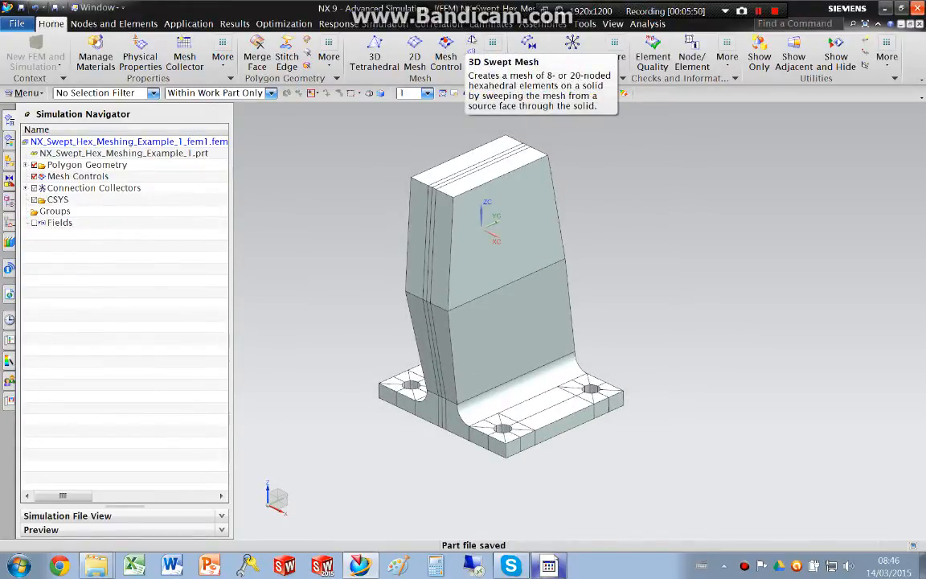
- Start a 3D Swept Mesh and pick the eight top faces around the front flange's near hole as source faces
{"action": "scroll", "coordinate": [494, 438], "scroll_direction": "up", "scroll_amount": 5}
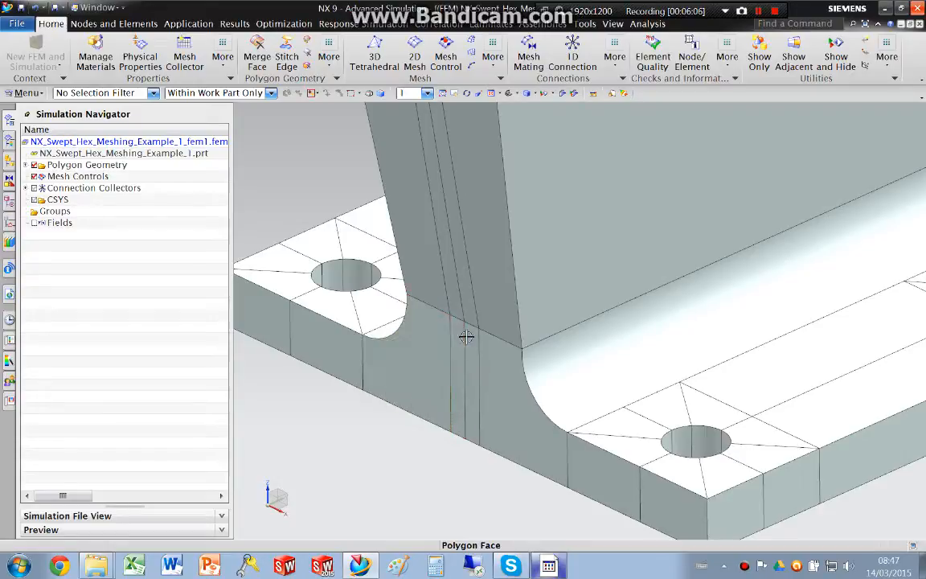
{"action": "middle_click_drag", "start_coordinate": [584, 438], "coordinate": [468, 386]}
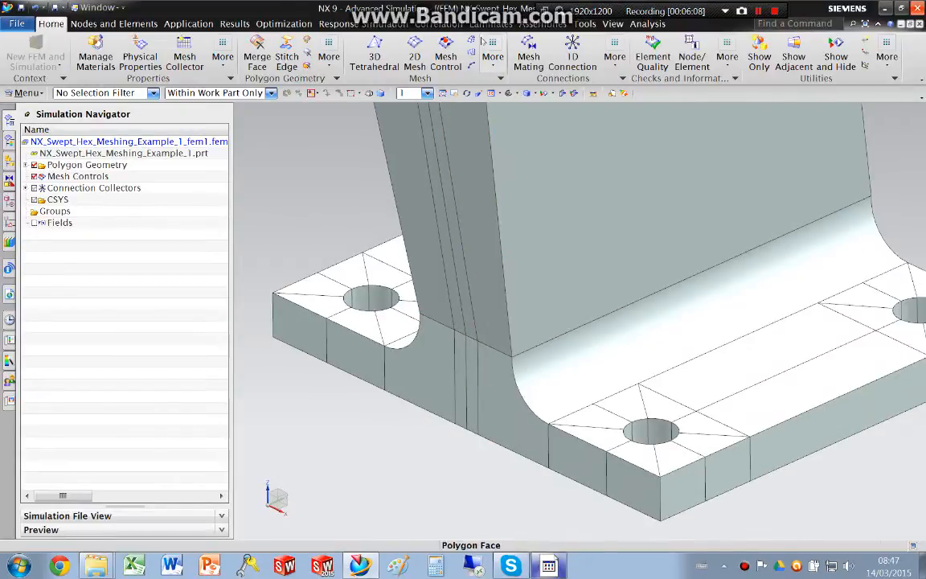
{"action": "left_click", "coordinate": [430, 49]}
{"action": "left_click", "coordinate": [596, 416]}
{"action": "left_click", "coordinate": [597, 415]}
{"action": "left_click", "coordinate": [639, 402]}
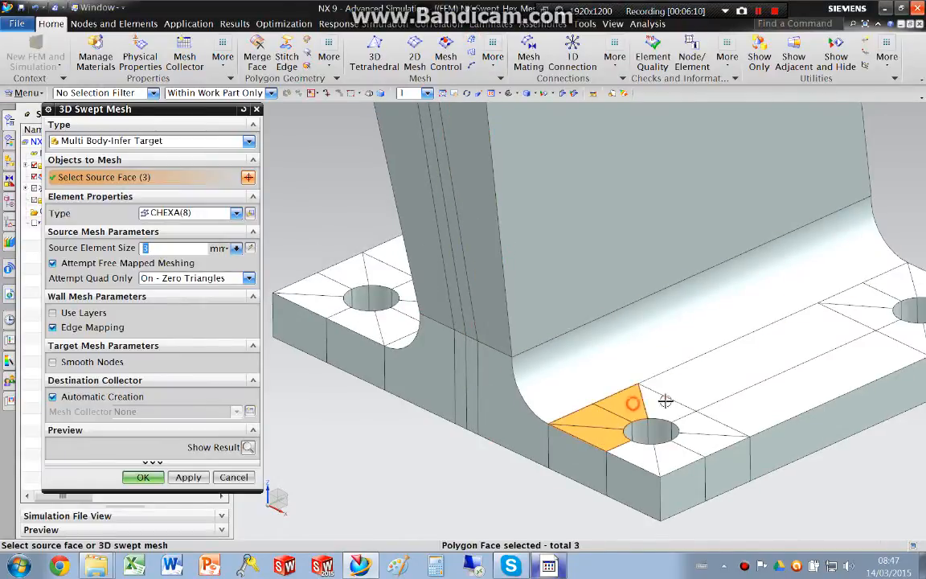
{"action": "left_click", "coordinate": [667, 404]}
{"action": "left_click", "coordinate": [693, 420]}
{"action": "left_click", "coordinate": [711, 436]}
{"action": "left_click", "coordinate": [677, 454]}
{"action": "left_click", "coordinate": [633, 453]}
- Add the front flange's two long strip faces and the eight top faces around its far hole as source faces
{"action": "left_click", "coordinate": [783, 408]}
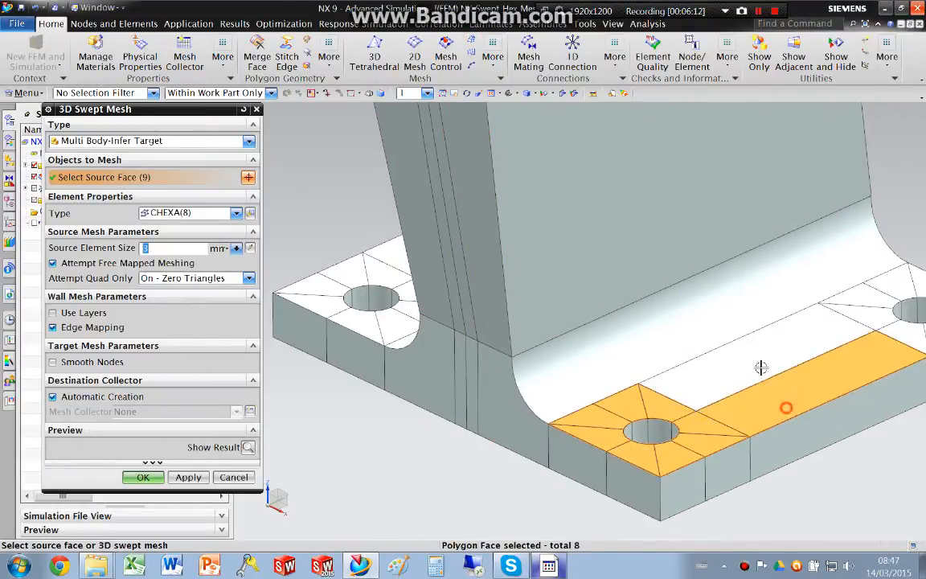
{"action": "left_click", "coordinate": [761, 366]}
{"action": "middle_click_drag", "start_coordinate": [840, 325], "coordinate": [692, 331], "text": "shift"}
{"action": "left_click", "coordinate": [711, 322]}
{"action": "left_click", "coordinate": [711, 304]}
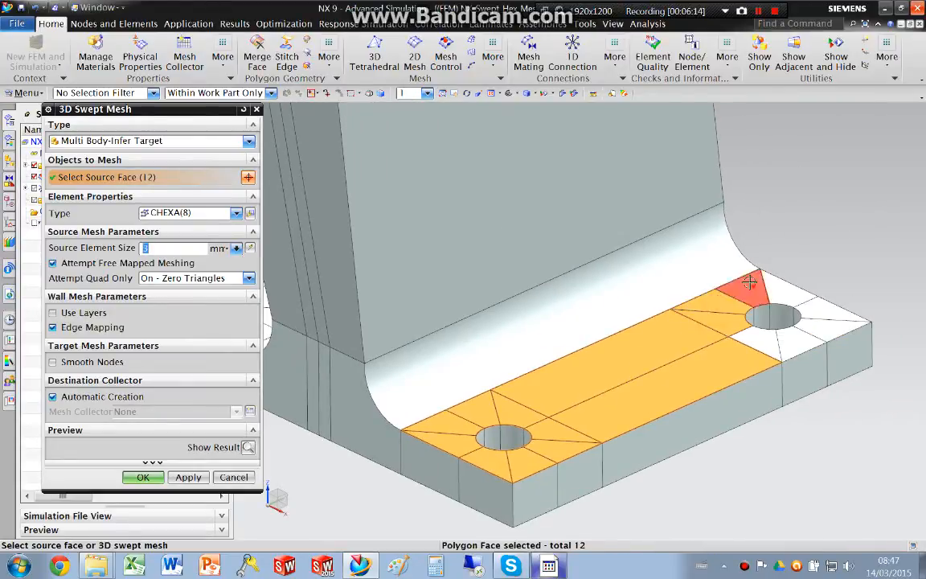
{"action": "left_click", "coordinate": [730, 293]}
{"action": "left_click", "coordinate": [749, 282]}
{"action": "left_click", "coordinate": [792, 290]}
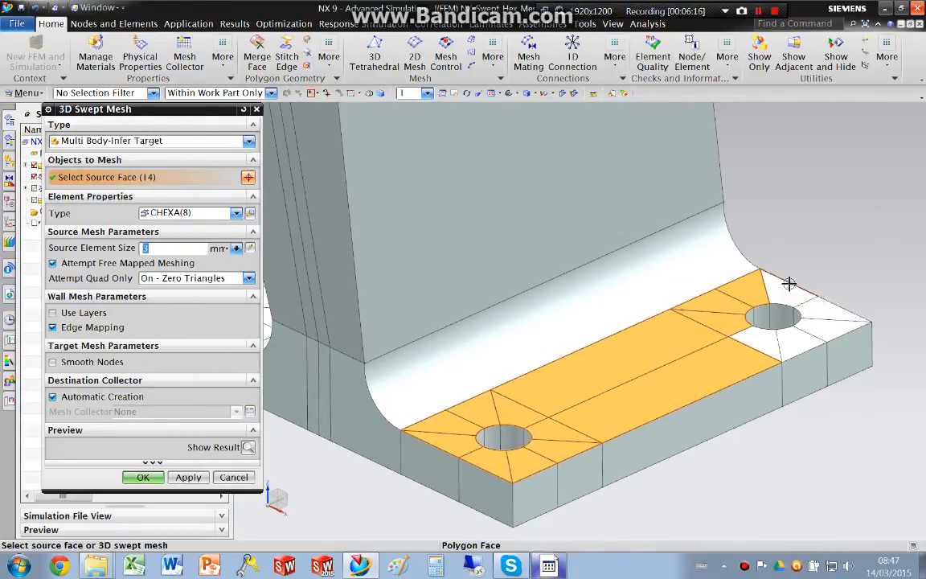
{"action": "left_click", "coordinate": [816, 327]}
{"action": "left_click", "coordinate": [797, 332]}
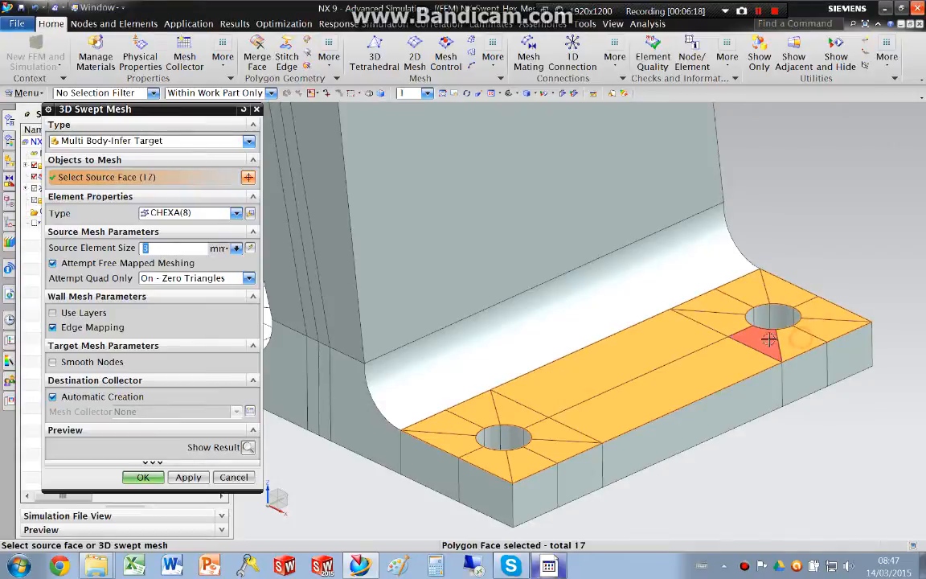
{"action": "left_click", "coordinate": [770, 338]}
- Add the four end faces of the filleted base section beneath the web as source faces
{"action": "middle_click_drag", "start_coordinate": [537, 389], "coordinate": [762, 387], "text": "shift"}
{"action": "left_click", "coordinate": [576, 426]}
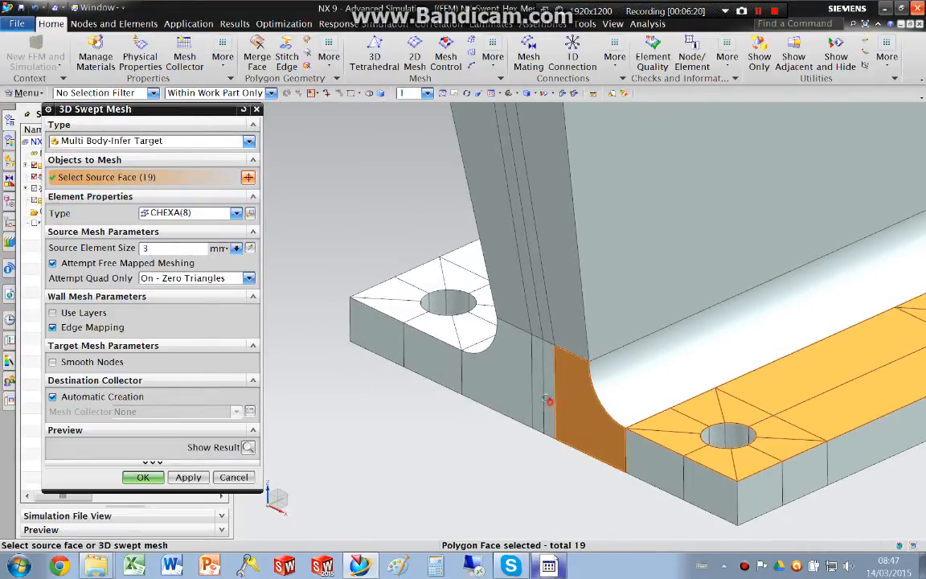
{"action": "left_click", "coordinate": [547, 400]}
{"action": "left_click", "coordinate": [537, 395]}
{"action": "left_click", "coordinate": [498, 374]}
- Add the eight top faces around the opposite flange's near hole and its two long strip faces as source faces
{"action": "left_click", "coordinate": [443, 329]}
{"action": "left_click", "coordinate": [468, 321]}
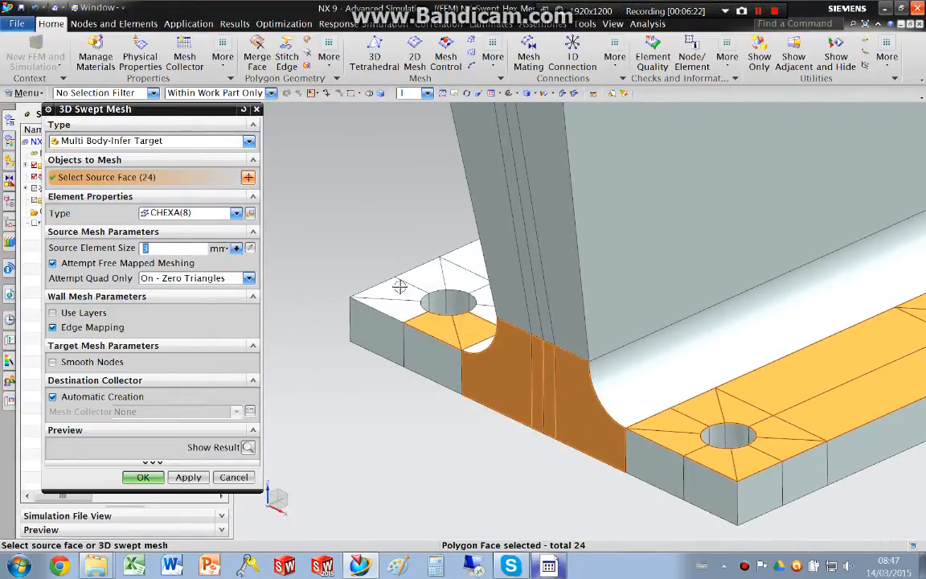
{"action": "left_click", "coordinate": [407, 306]}
{"action": "left_click", "coordinate": [426, 281]}
{"action": "left_click", "coordinate": [466, 282]}
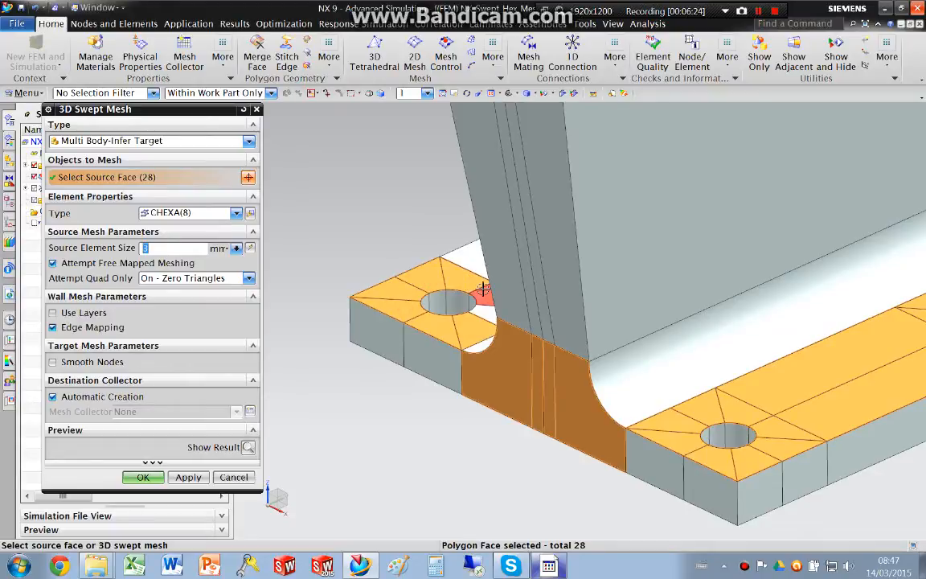
{"action": "left_click", "coordinate": [483, 305]}
{"action": "middle_click_drag", "start_coordinate": [482, 305], "coordinate": [393, 244]}
{"action": "left_click", "coordinate": [394, 244]}
{"action": "left_click", "coordinate": [304, 256]}
- Add the eight top faces around the opposite flange's remaining hole as source faces
{"action": "middle_click_drag", "start_coordinate": [304, 256], "coordinate": [404, 221]}
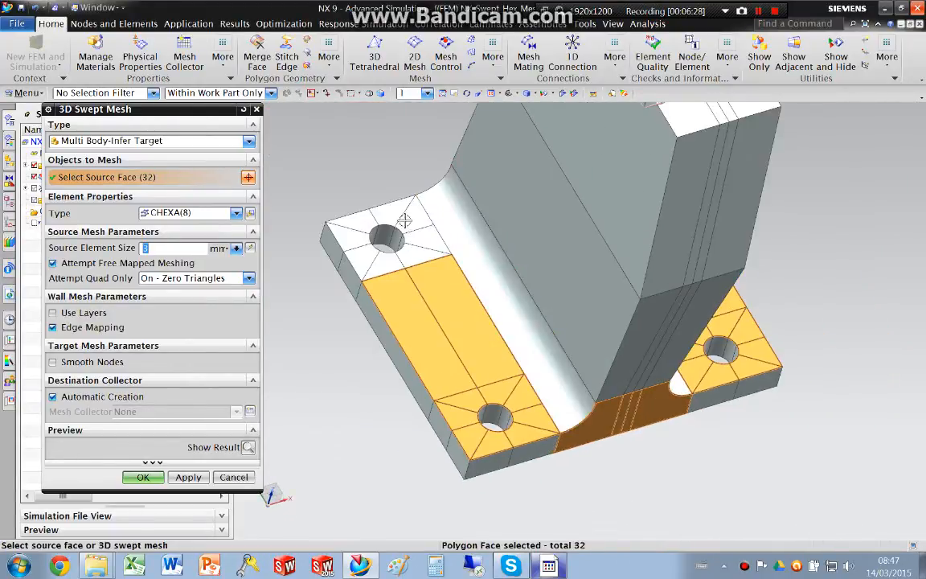
{"action": "left_click", "coordinate": [355, 232]}
{"action": "left_click", "coordinate": [358, 218]}
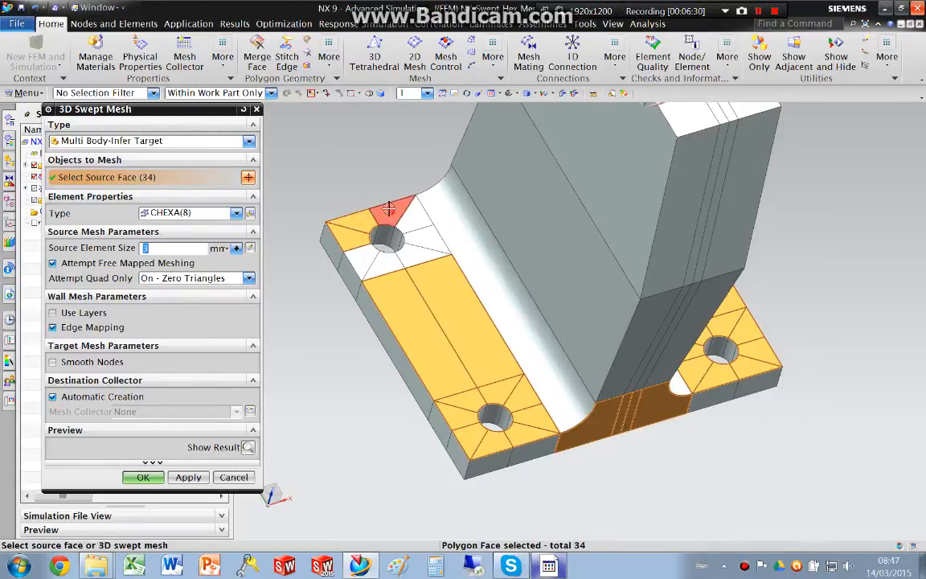
{"action": "left_click", "coordinate": [418, 254]}
{"action": "left_click", "coordinate": [389, 258]}
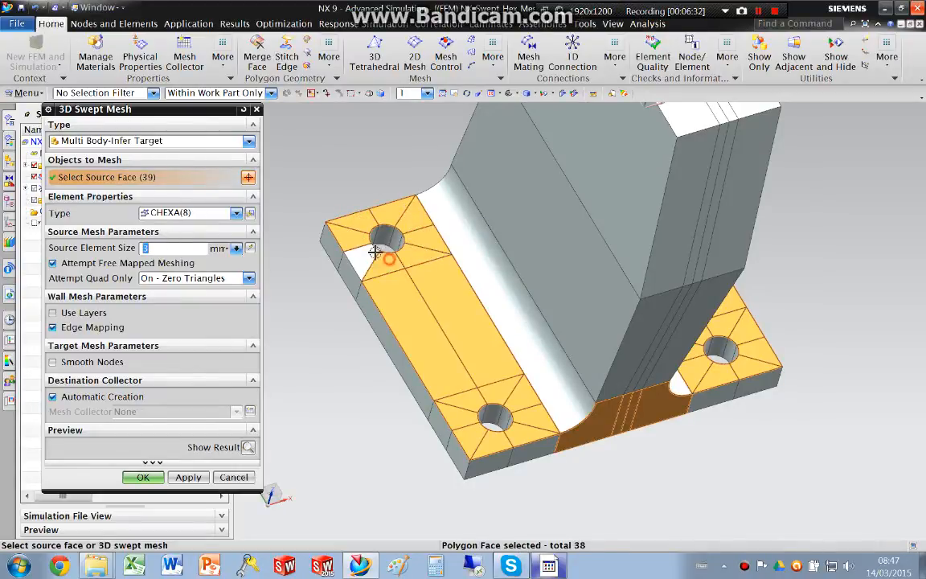
{"action": "left_click", "coordinate": [364, 250]}
- Add one side of the lower web: its hidden face shared by the thick and thin bodies, accepting the highlighted body, and its outer face
{"action": "middle_click_drag", "start_coordinate": [657, 380], "coordinate": [651, 374]}
{"action": "scroll", "coordinate": [651, 377], "scroll_direction": "up", "scroll_amount": 3}
{"action": "scroll", "coordinate": [635, 369], "scroll_direction": "up", "scroll_amount": 2}
{"action": "right_click", "coordinate": [598, 362]}
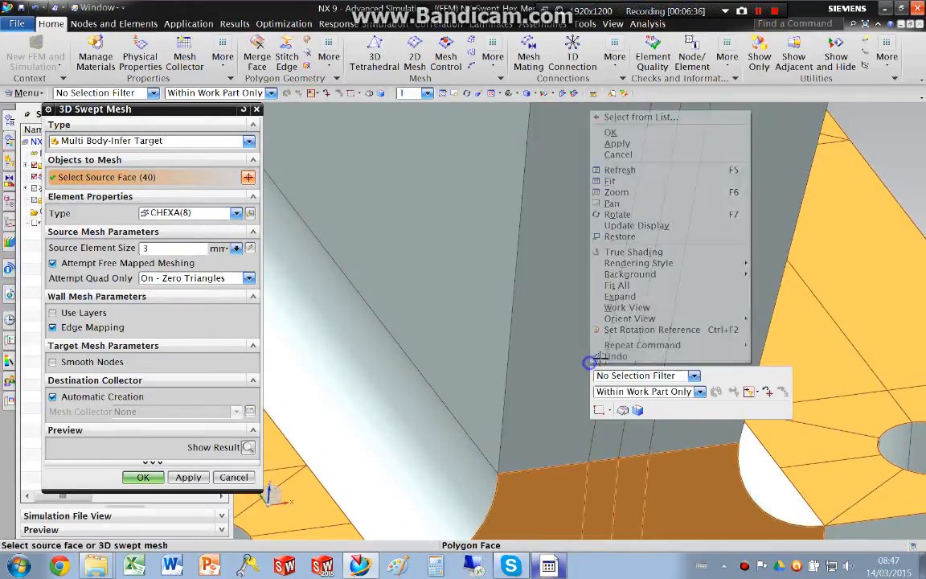
{"action": "left_click", "coordinate": [706, 120]}
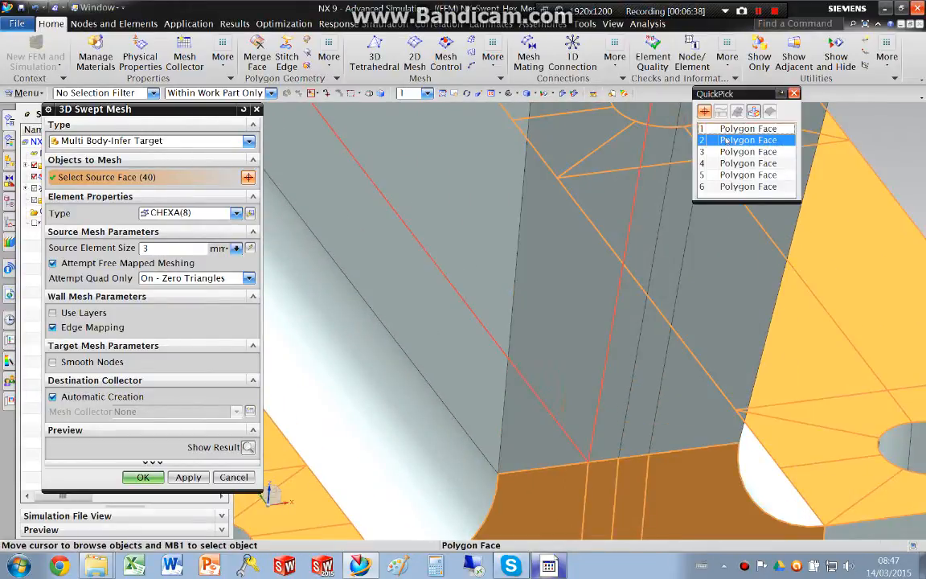
{"action": "left_click", "coordinate": [728, 140]}
{"action": "left_click", "coordinate": [354, 307]}
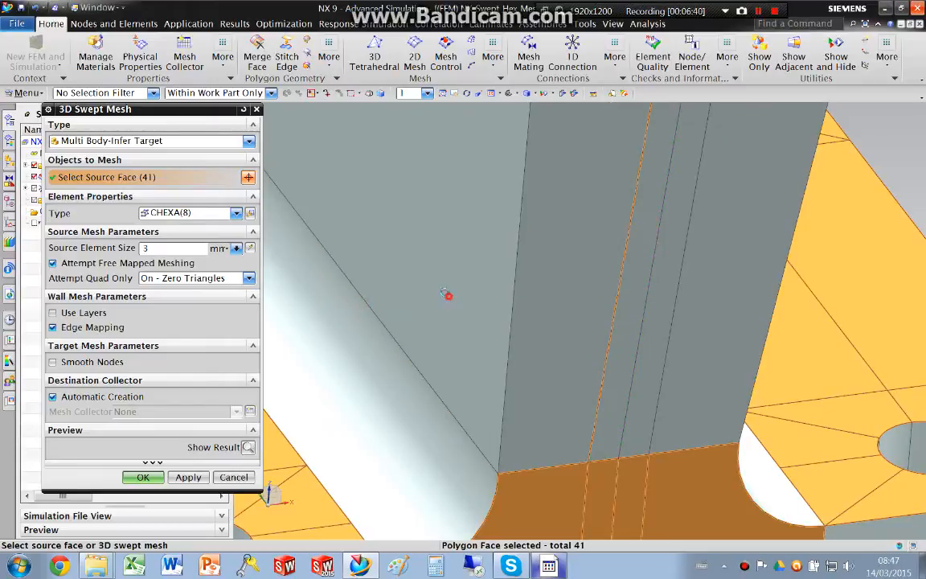
- Add the lower web's opposite side: the hidden shared face, choosing the complementary body instead of the highlighted one, and the outer face
{"action": "scroll", "coordinate": [496, 373], "scroll_direction": "down", "scroll_amount": 5}
{"action": "middle_click_drag", "start_coordinate": [563, 278], "coordinate": [459, 354]}
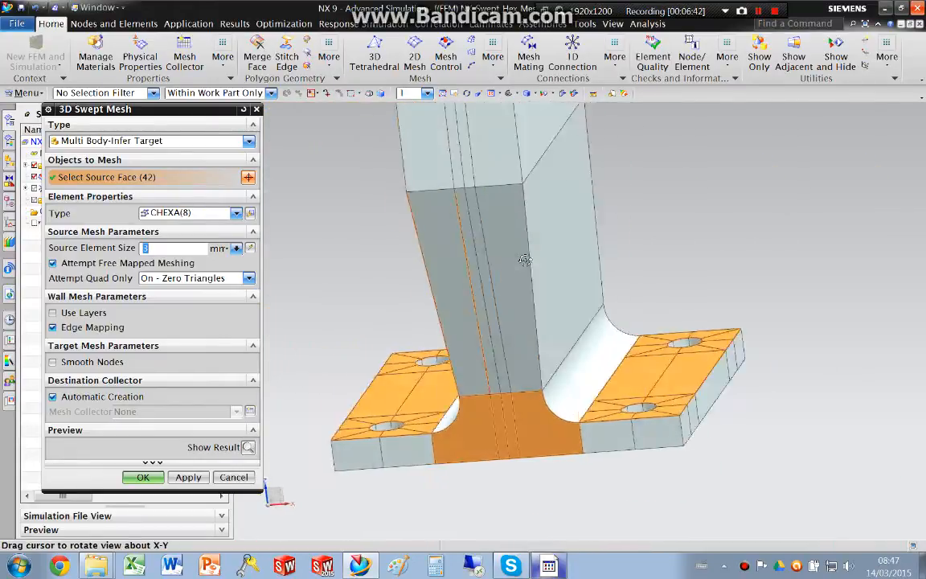
{"action": "scroll", "coordinate": [459, 358], "scroll_direction": "up", "scroll_amount": 5}
{"action": "right_click", "coordinate": [524, 129]}
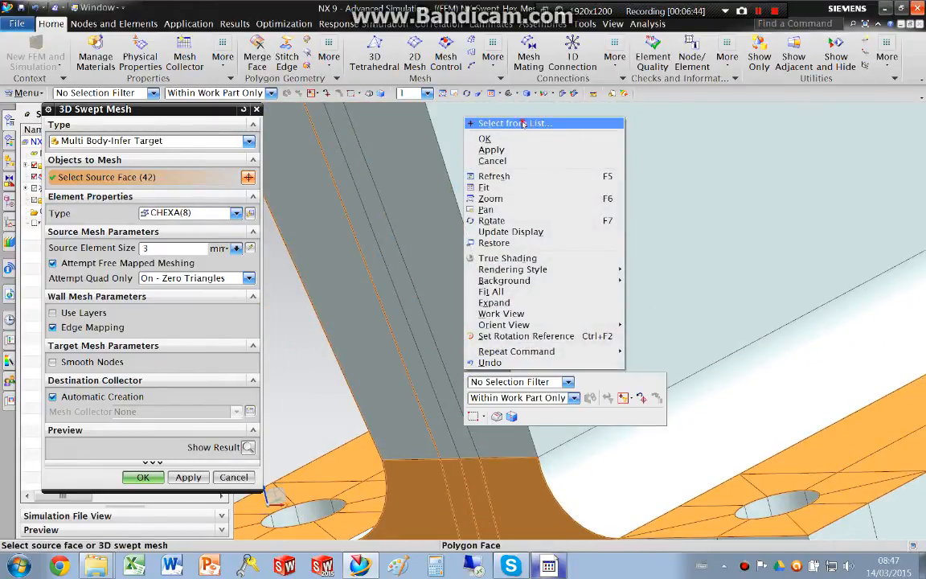
{"action": "left_click", "coordinate": [524, 129]}
{"action": "left_click", "coordinate": [588, 145]}
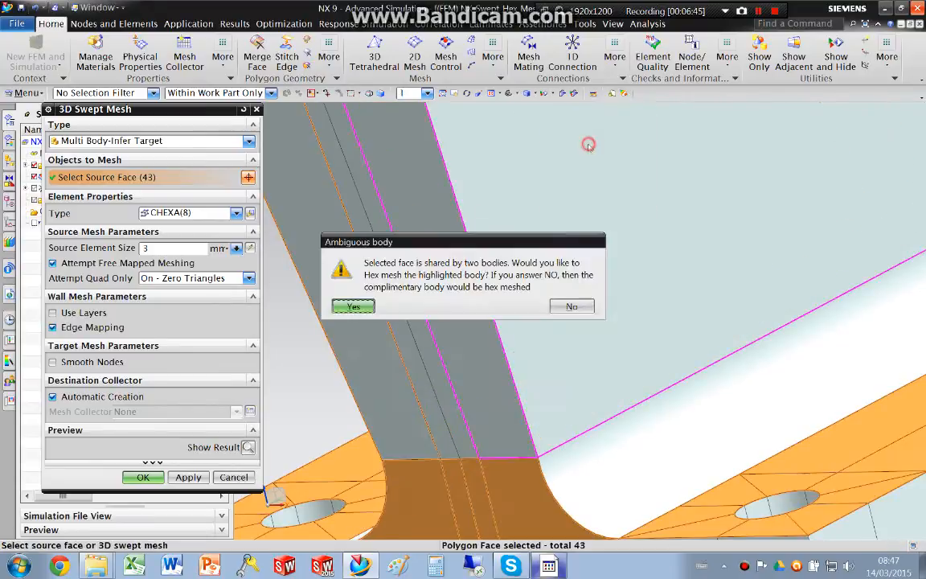
{"action": "left_click", "coordinate": [569, 306]}
- Add the upper web's hidden shared face as a source, accepting the highlighted thin body, together with the adjacent outer face
{"action": "scroll", "coordinate": [534, 361], "scroll_direction": "down", "scroll_amount": 3}
{"action": "scroll", "coordinate": [460, 207], "scroll_direction": "up", "scroll_amount": 3}
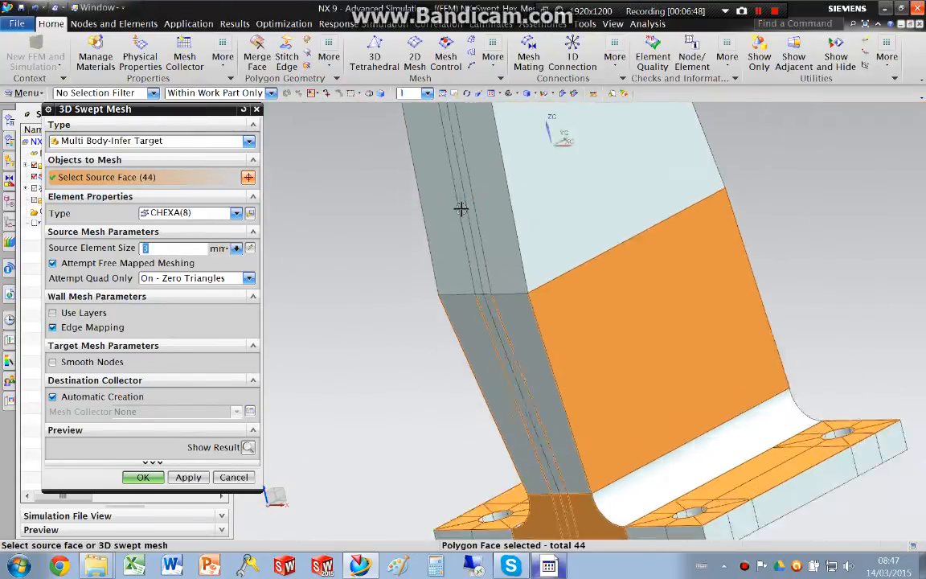
{"action": "scroll", "coordinate": [460, 207], "scroll_direction": "up", "scroll_amount": 3}
{"action": "right_click", "coordinate": [516, 272]}
{"action": "left_click", "coordinate": [554, 277]}
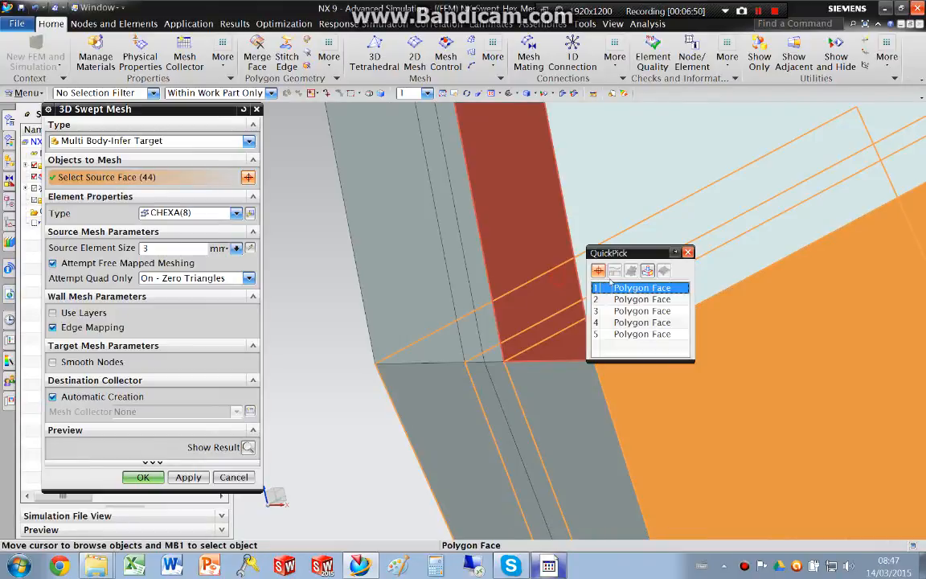
{"action": "left_click", "coordinate": [623, 297]}
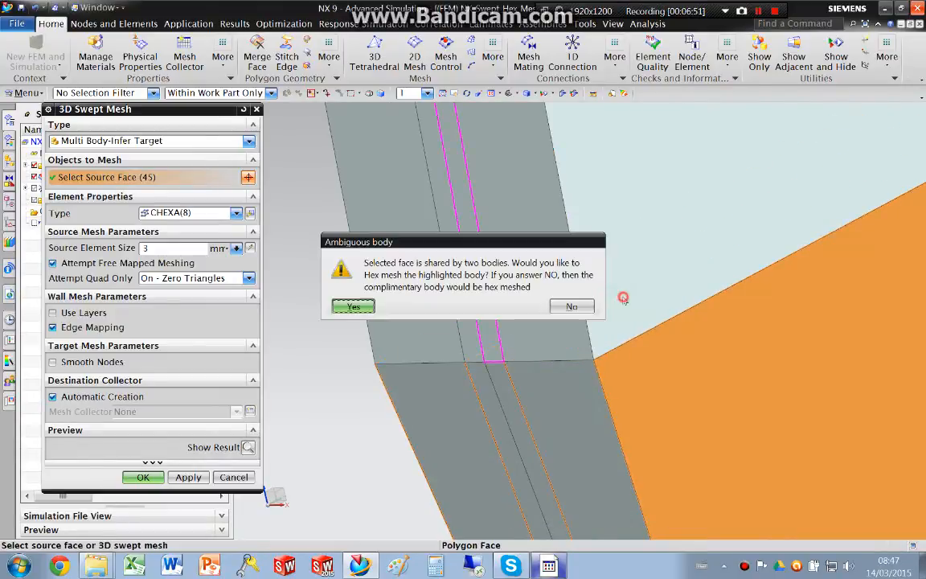
{"action": "left_click", "coordinate": [353, 306]}
- Add the upper web's remaining hidden shared face for the other thin body and the outer face on that side as source faces
{"action": "middle_click_drag", "start_coordinate": [638, 258], "coordinate": [547, 273]}
{"action": "right_click", "coordinate": [540, 282]}
{"action": "left_click", "coordinate": [568, 287]}
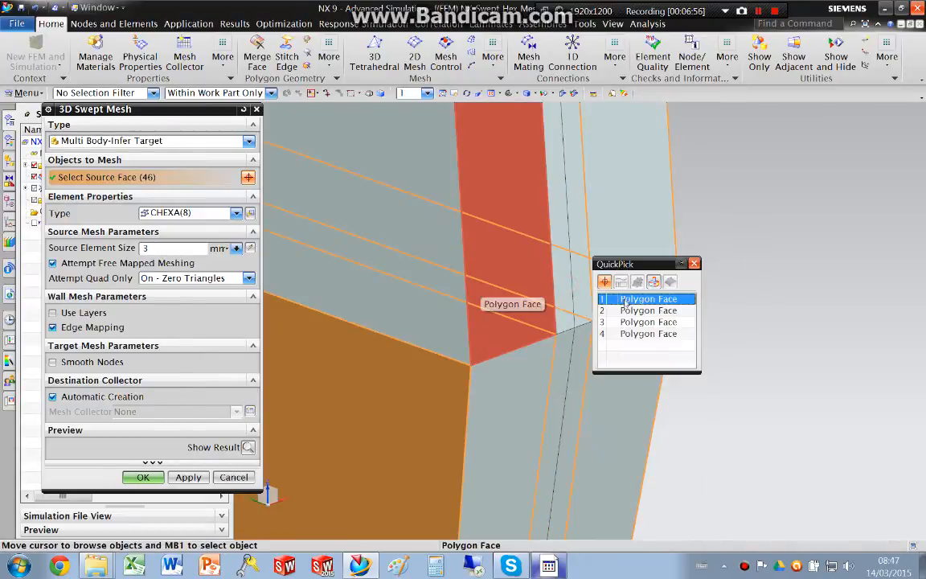
{"action": "left_click", "coordinate": [635, 310]}
{"action": "left_click", "coordinate": [351, 304]}
{"action": "left_click", "coordinate": [434, 306]}
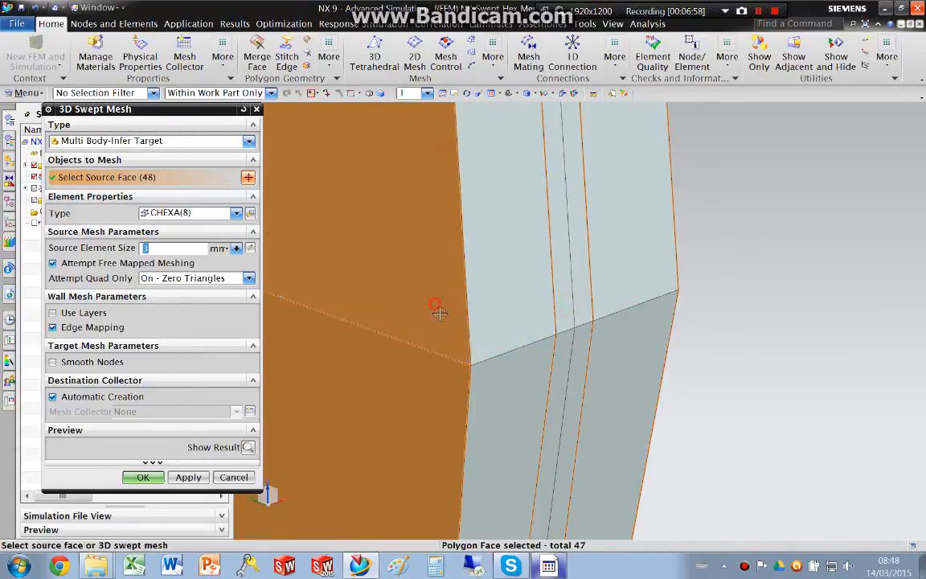
- Generate the CHEXA(8) swept mesh with 3 mm source elements from the chosen source faces, and save the FEM
{"action": "scroll", "coordinate": [451, 336], "scroll_direction": "down", "scroll_amount": 5}
{"action": "left_click", "coordinate": [247, 448]}
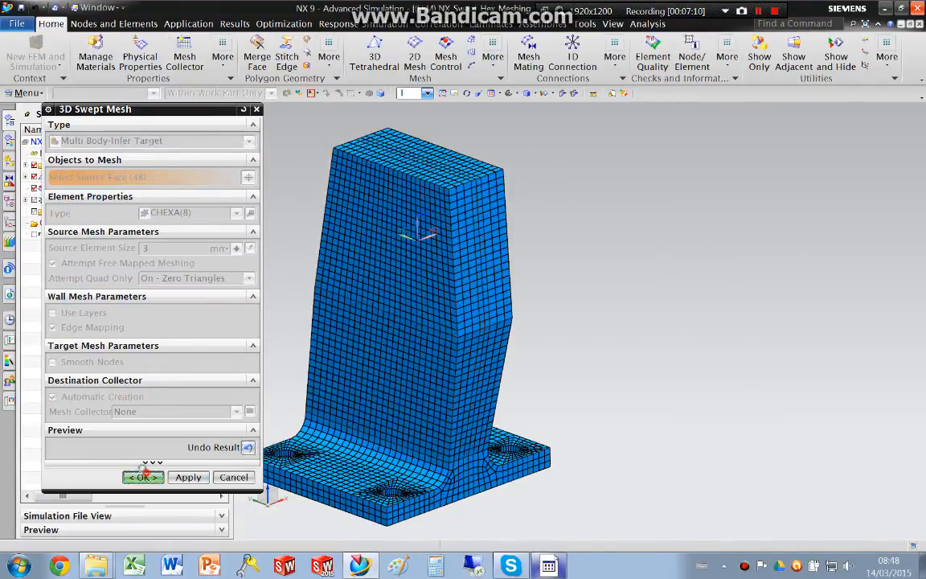
{"action": "left_click", "coordinate": [143, 475]}
{"action": "middle_click_drag", "start_coordinate": [428, 400], "coordinate": [383, 478], "text": "shift"}
{"action": "key", "text": "ctrl+s"}
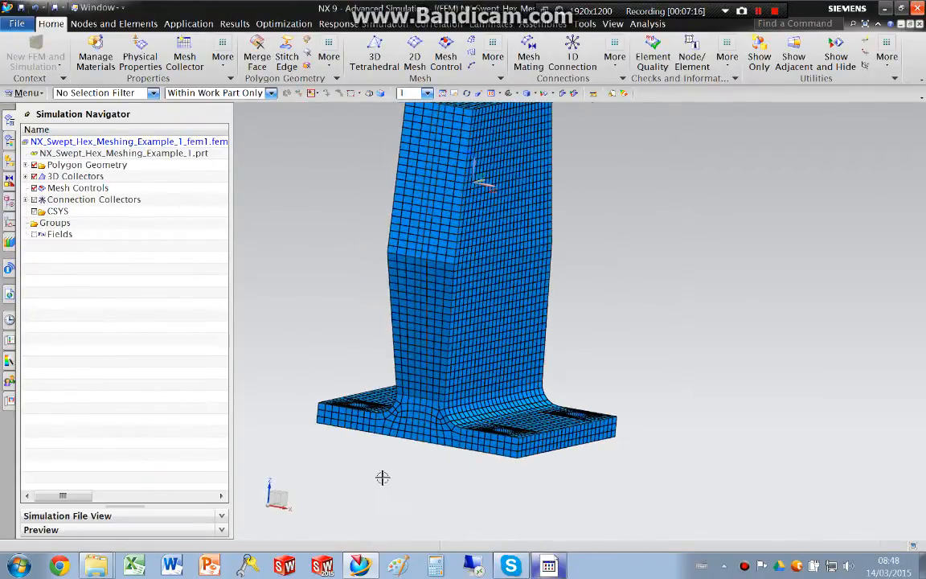
- Preview a 3 mm CQUAD4 2D mapped mesh on the end face below one web fillet, excluded from solver export
{"action": "scroll", "coordinate": [445, 438], "scroll_direction": "up", "scroll_amount": 8}
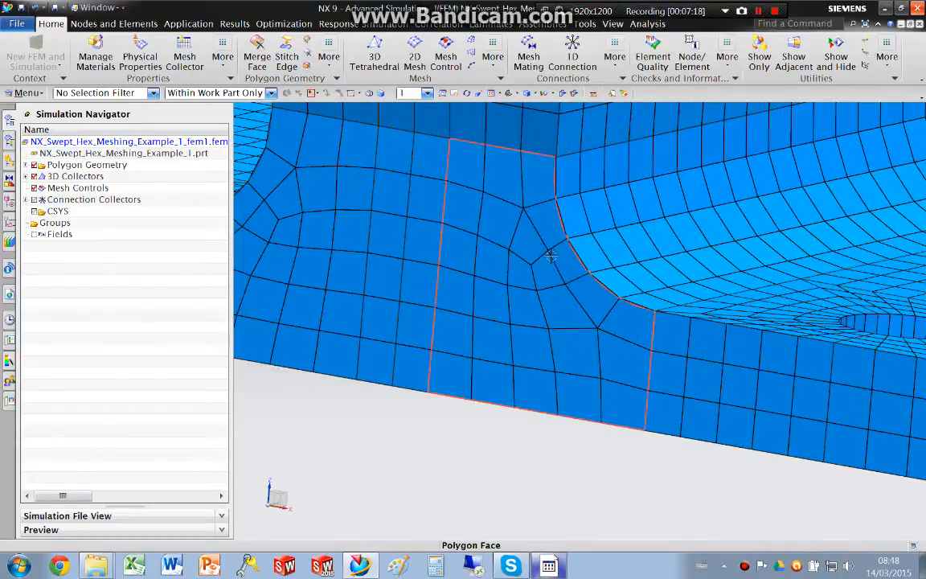
{"action": "middle_click_drag", "start_coordinate": [533, 257], "coordinate": [553, 335]}
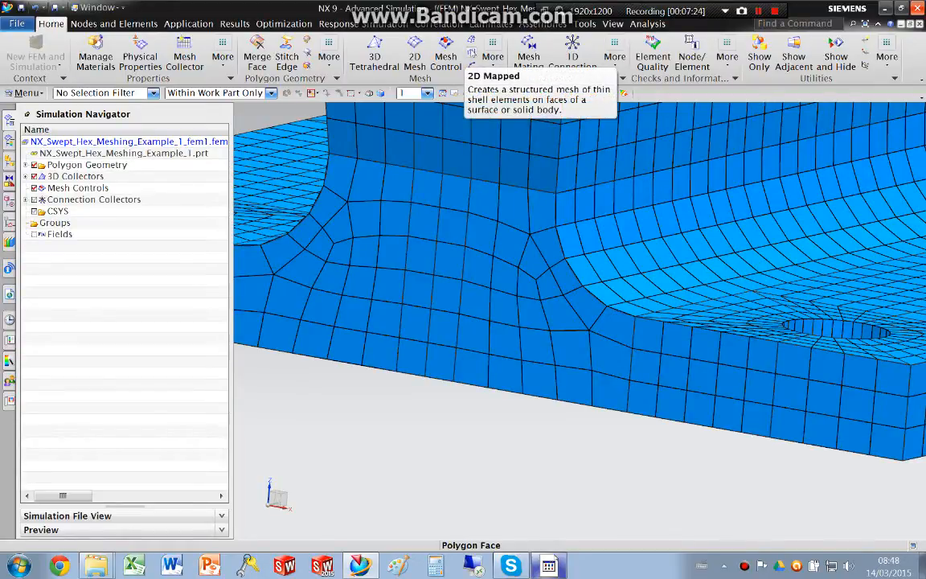
{"action": "left_click", "coordinate": [471, 53]}
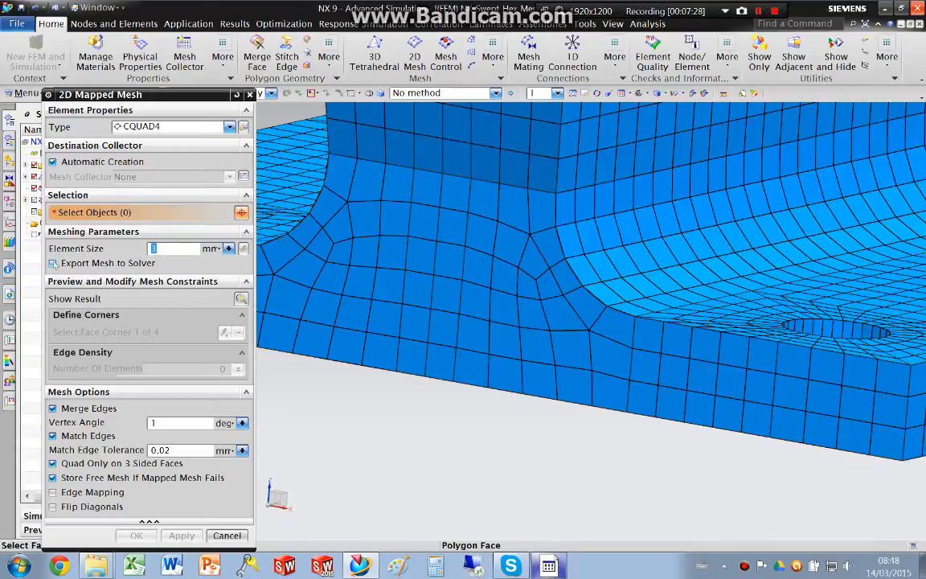
{"action": "left_click", "coordinate": [53, 263]}
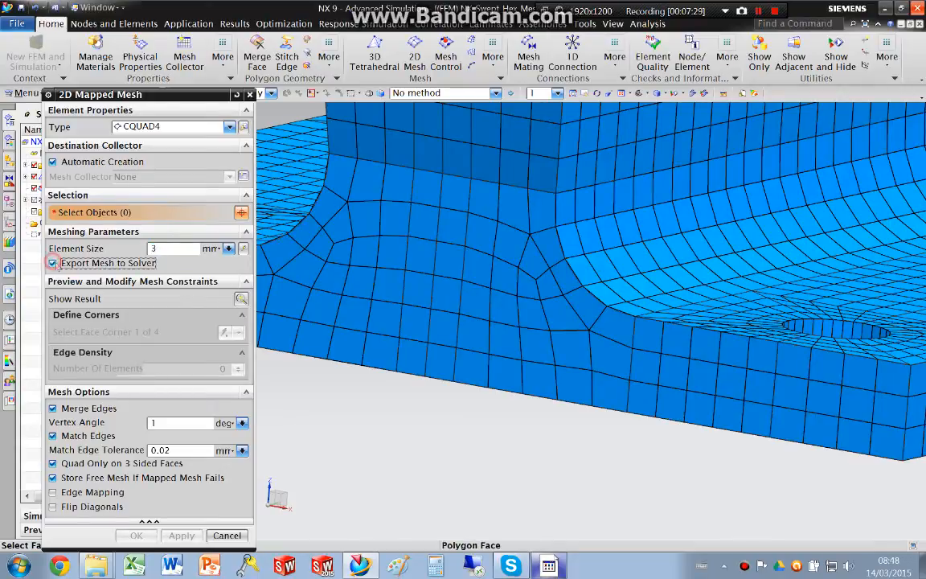
{"action": "left_click", "coordinate": [507, 287]}
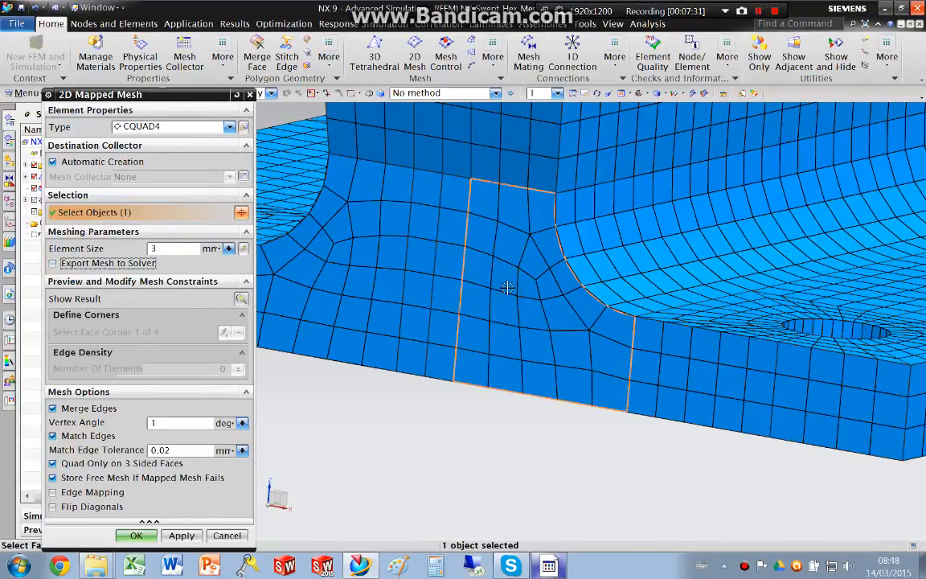
{"action": "left_click", "coordinate": [241, 299]}
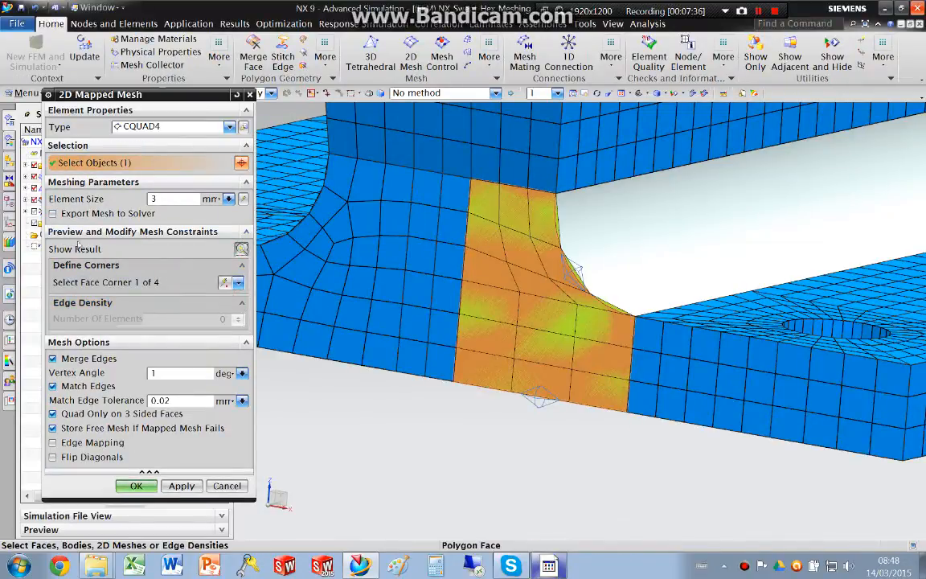
- Define that face's four mapping corners as its two upper corners, the fillet's lower end and the outer bottom corner, and apply the mesh
{"action": "left_click", "coordinate": [81, 281]}
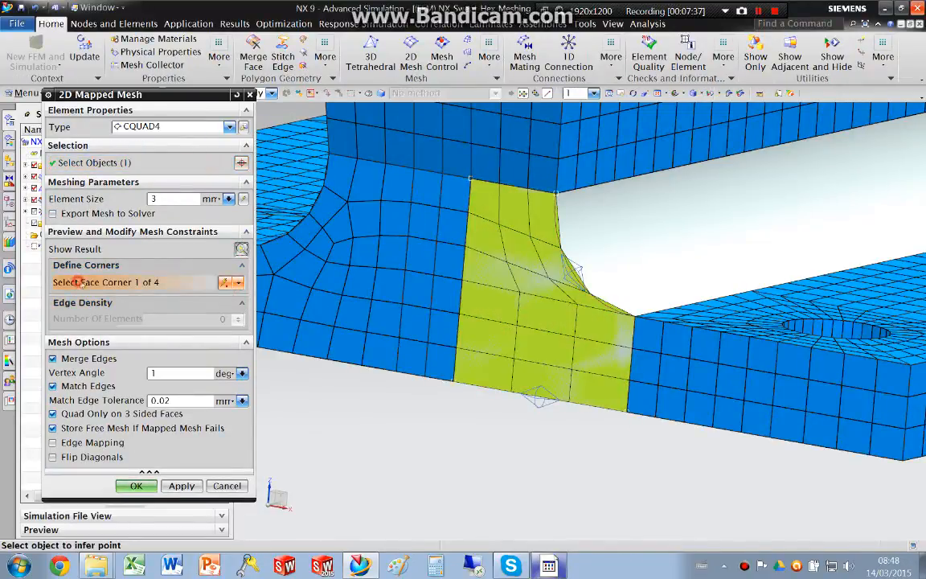
{"action": "left_click", "coordinate": [467, 177]}
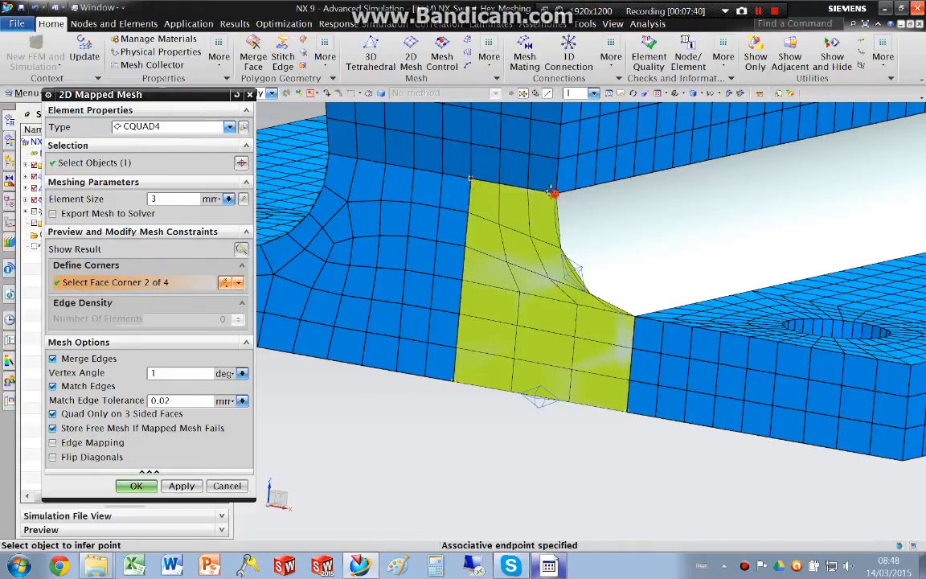
{"action": "left_click", "coordinate": [635, 315]}
{"action": "left_click", "coordinate": [626, 408]}
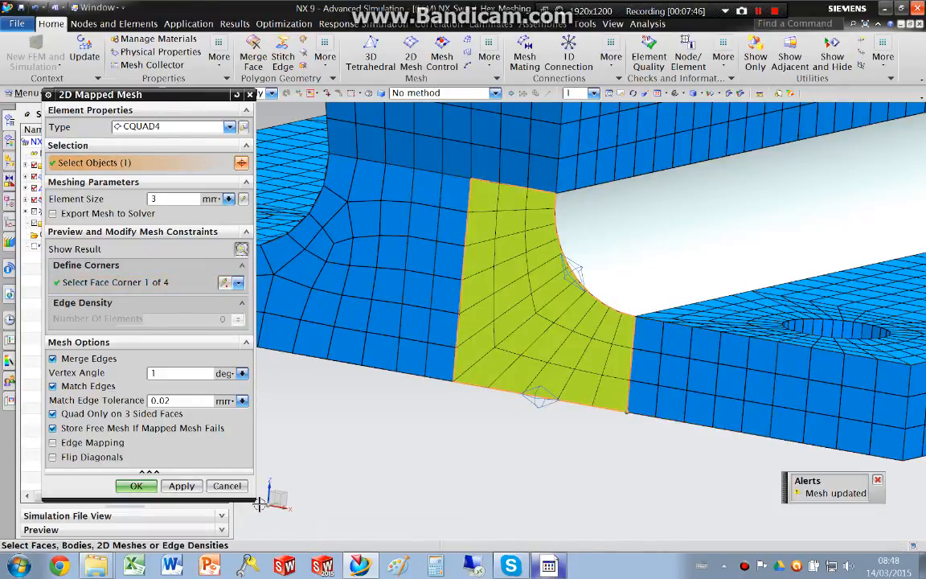
{"action": "left_click", "coordinate": [182, 487]}
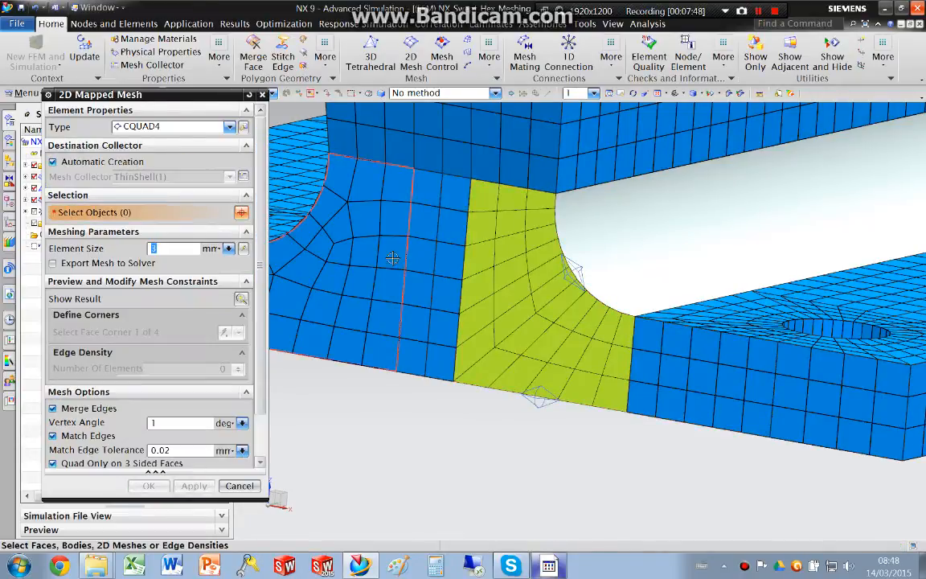
- Map-mesh the opposite fillet end face at 3 mm, using its two upper corners, the fillet's lower end and the outer bottom corner
{"action": "left_click", "coordinate": [378, 265]}
{"action": "left_click", "coordinate": [229, 298]}
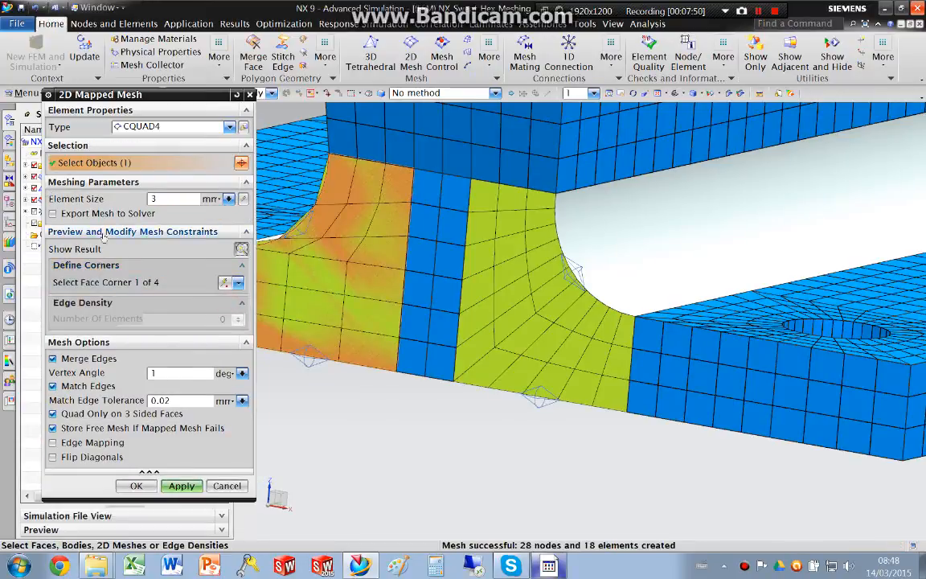
{"action": "left_click", "coordinate": [327, 151]}
{"action": "middle_click_drag", "start_coordinate": [326, 152], "coordinate": [505, 271]}
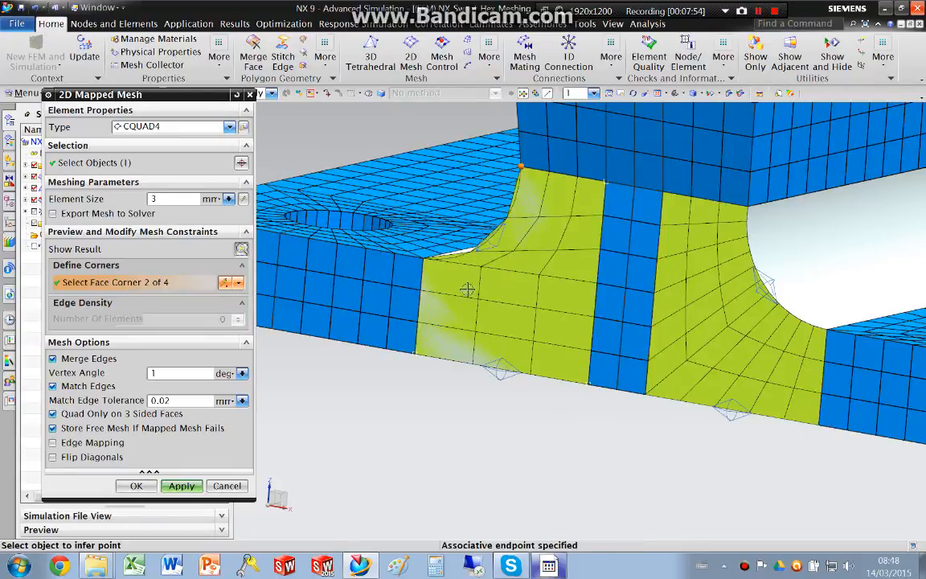
{"action": "left_click", "coordinate": [423, 259]}
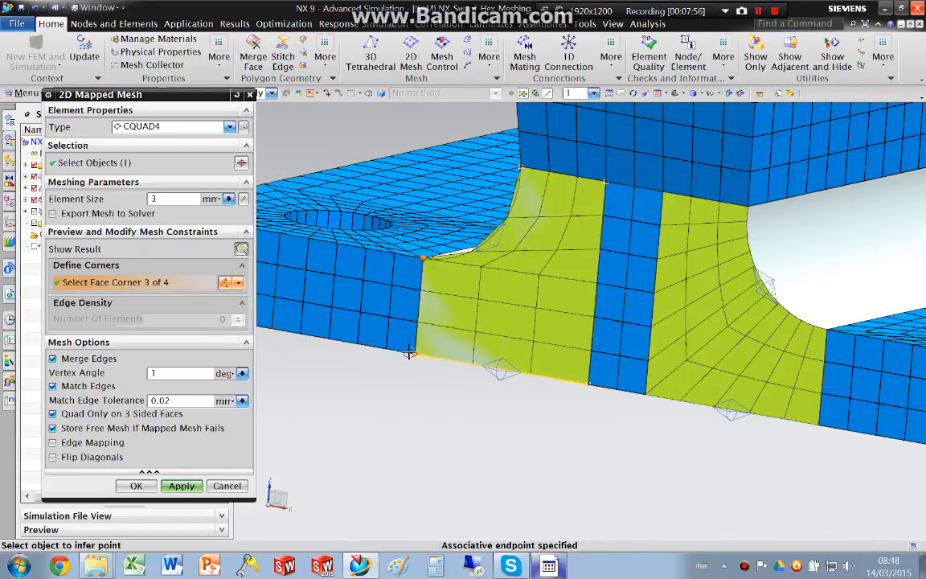
{"action": "left_click", "coordinate": [413, 352]}
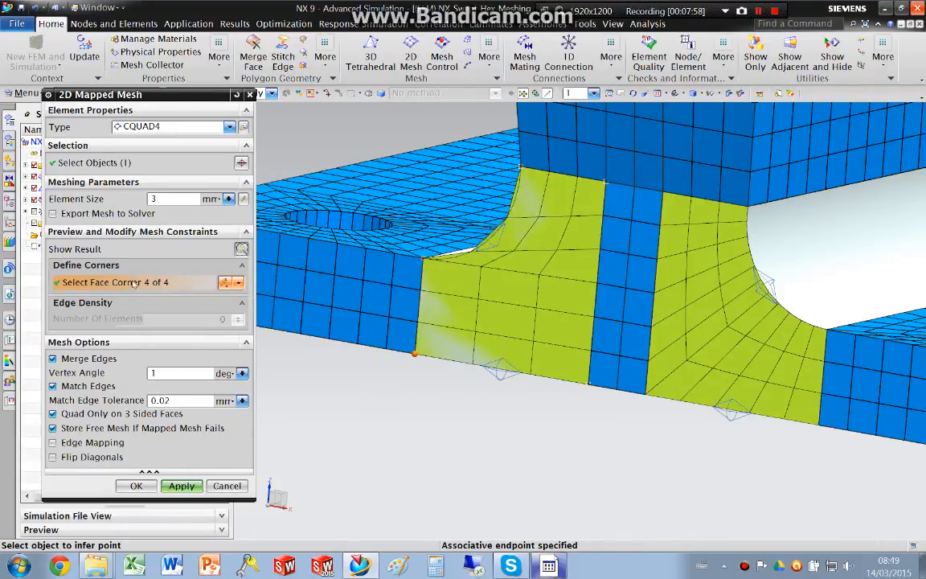
{"action": "left_click", "coordinate": [602, 180]}
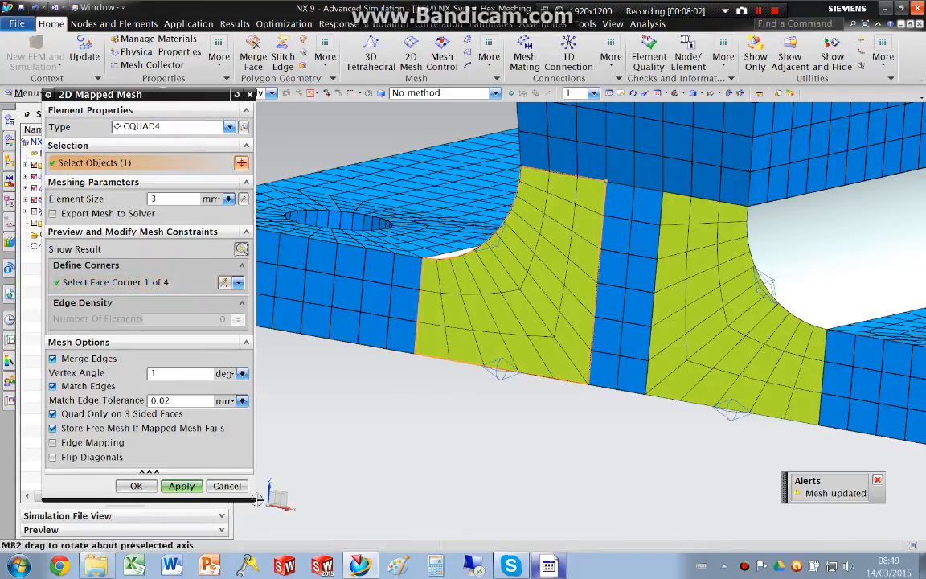
{"action": "left_click", "coordinate": [135, 487]}
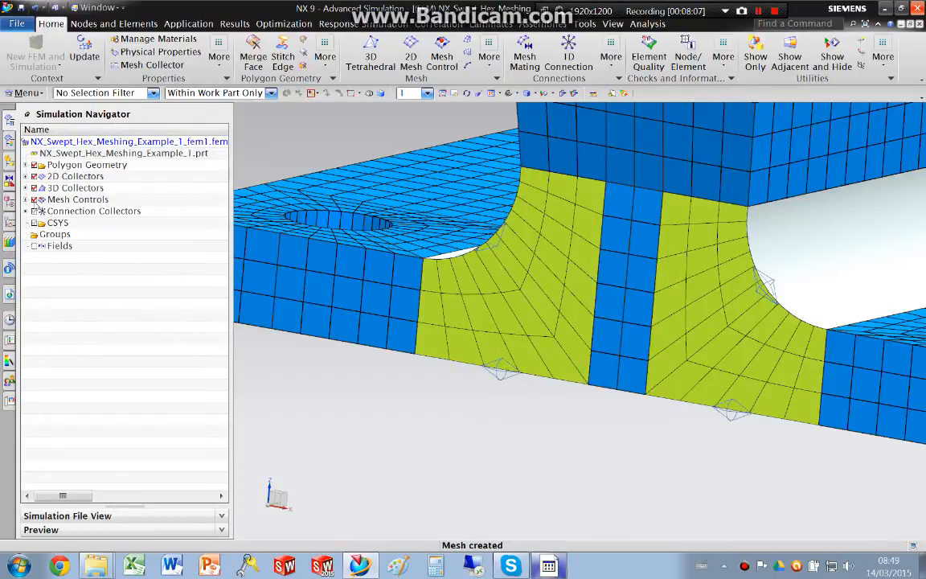
- Hide the mesh controls and the 2D collectors, and save the FEM
{"action": "left_click", "coordinate": [33, 199]}
{"action": "left_click", "coordinate": [34, 176]}
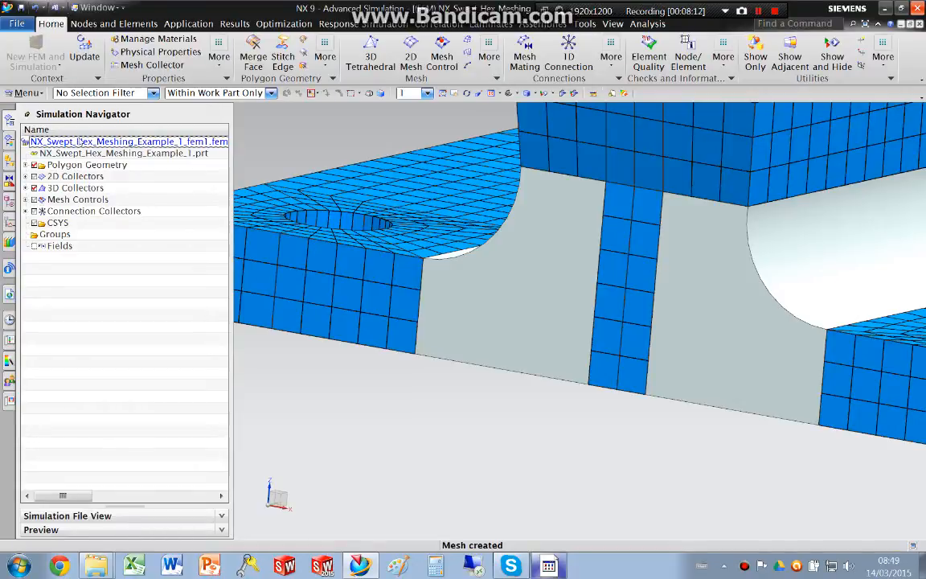
{"action": "key", "text": "ctrl+s"}
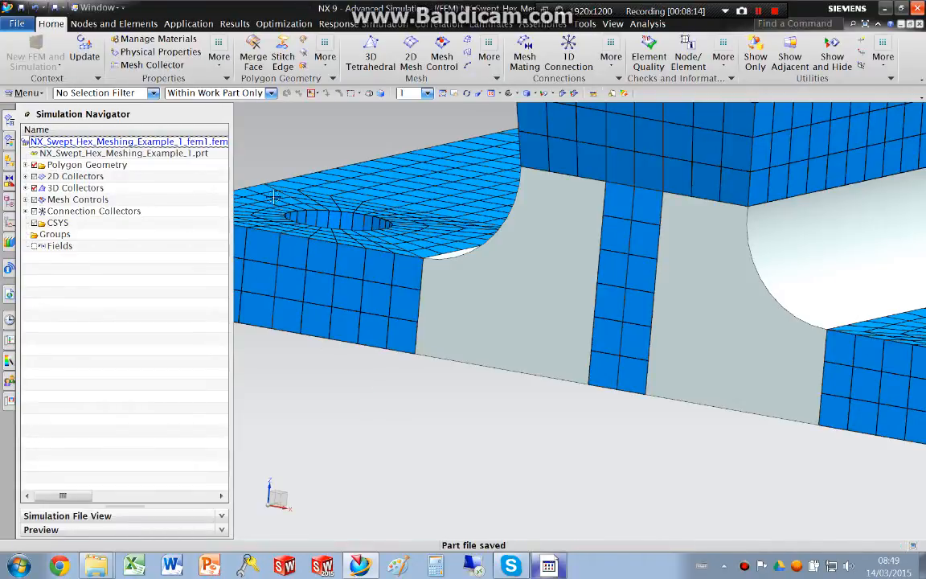
- Update the FEM to regenerate the hex meshes from the new mapped face meshes, and save the file
{"action": "left_click", "coordinate": [92, 59]}
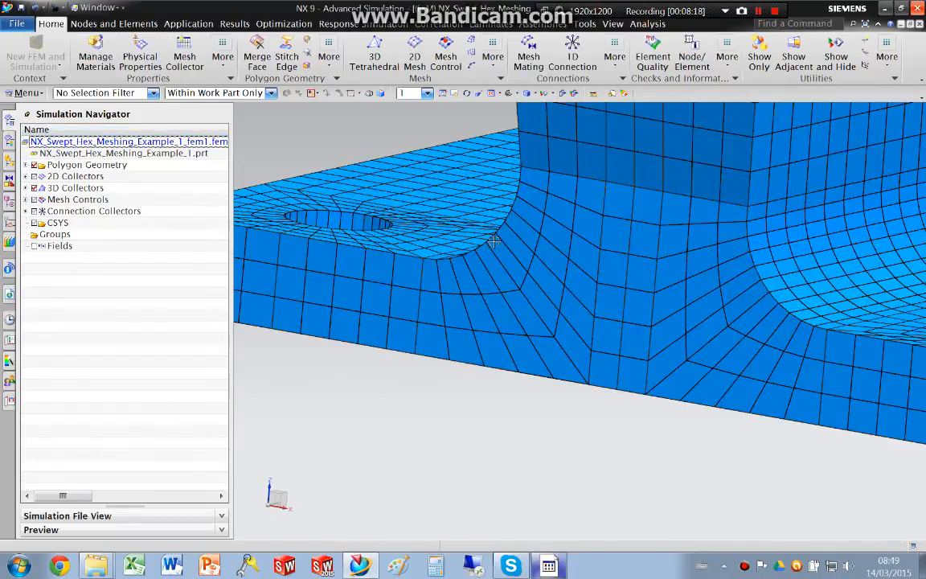
{"action": "scroll", "coordinate": [501, 276], "scroll_direction": "down", "scroll_amount": 5}
{"action": "middle_click_drag", "start_coordinate": [501, 276], "coordinate": [603, 382]}
{"action": "scroll", "coordinate": [504, 366], "scroll_direction": "down", "scroll_amount": 3}
{"action": "scroll", "coordinate": [496, 388], "scroll_direction": "up", "scroll_amount": 5}
{"action": "scroll", "coordinate": [603, 382], "scroll_direction": "down", "scroll_amount": 2}
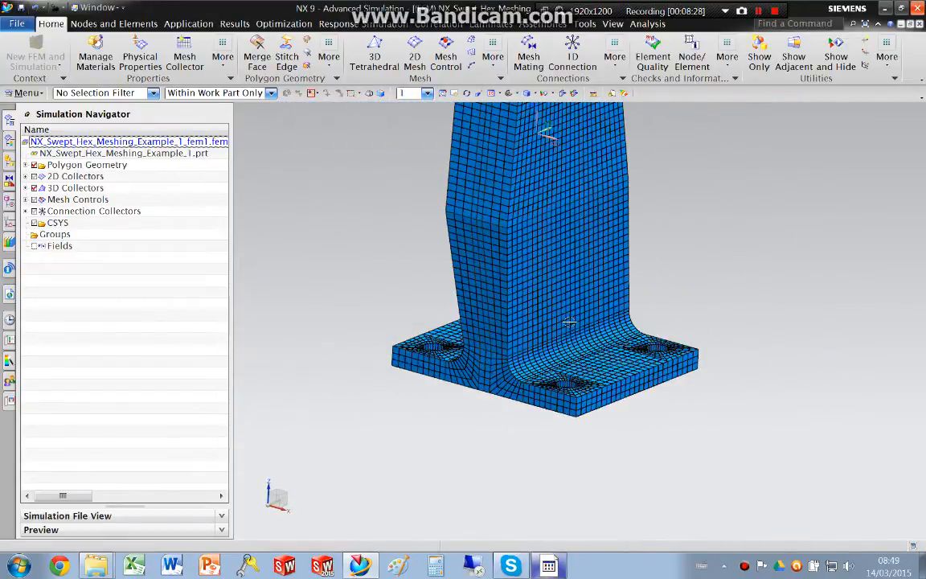
{"action": "middle_click_drag", "start_coordinate": [576, 328], "coordinate": [530, 396], "text": "shift"}
{"action": "key", "text": "ctrl+s"}
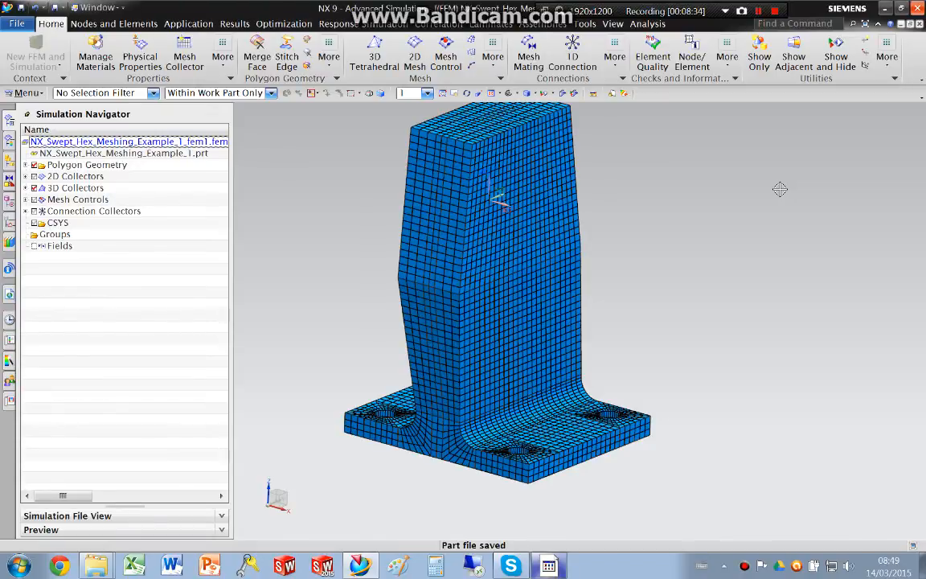
{"action": "scroll", "coordinate": [523, 512], "scroll_direction": "up", "scroll_amount": 2}
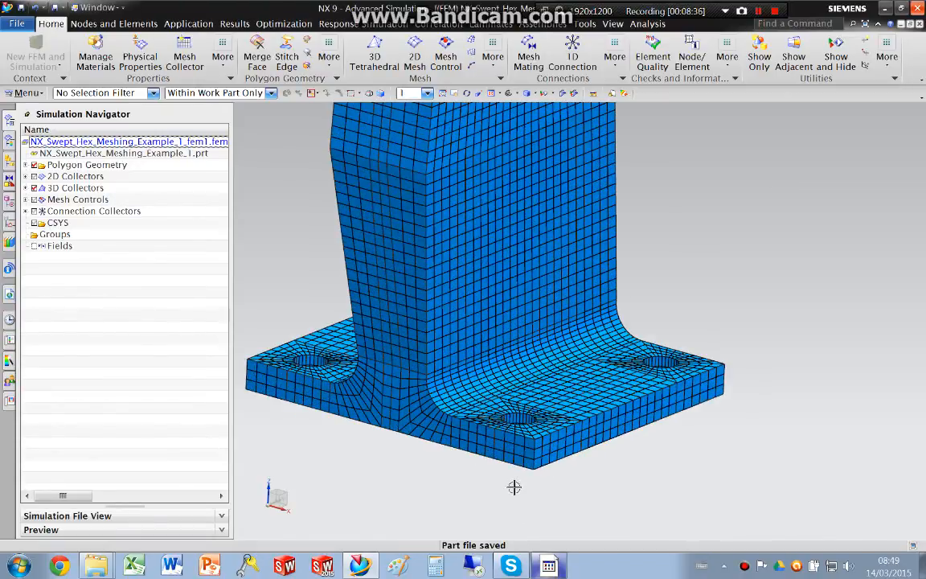
{"action": "middle_click_drag", "start_coordinate": [370, 381], "coordinate": [446, 422]}
{"action": "scroll", "coordinate": [447, 422], "scroll_direction": "down", "scroll_amount": 4}
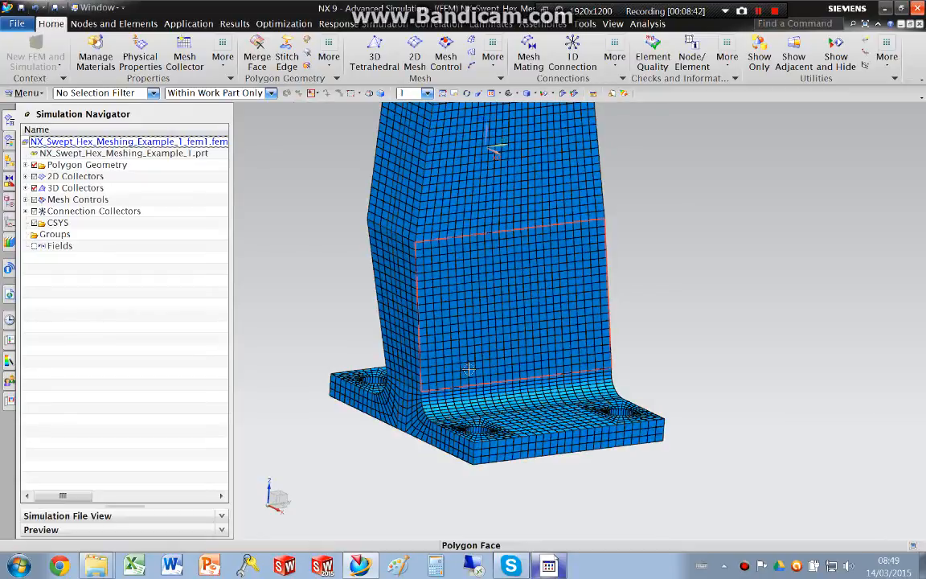
{"action": "middle_click_drag", "start_coordinate": [446, 341], "coordinate": [667, 105]}
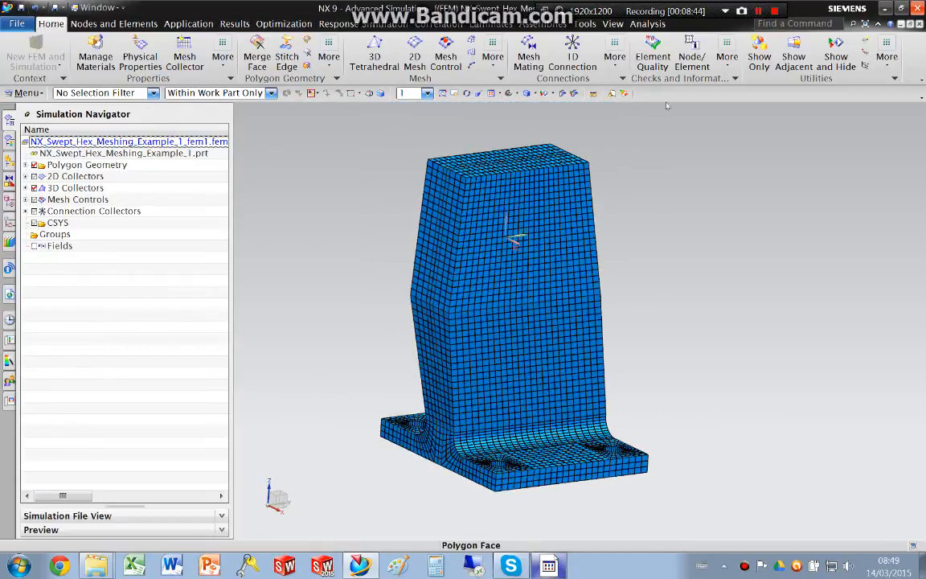